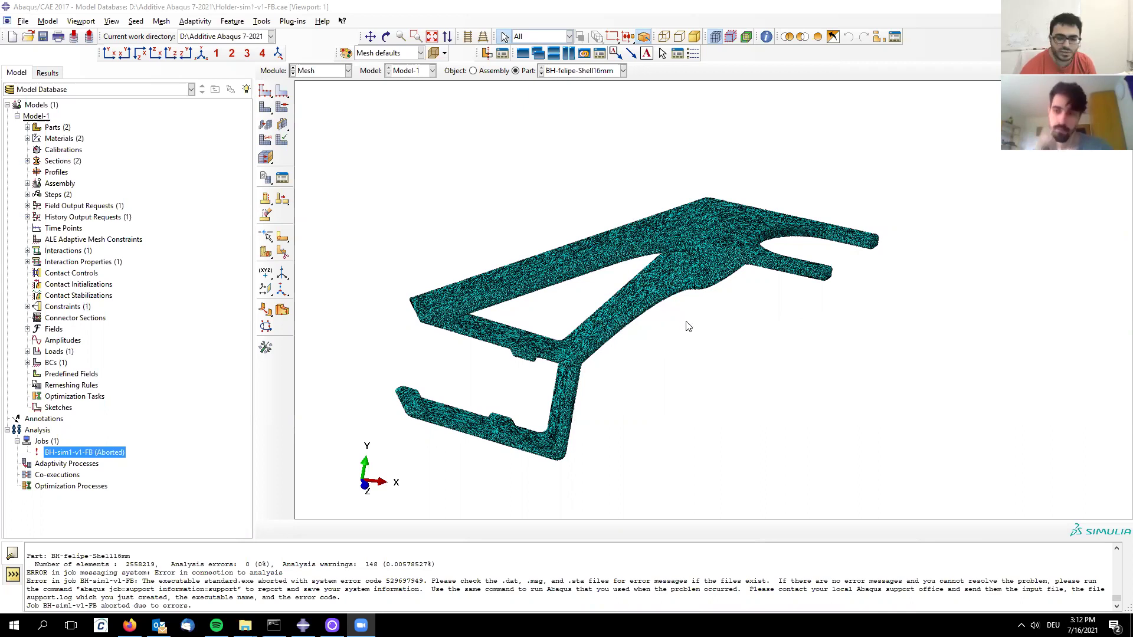
- Review the global seed settings and mesh controls for all cells, closing both unchanged
{"action": "left_click", "coordinate": [267, 93]}
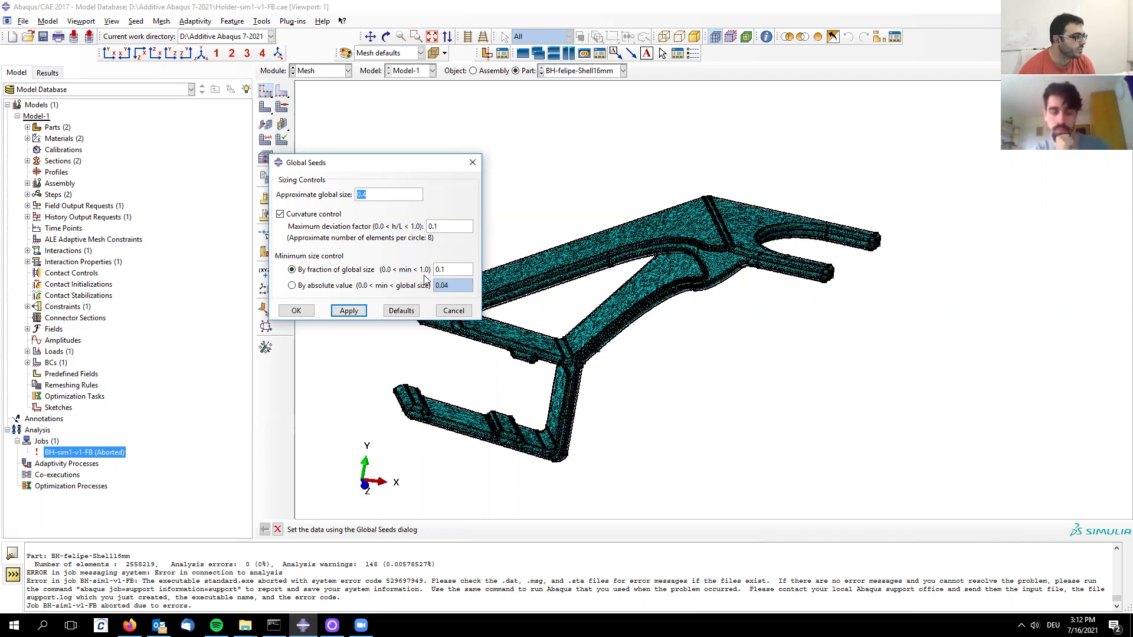
{"action": "left_click", "coordinate": [473, 164]}
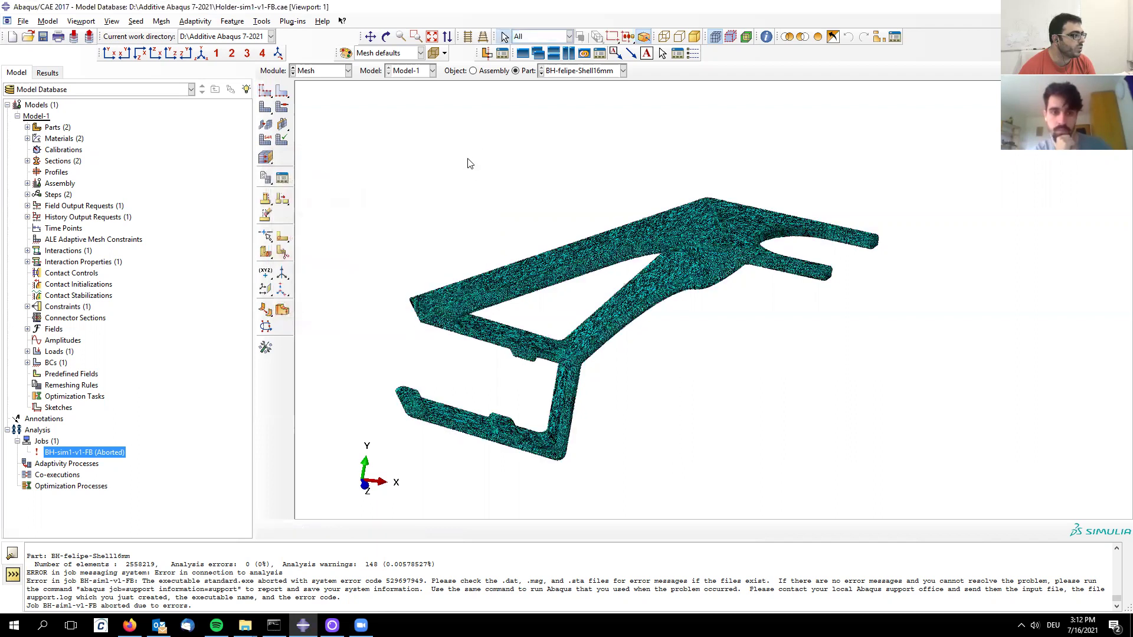
{"action": "left_click", "coordinate": [282, 107]}
{"action": "left_click_drag", "start_coordinate": [325, 124], "coordinate": [915, 530]}
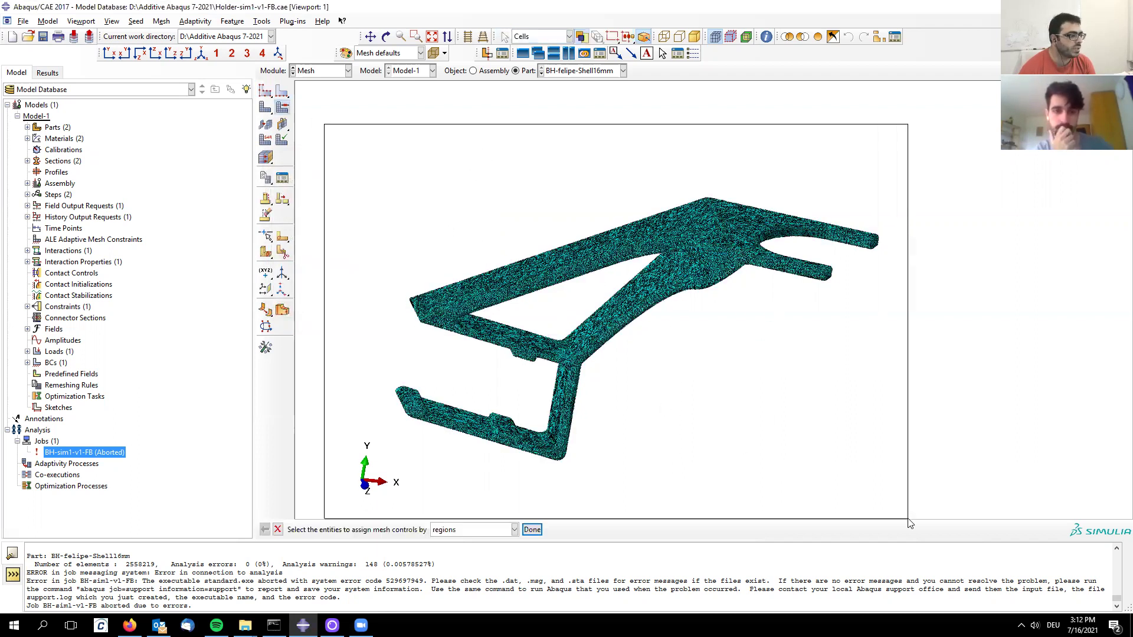
{"action": "middle_click", "coordinate": [881, 463]}
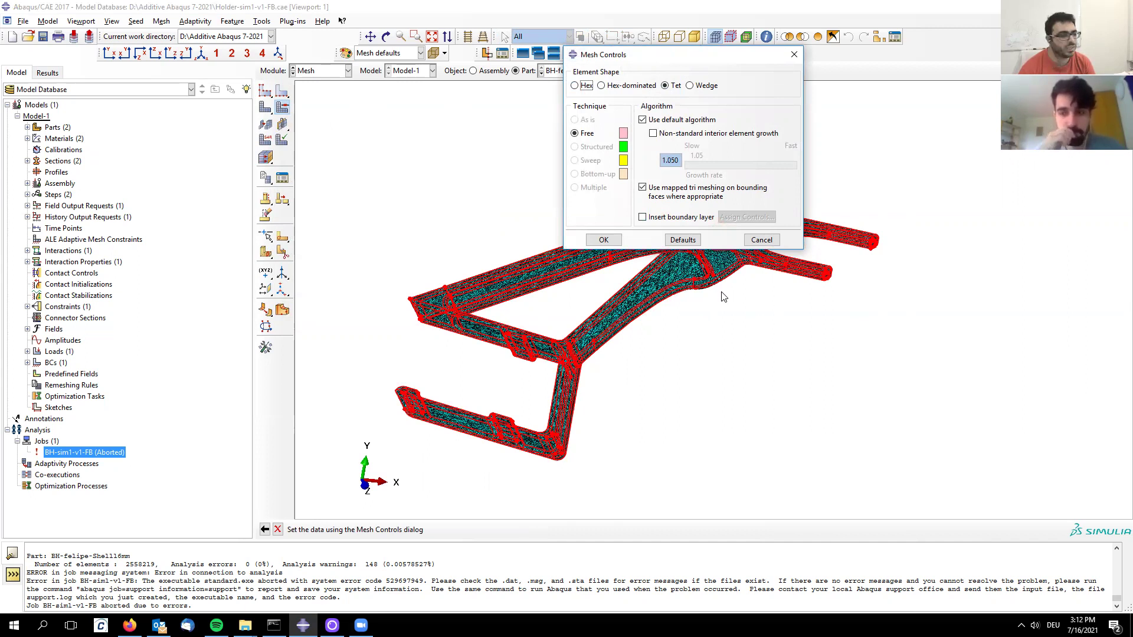
{"action": "left_click", "coordinate": [795, 54]}
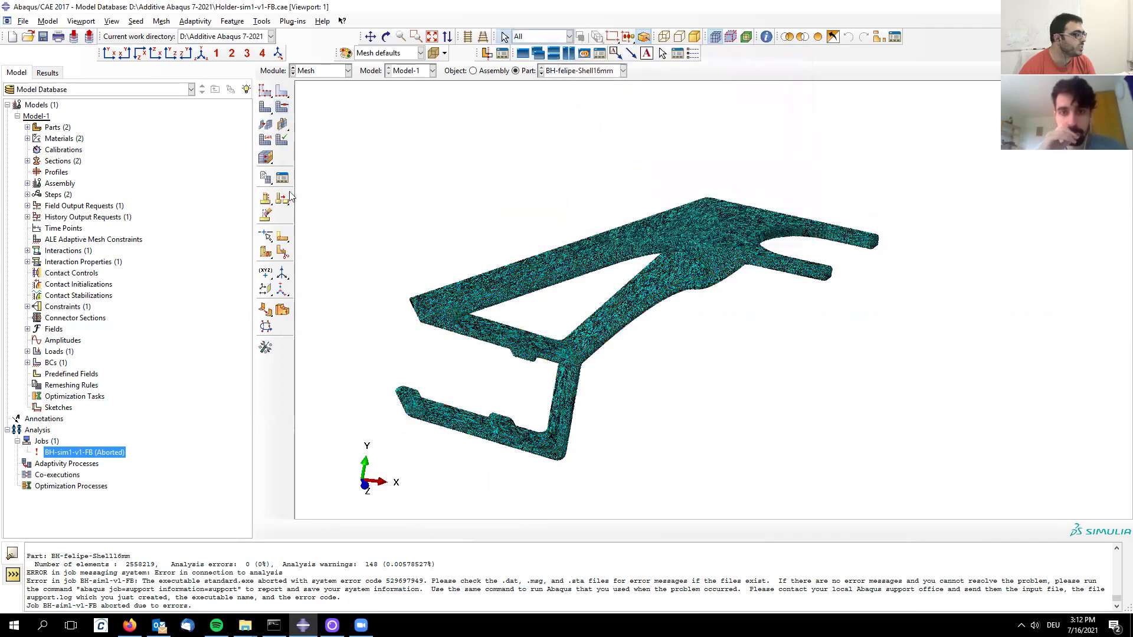
- Orbit and zoom around the meshed holder to inspect its elements from several angles
{"action": "left_click_drag", "start_coordinate": [587, 177], "coordinate": [691, 380], "text": "ctrl+alt"}
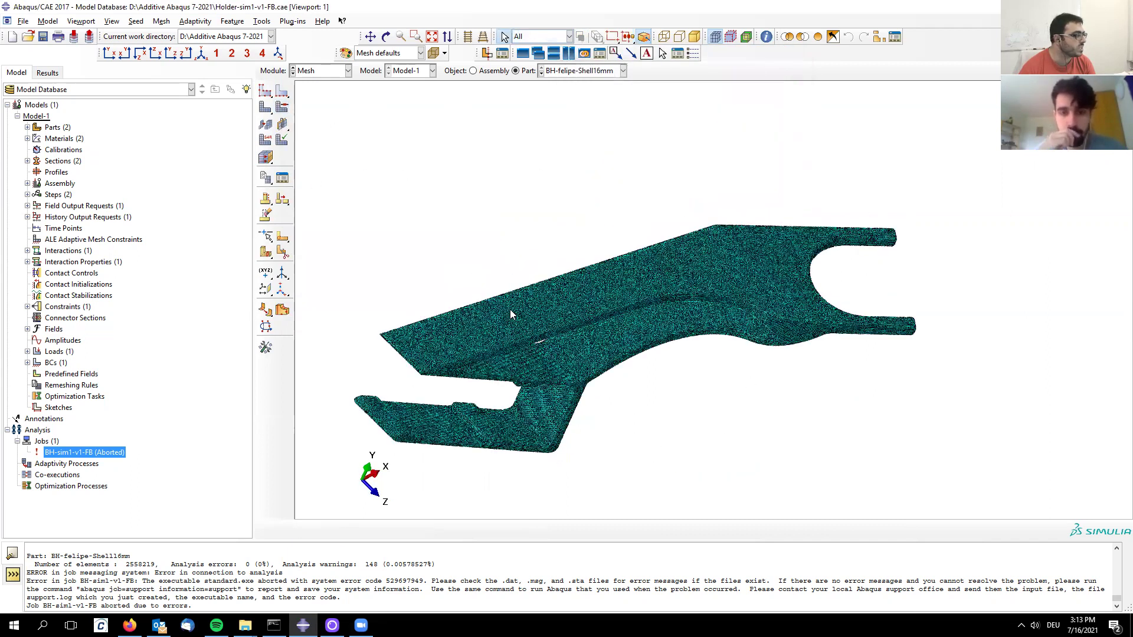
{"action": "left_click_drag", "start_coordinate": [618, 327], "coordinate": [711, 314], "text": "ctrl+alt"}
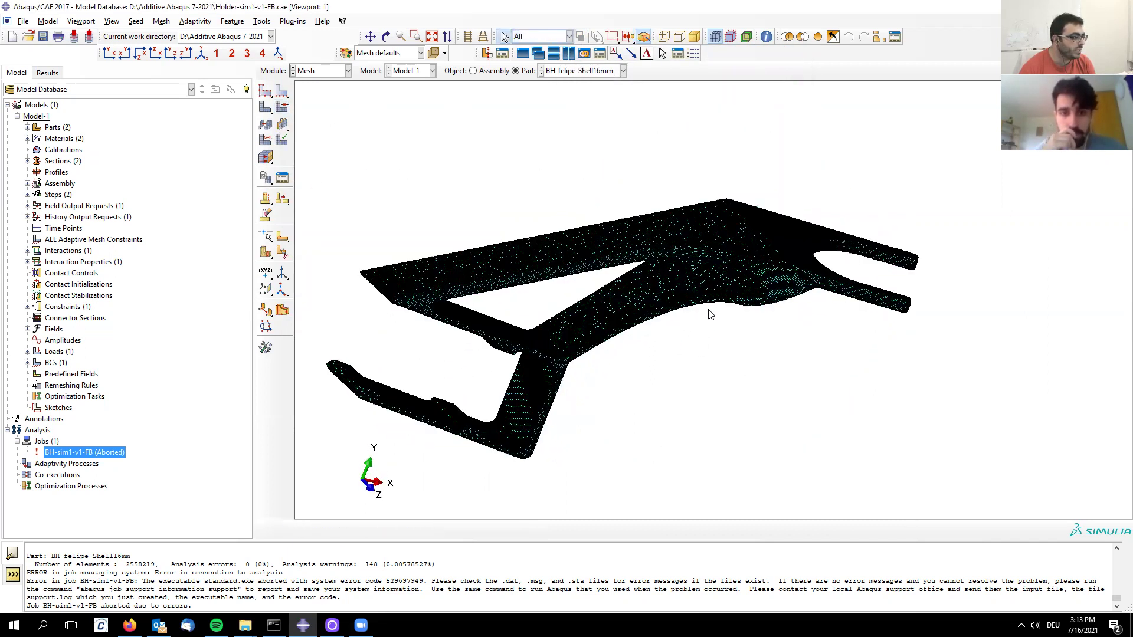
{"action": "scroll", "coordinate": [835, 291], "scroll_direction": "up", "scroll_amount": 4}
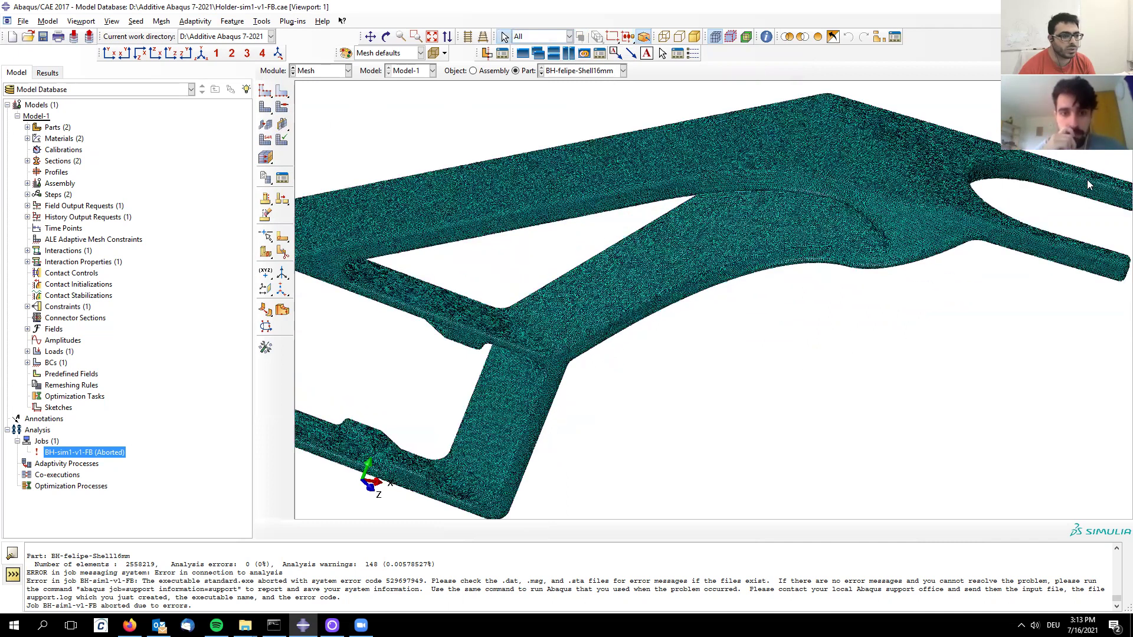
{"action": "scroll", "coordinate": [1089, 184], "scroll_direction": "down", "scroll_amount": 2}
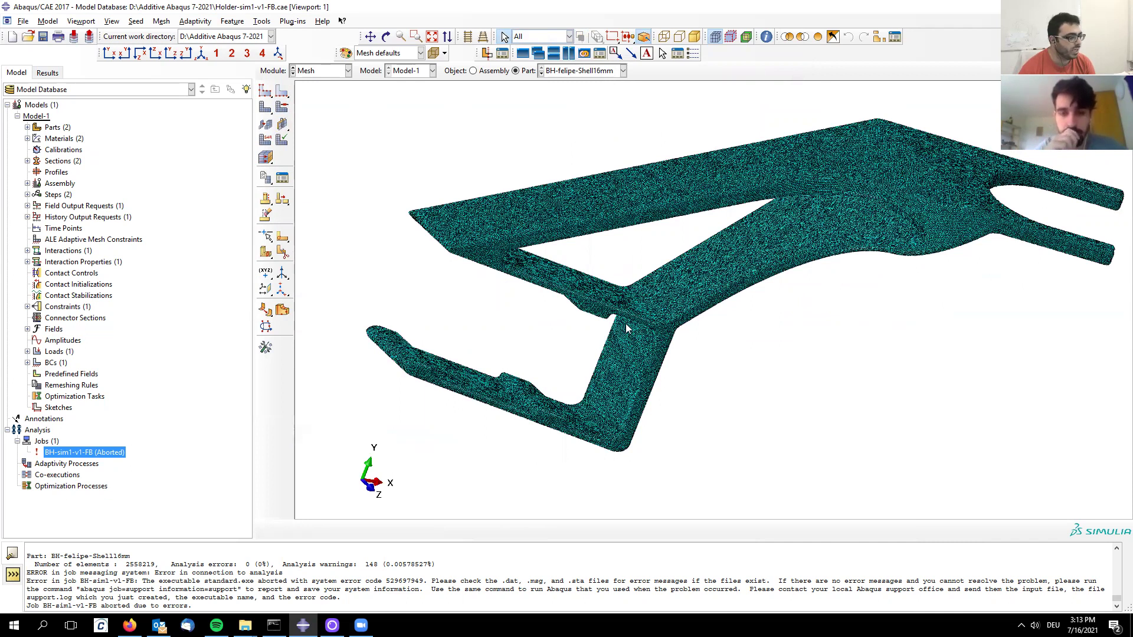
{"action": "left_click_drag", "start_coordinate": [650, 402], "coordinate": [593, 429], "text": "ctrl+alt"}
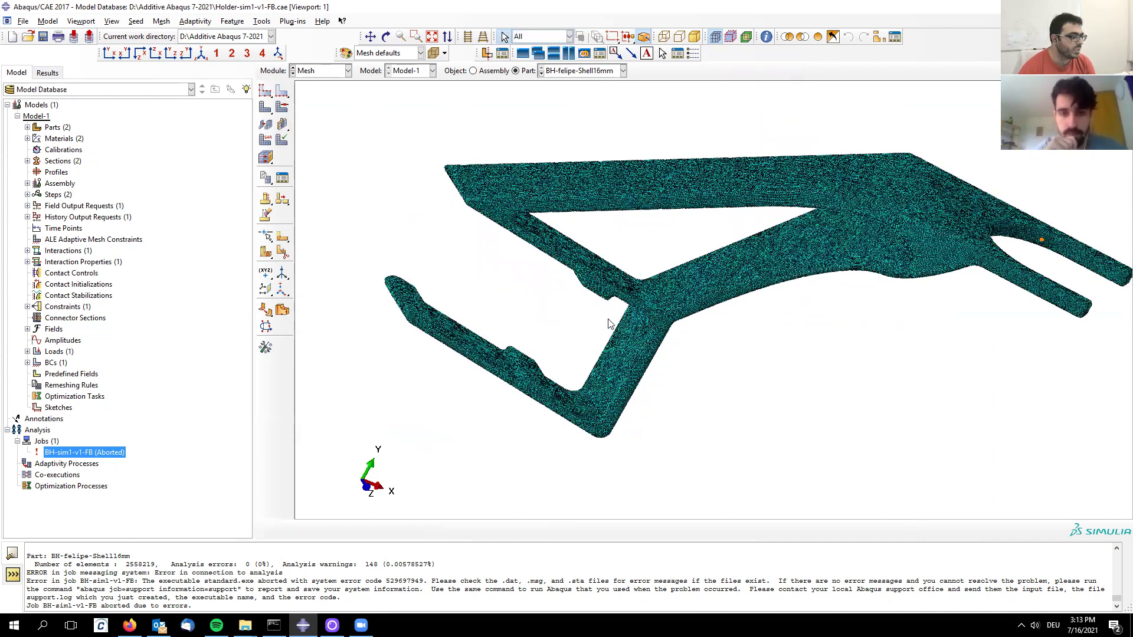
{"action": "scroll", "coordinate": [659, 316], "scroll_direction": "down", "scroll_amount": 2}
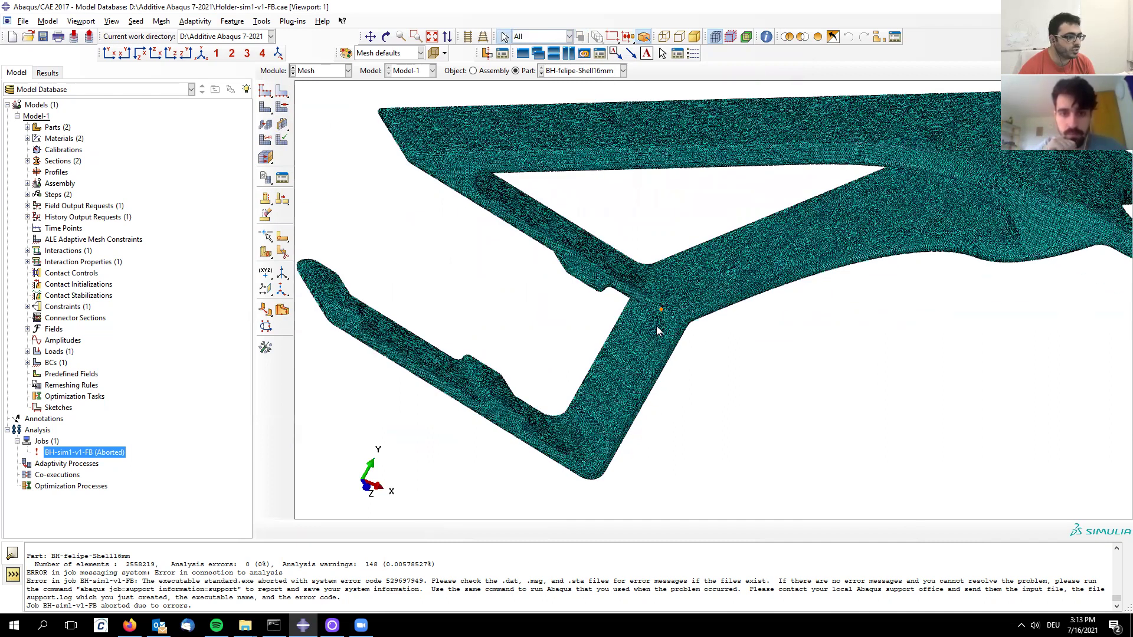
{"action": "scroll", "coordinate": [662, 323], "scroll_direction": "up", "scroll_amount": 3}
{"action": "left_click_drag", "start_coordinate": [797, 277], "coordinate": [797, 210], "text": "ctrl+alt"}
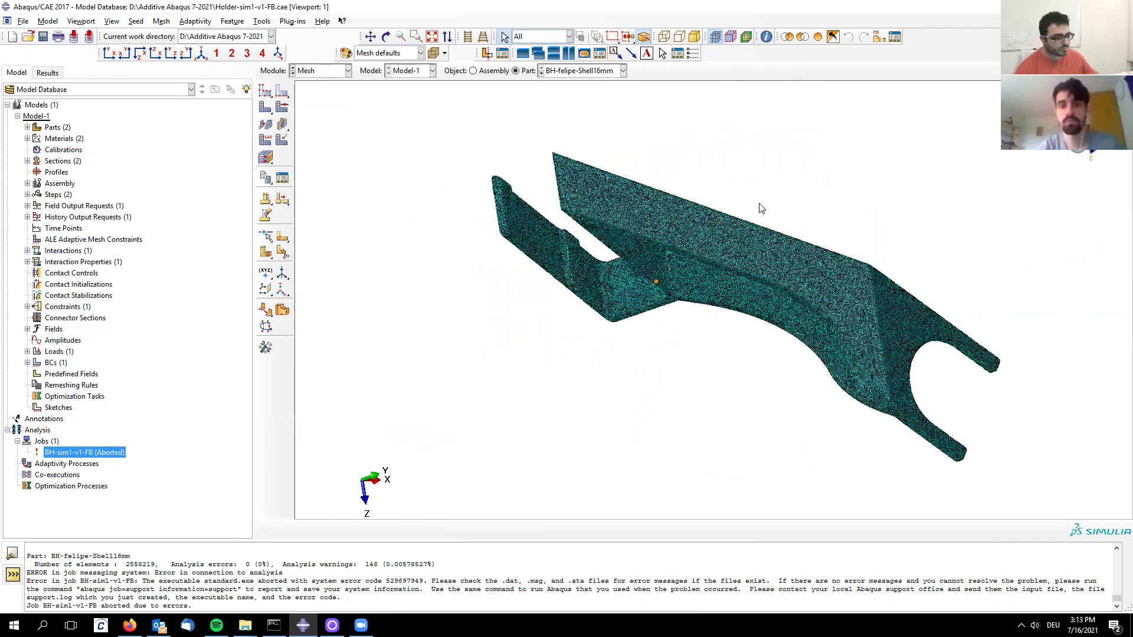
{"action": "left_click_drag", "start_coordinate": [758, 316], "coordinate": [641, 252], "text": "ctrl+alt"}
{"action": "scroll", "coordinate": [857, 287], "scroll_direction": "down", "scroll_amount": 1}
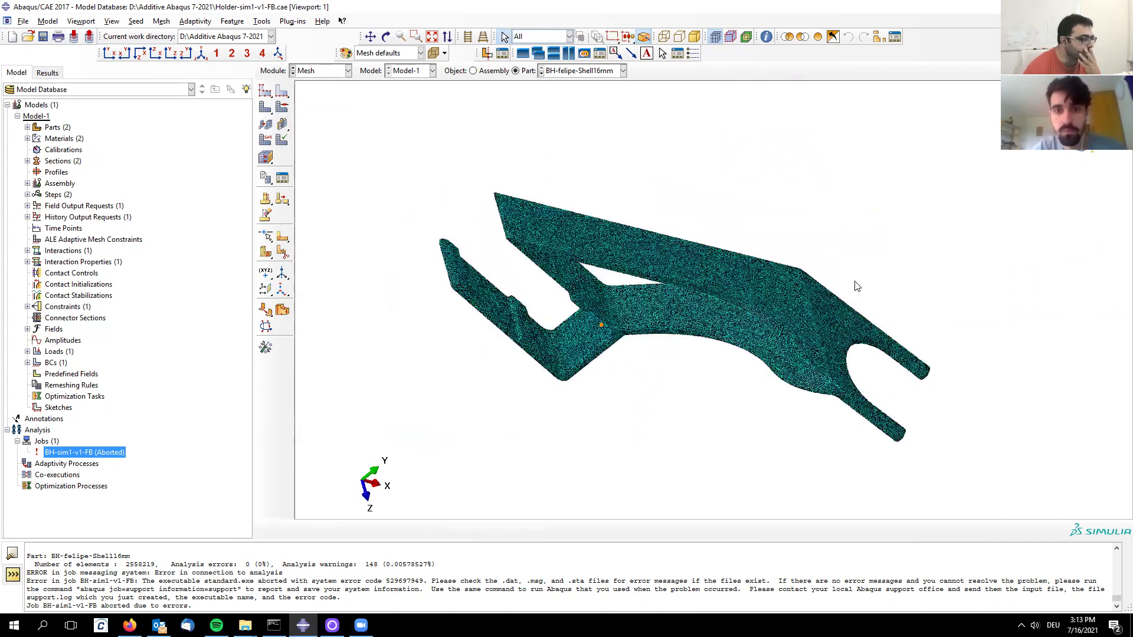
- Delete the part's native mesh, confirm Yes, and zoom into the lower crossbar notch
{"action": "left_click", "coordinate": [265, 109]}
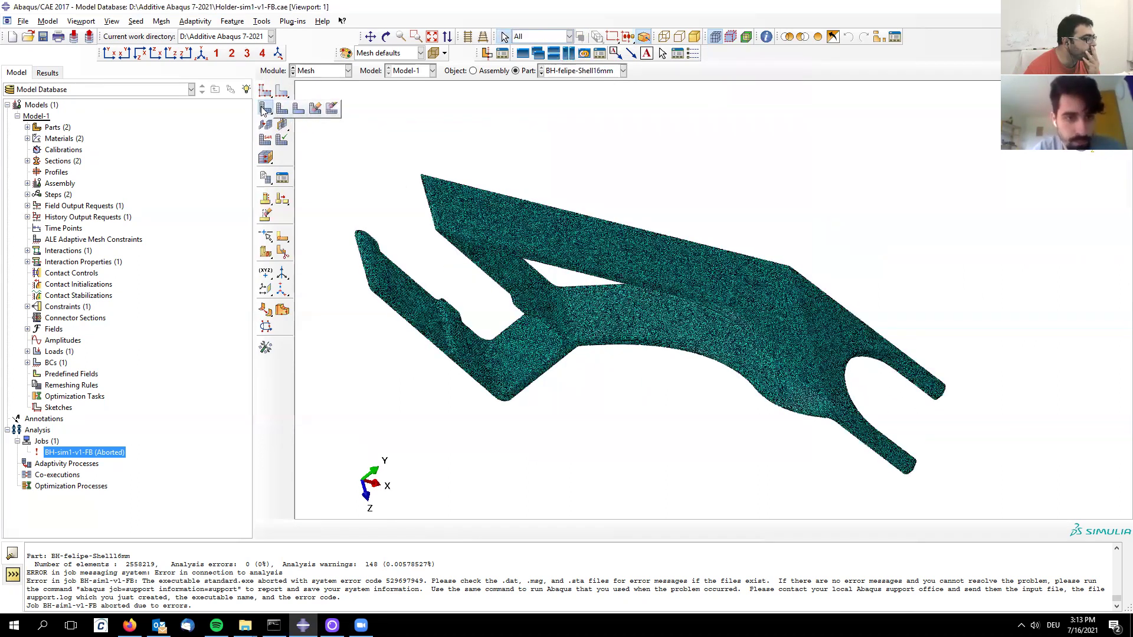
{"action": "left_click", "coordinate": [317, 112]}
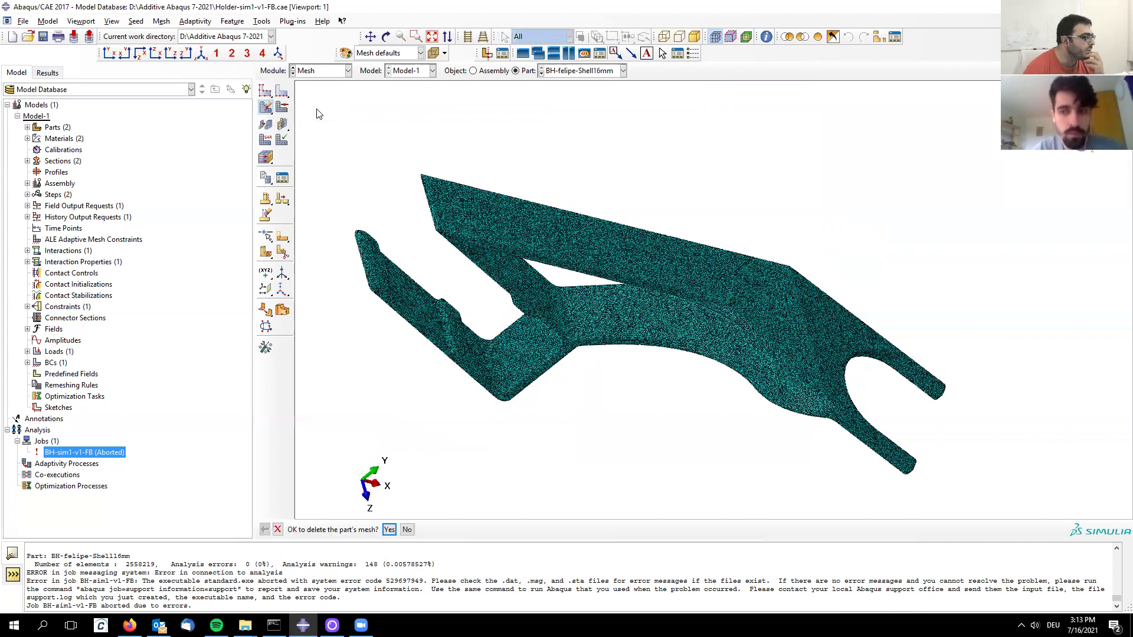
{"action": "left_click", "coordinate": [394, 537]}
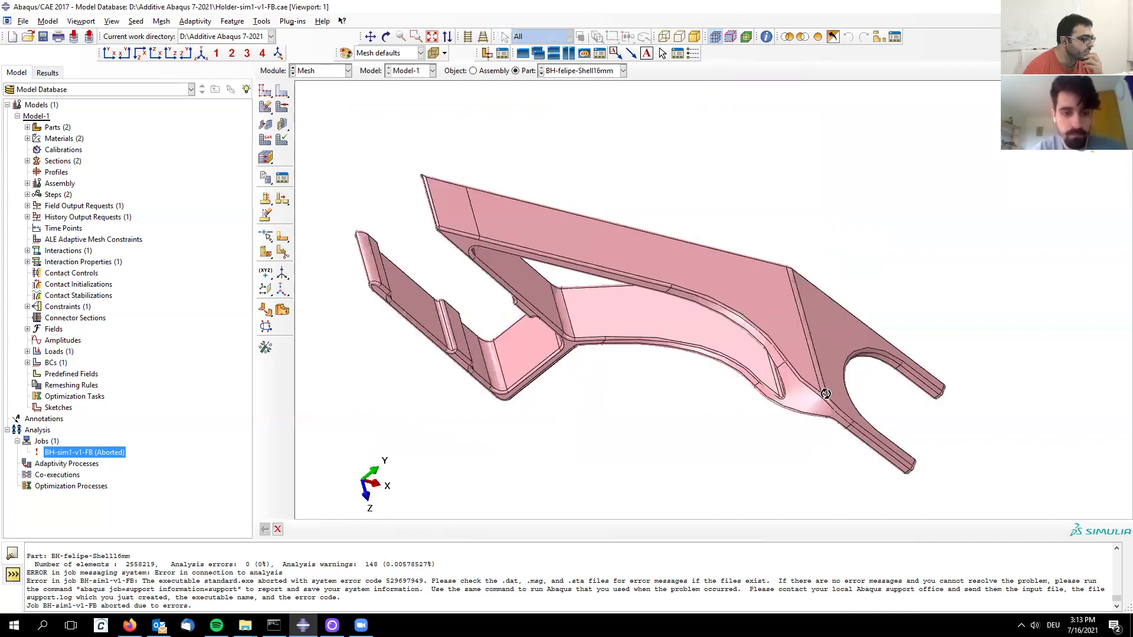
{"action": "left_click_drag", "start_coordinate": [594, 496], "coordinate": [679, 401], "text": "ctrl+alt"}
{"action": "scroll", "coordinate": [678, 401], "scroll_direction": "up", "scroll_amount": 3}
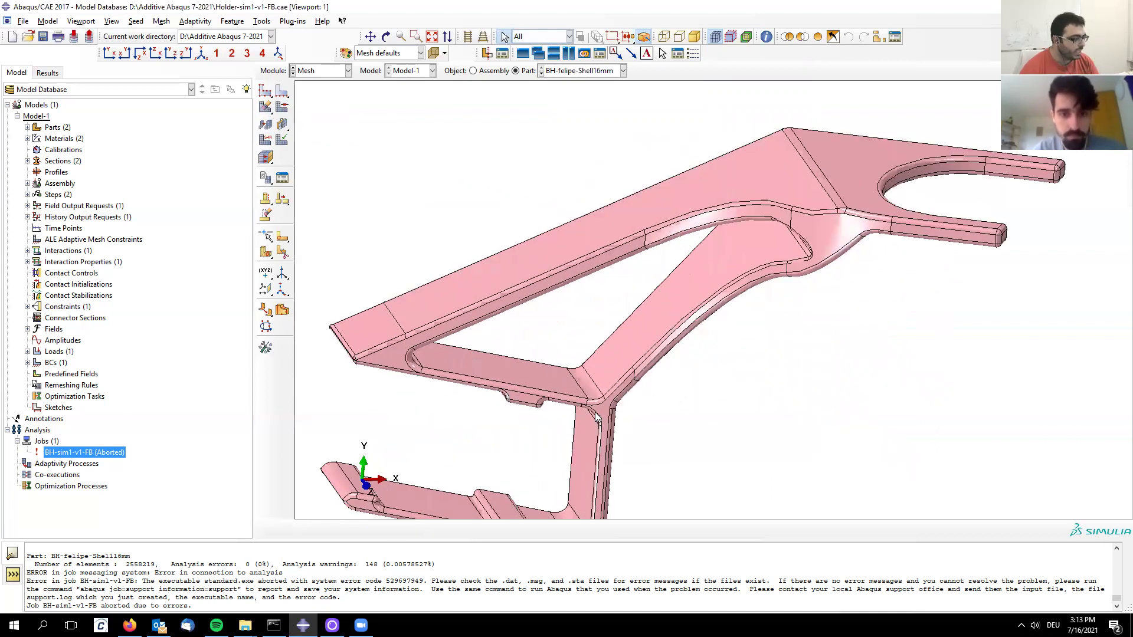
{"action": "scroll", "coordinate": [760, 320], "scroll_direction": "down", "scroll_amount": 5}
{"action": "scroll", "coordinate": [688, 352], "scroll_direction": "up", "scroll_amount": 8}
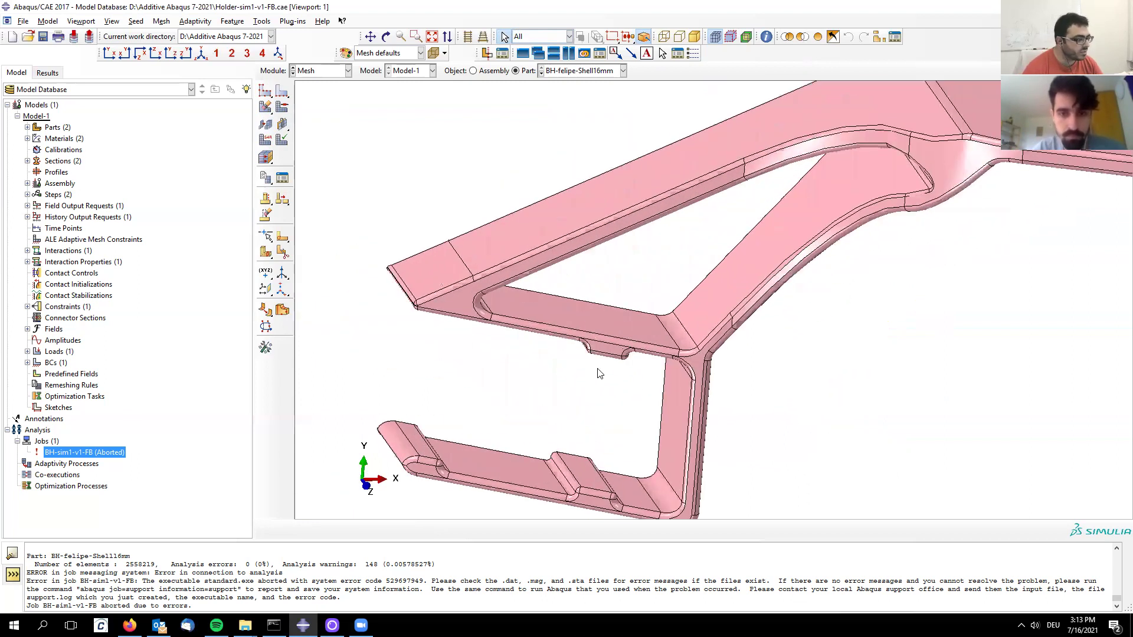
{"action": "scroll", "coordinate": [635, 345], "scroll_direction": "up", "scroll_amount": 3}
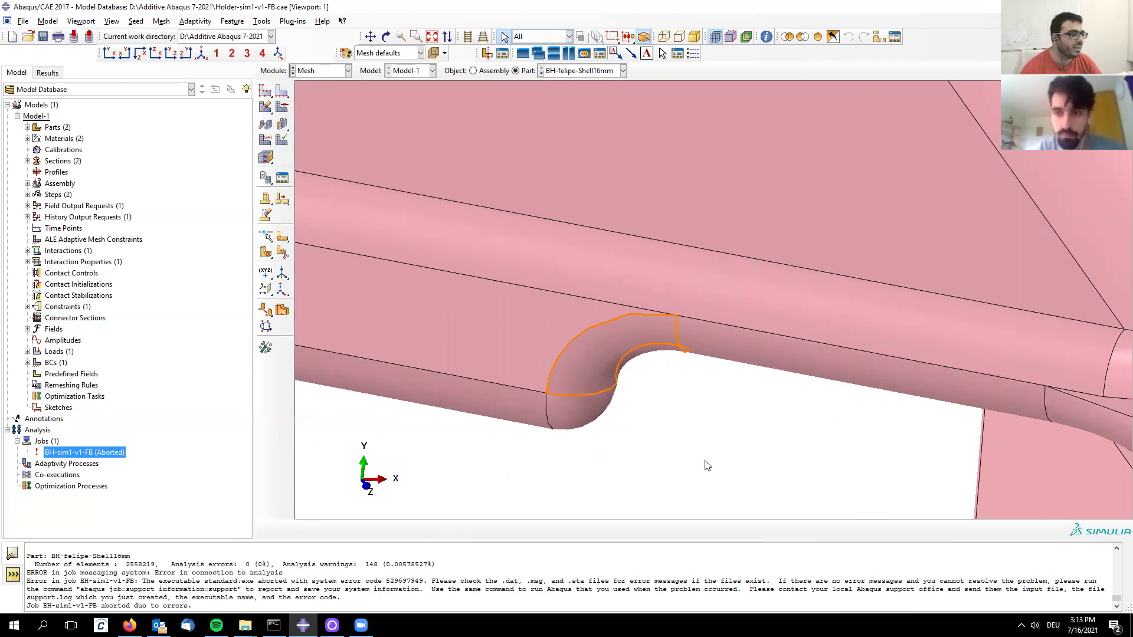
{"action": "scroll", "coordinate": [725, 420], "scroll_direction": "down", "scroll_amount": 1}
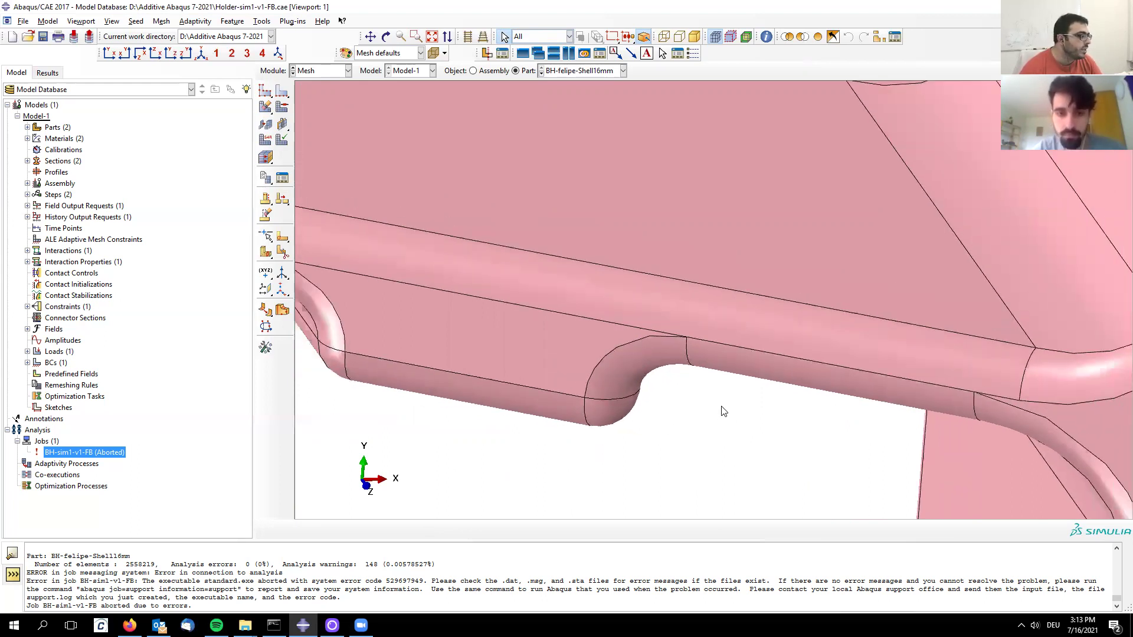
{"action": "scroll", "coordinate": [724, 412], "scroll_direction": "down", "scroll_amount": 1}
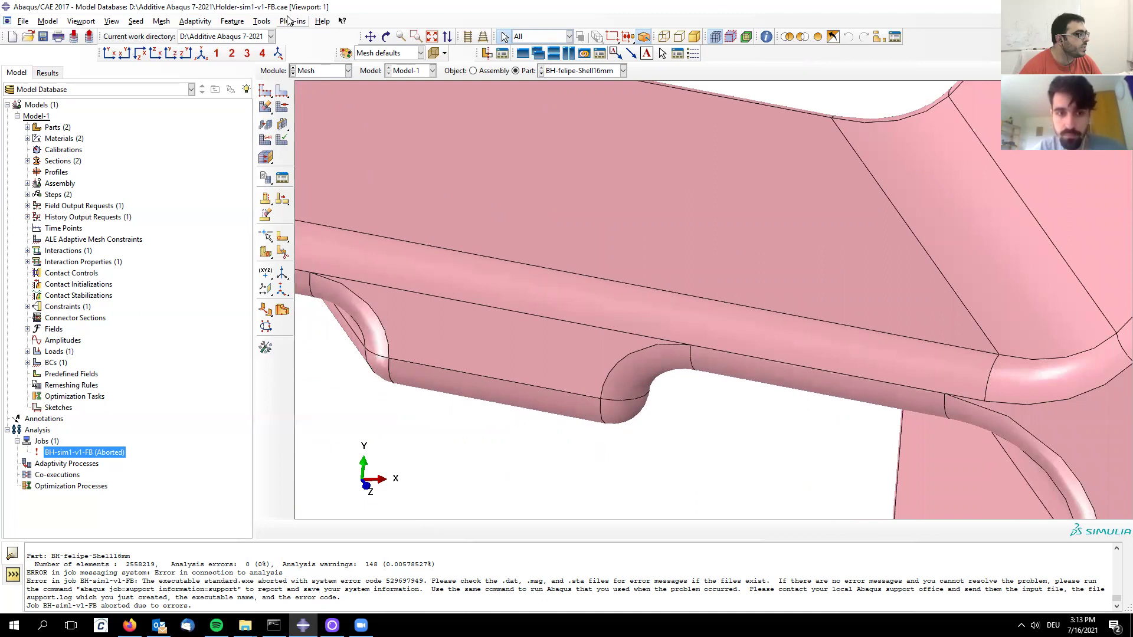
- Combine the flat face beside the notch with the adjacent long strip face
{"action": "left_click", "coordinate": [262, 21]}
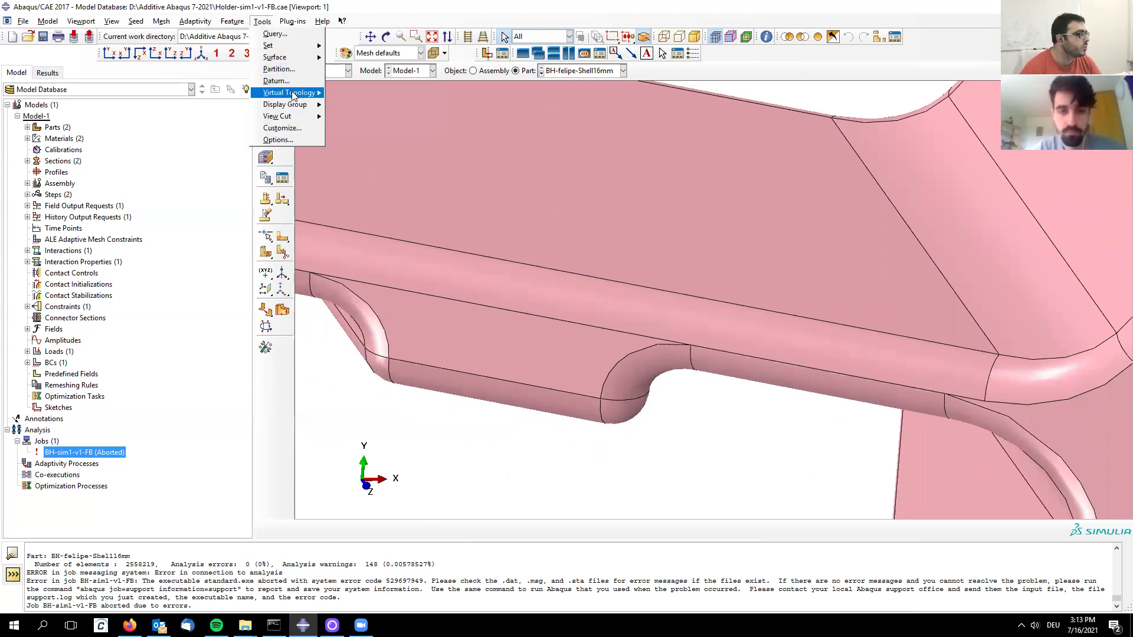
{"action": "mouse_move", "coordinate": [292, 93]}
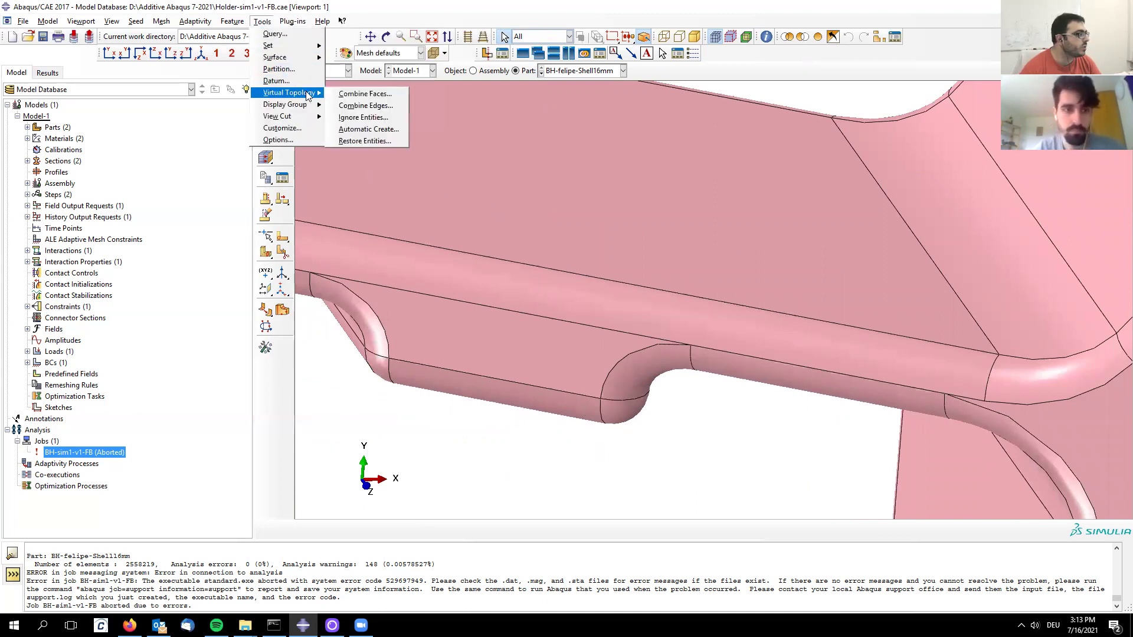
{"action": "left_click", "coordinate": [352, 94]}
{"action": "left_click", "coordinate": [518, 331]}
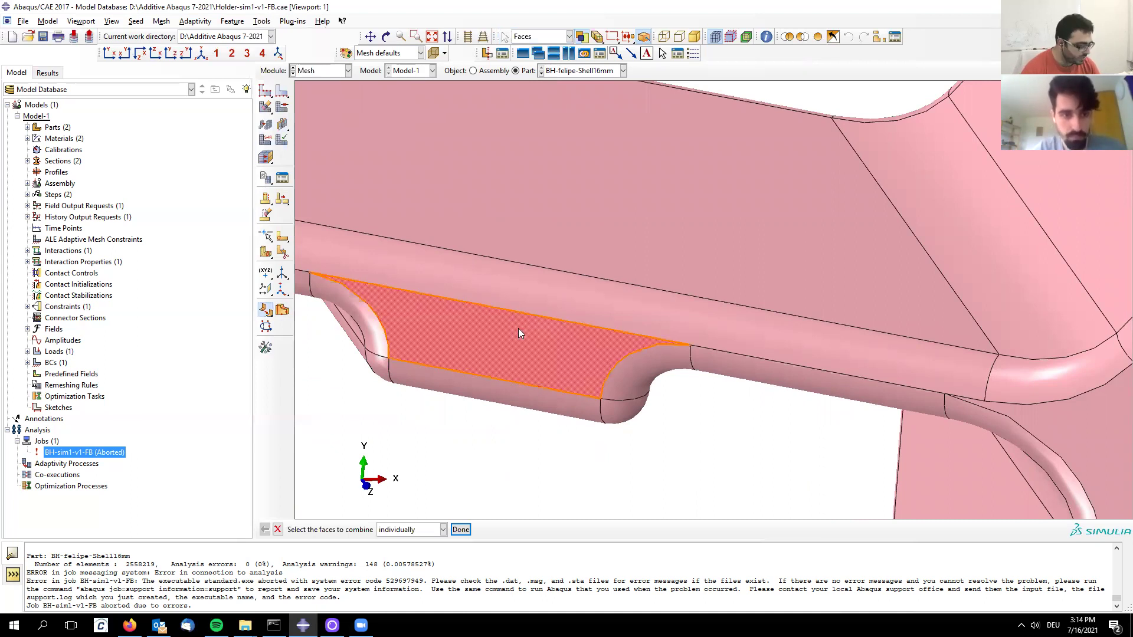
{"action": "left_click", "coordinate": [555, 299], "text": "shift"}
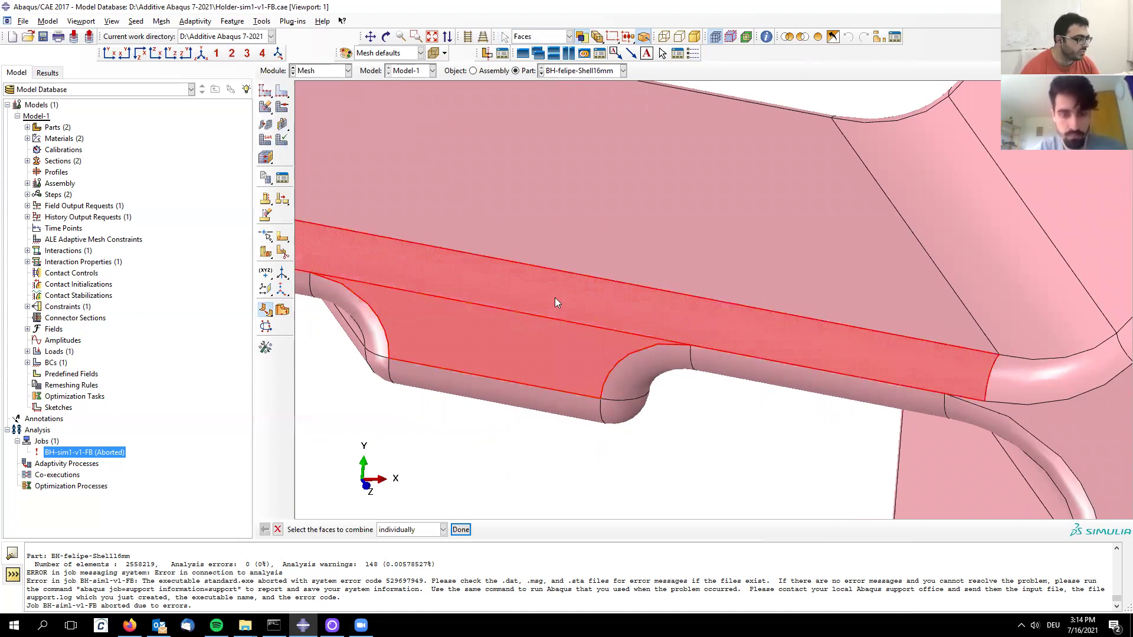
{"action": "left_click", "coordinate": [461, 529]}
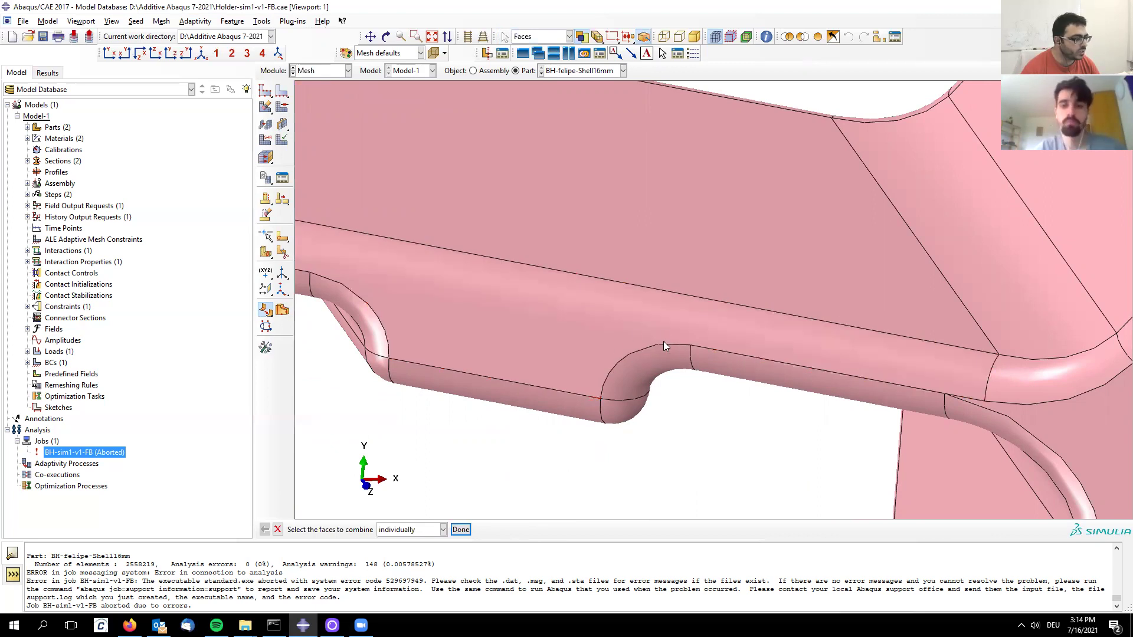
- Merge the lower face strip into a single virtual face
{"action": "scroll", "coordinate": [713, 424], "scroll_direction": "up", "scroll_amount": 10}
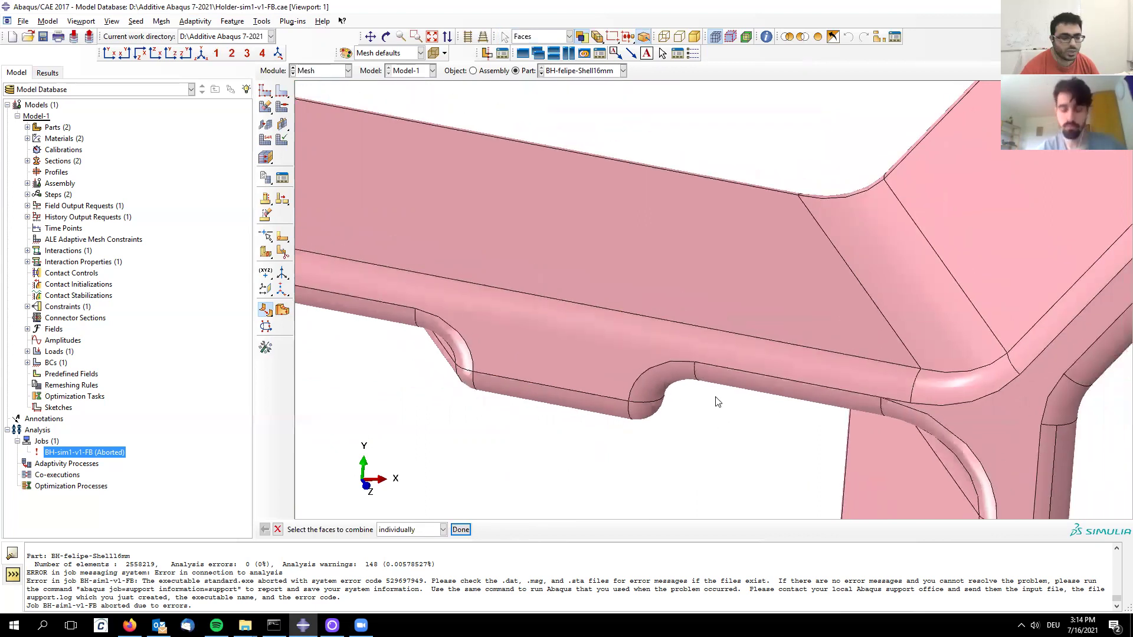
{"action": "scroll", "coordinate": [688, 445], "scroll_direction": "down", "scroll_amount": 10}
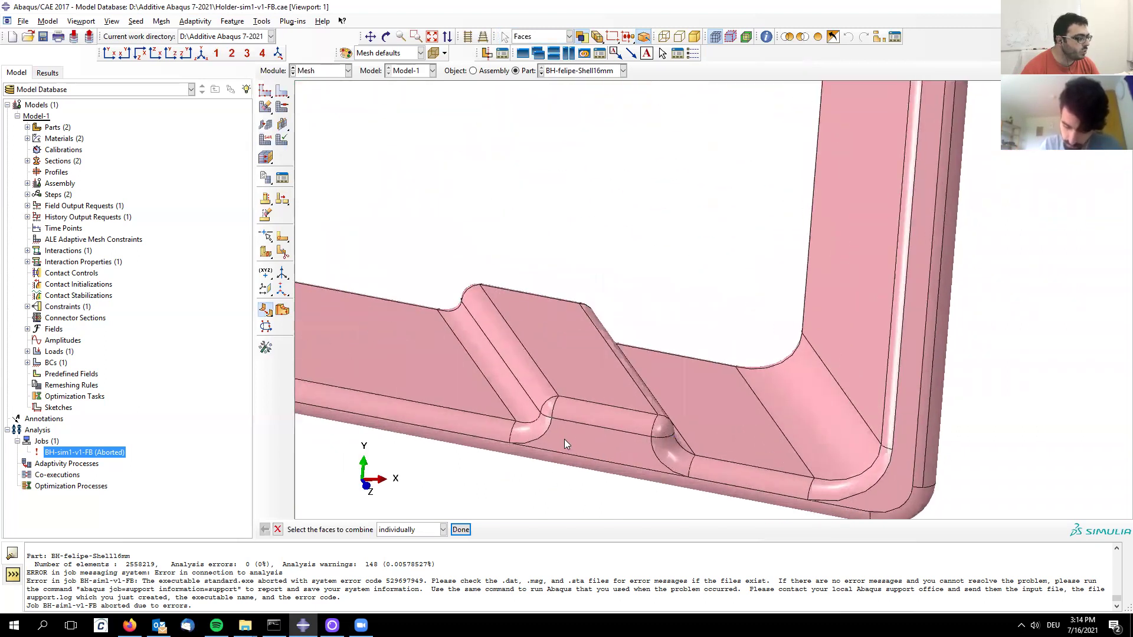
{"action": "left_click", "coordinate": [564, 441]}
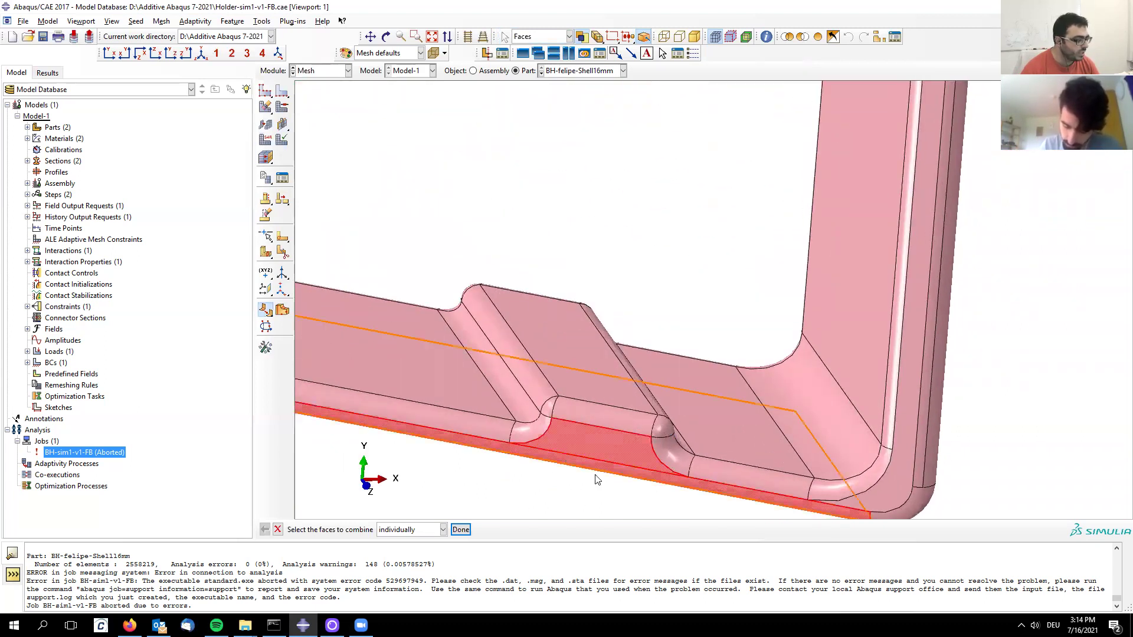
{"action": "left_click", "coordinate": [460, 529]}
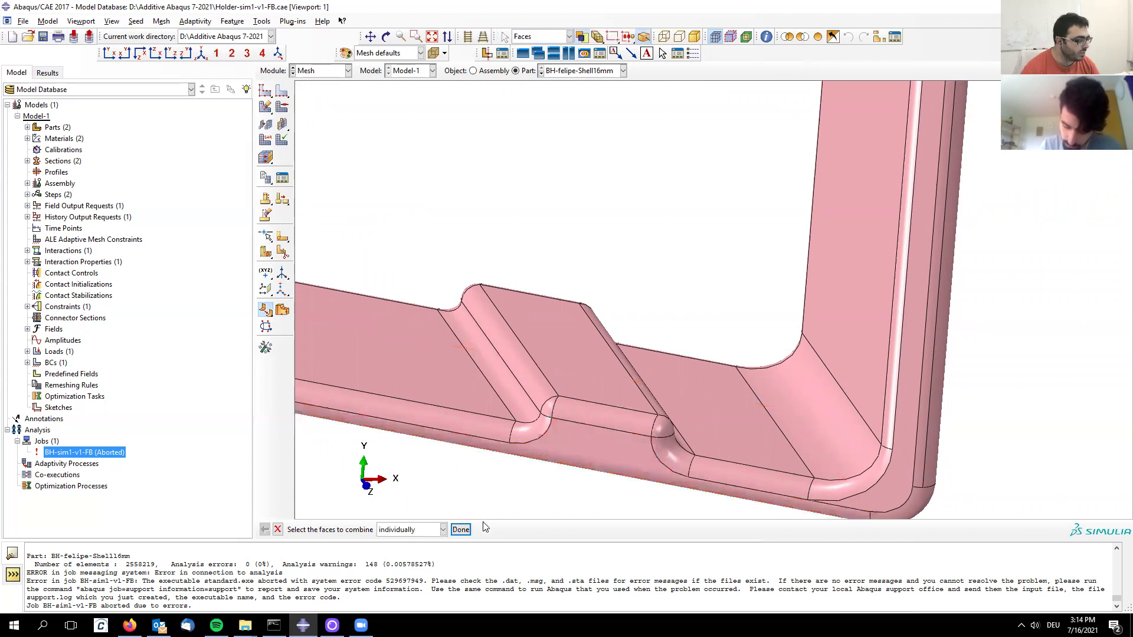
- Merge the lower arm's small end fillet face with the long bottom strip face
{"action": "scroll", "coordinate": [924, 415], "scroll_direction": "up", "scroll_amount": 5}
{"action": "scroll", "coordinate": [561, 394], "scroll_direction": "down", "scroll_amount": 5}
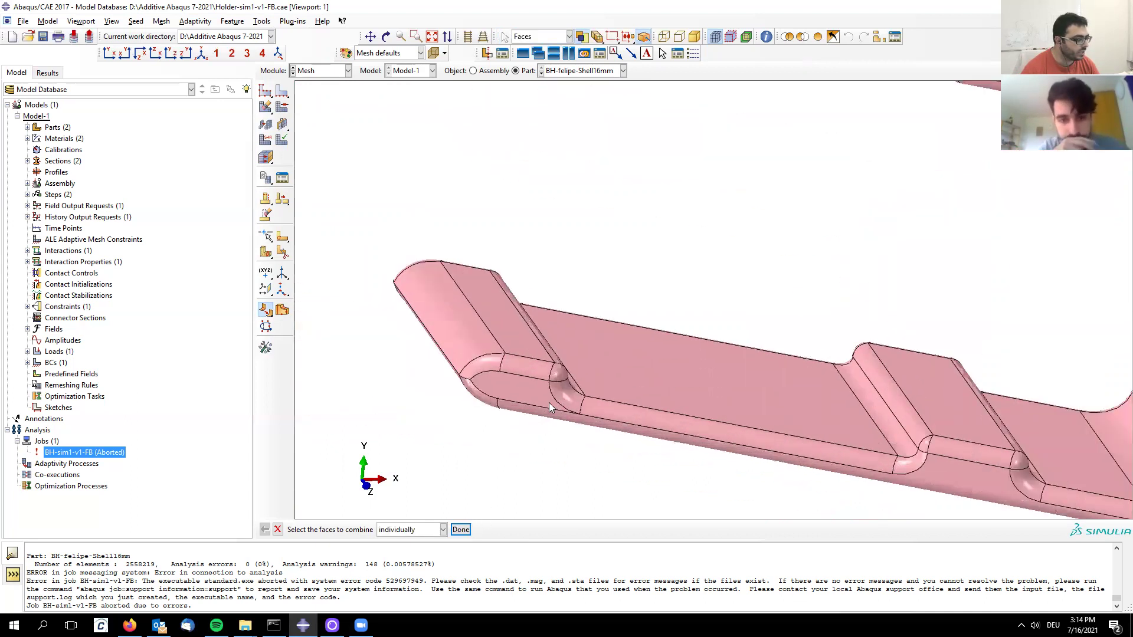
{"action": "left_click", "coordinate": [552, 413]}
{"action": "left_click", "coordinate": [554, 415], "text": "shift"}
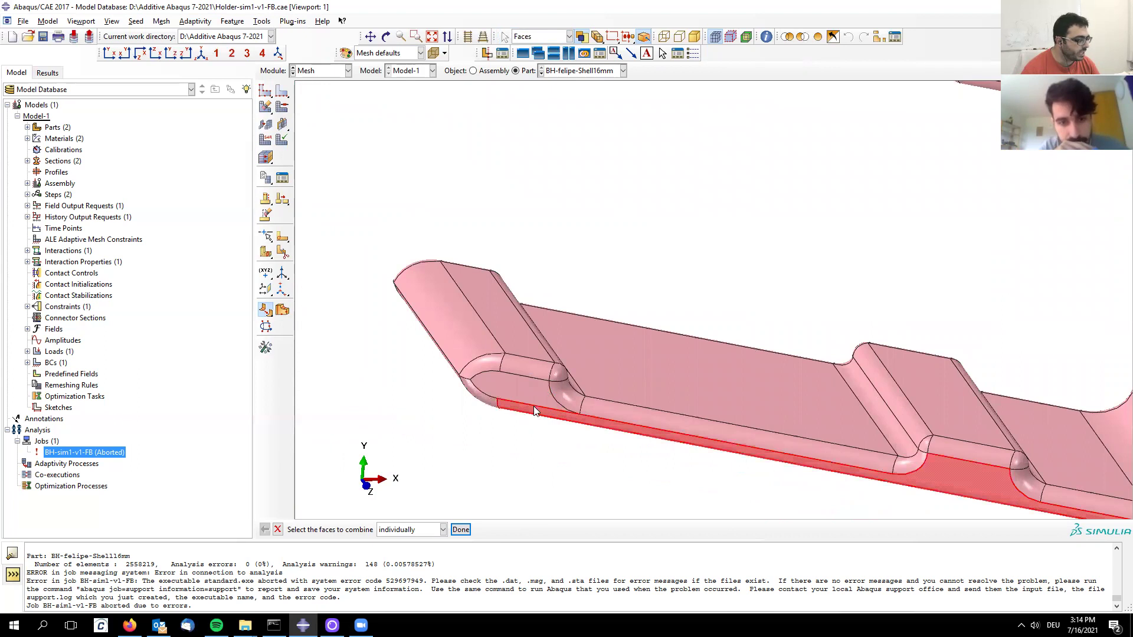
{"action": "left_click", "coordinate": [461, 530]}
{"action": "scroll", "coordinate": [738, 412], "scroll_direction": "up", "scroll_amount": 3}
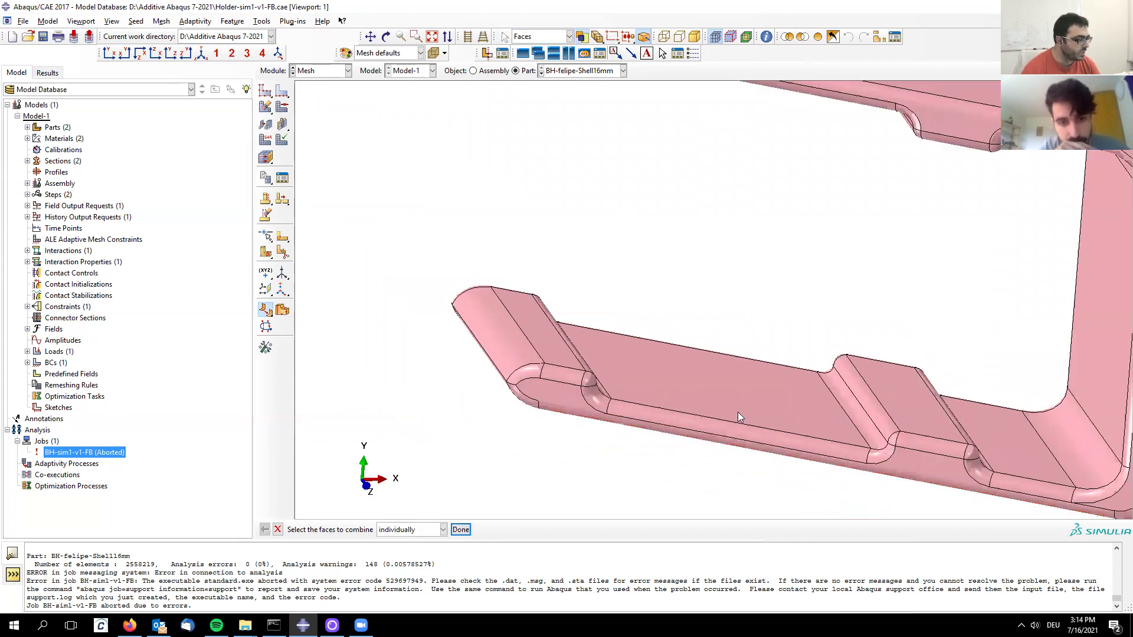
{"action": "left_click_drag", "start_coordinate": [759, 470], "coordinate": [971, 499], "text": "ctrl+alt"}
{"action": "left_click", "coordinate": [968, 481]}
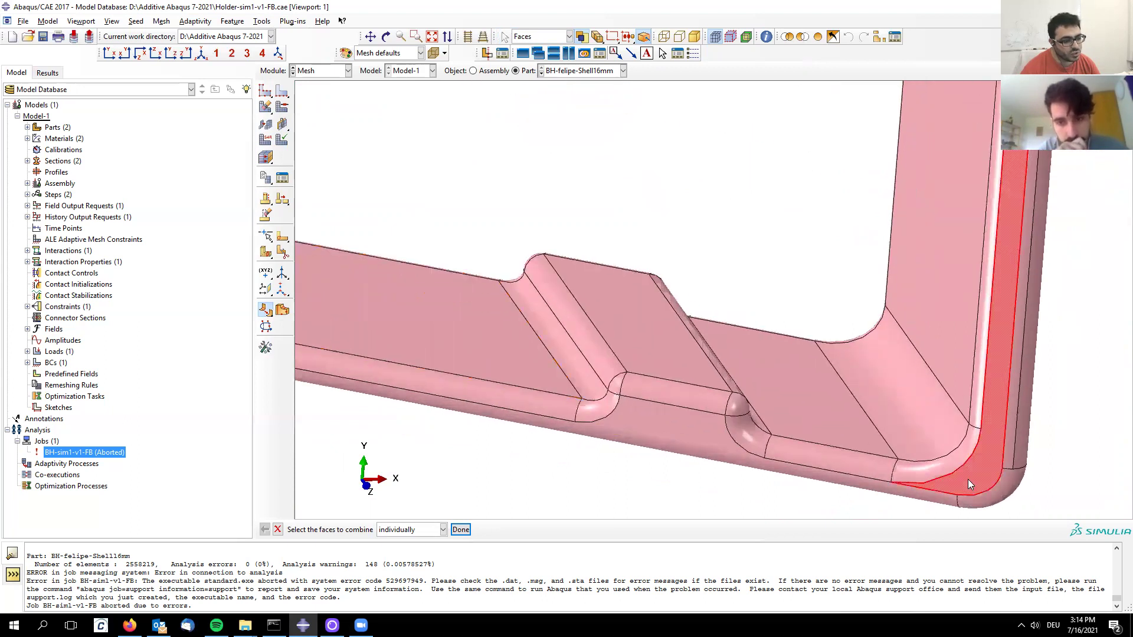
{"action": "left_click", "coordinate": [770, 511]}
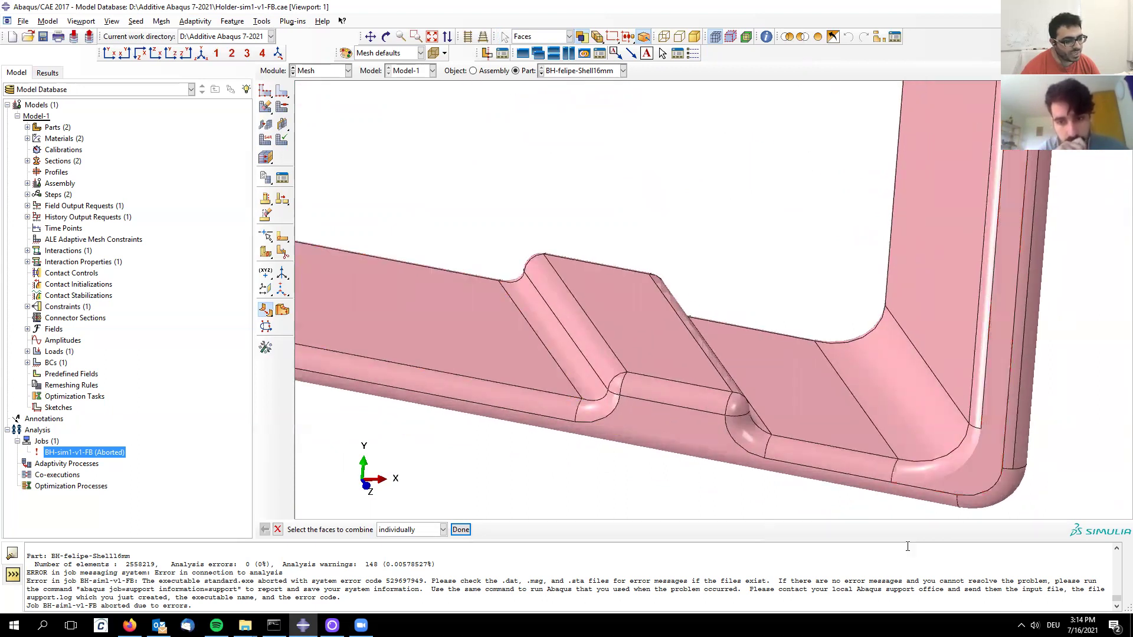
{"action": "scroll", "coordinate": [932, 455], "scroll_direction": "down", "scroll_amount": 5}
{"action": "left_click_drag", "start_coordinate": [932, 456], "coordinate": [902, 439], "text": "ctrl+alt"}
{"action": "scroll", "coordinate": [976, 243], "scroll_direction": "up", "scroll_amount": 1}
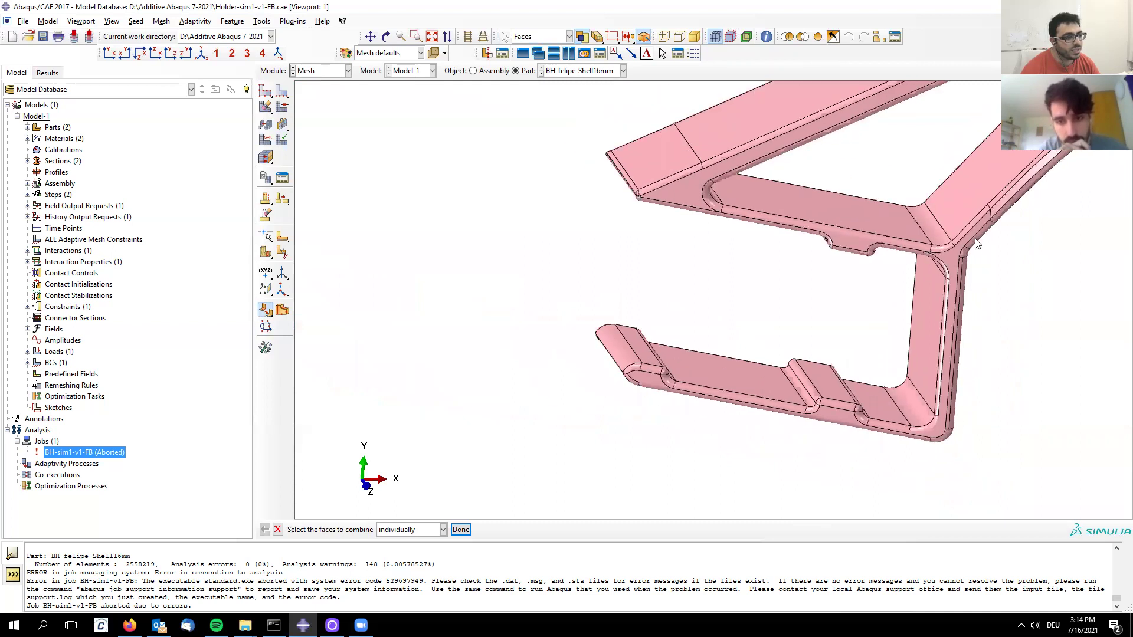
{"action": "scroll", "coordinate": [977, 243], "scroll_direction": "up", "scroll_amount": 5}
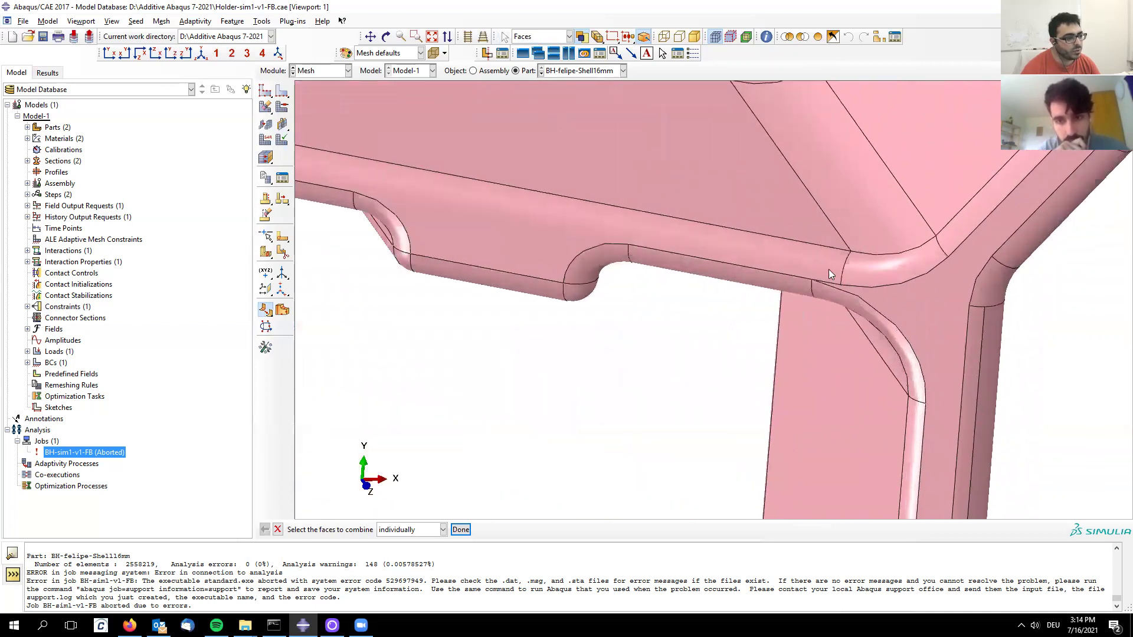
{"action": "left_click", "coordinate": [827, 266]}
{"action": "left_click", "coordinate": [881, 286], "text": "shift"}
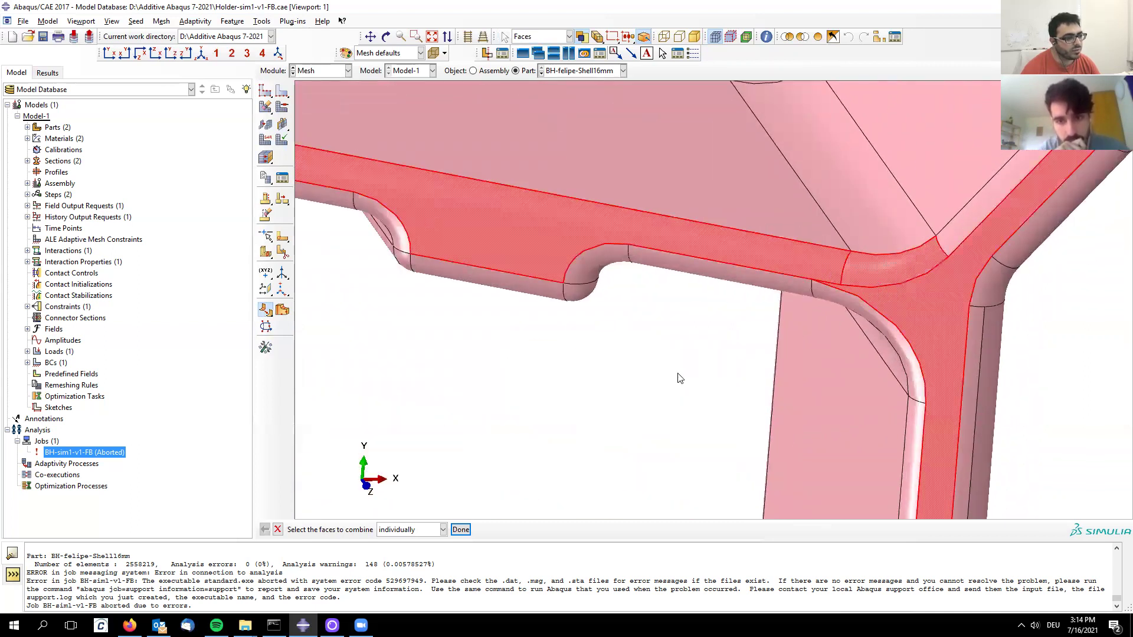
{"action": "scroll", "coordinate": [679, 377], "scroll_direction": "down", "scroll_amount": 6}
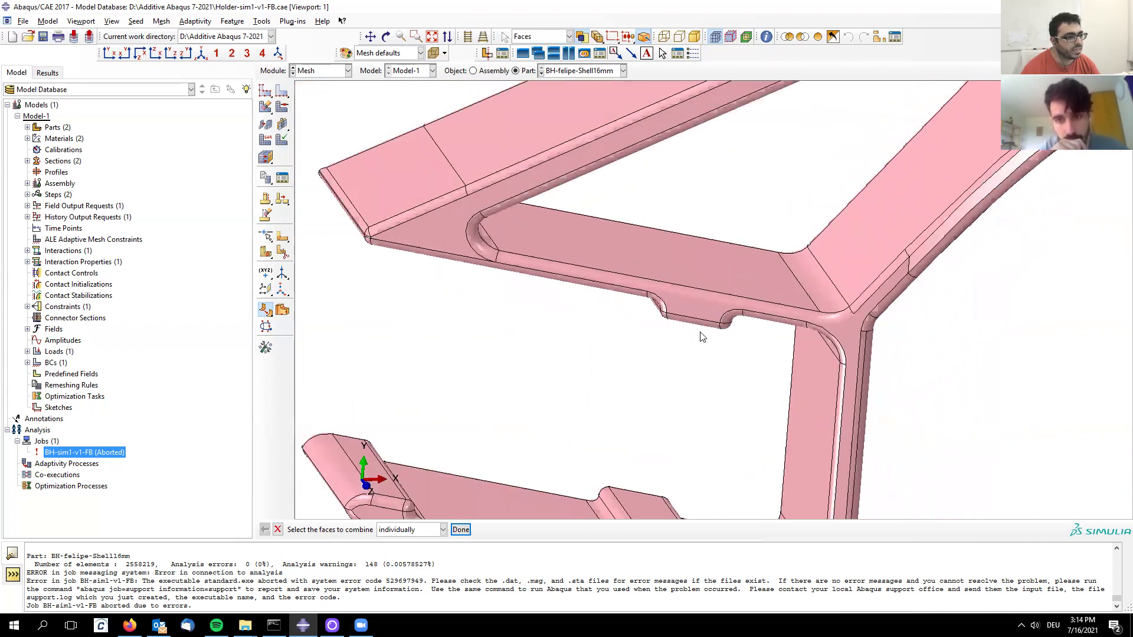
{"action": "scroll", "coordinate": [640, 349], "scroll_direction": "down", "scroll_amount": 3}
{"action": "scroll", "coordinate": [560, 287], "scroll_direction": "up", "scroll_amount": 5}
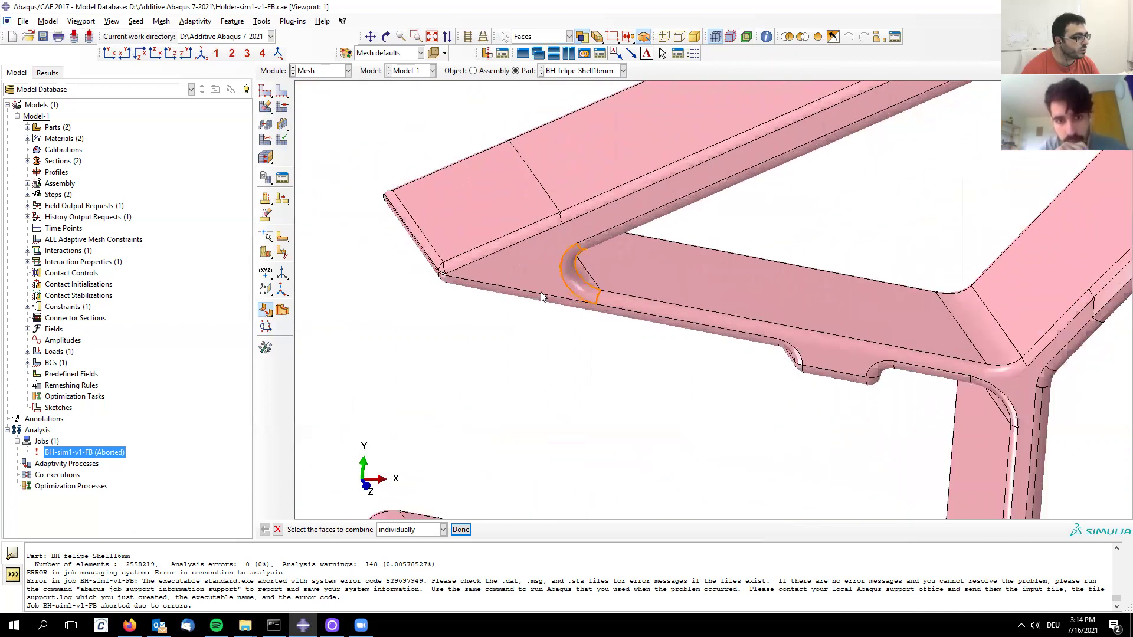
{"action": "scroll", "coordinate": [577, 351], "scroll_direction": "down", "scroll_amount": 2}
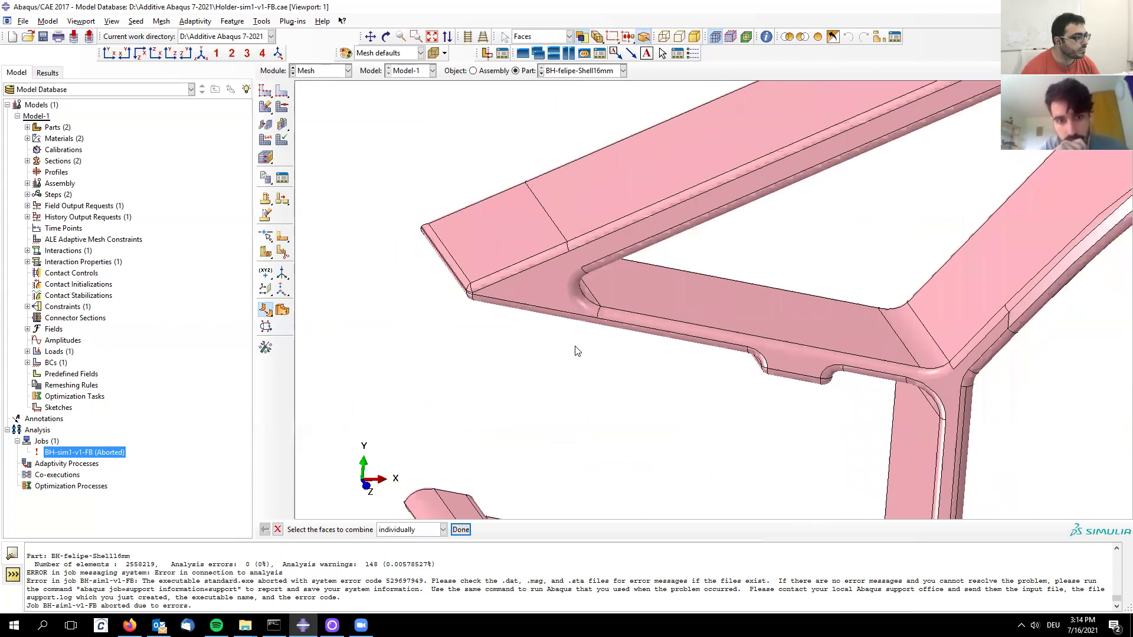
{"action": "scroll", "coordinate": [545, 325], "scroll_direction": "up", "scroll_amount": 3}
{"action": "scroll", "coordinate": [544, 325], "scroll_direction": "down", "scroll_amount": 2}
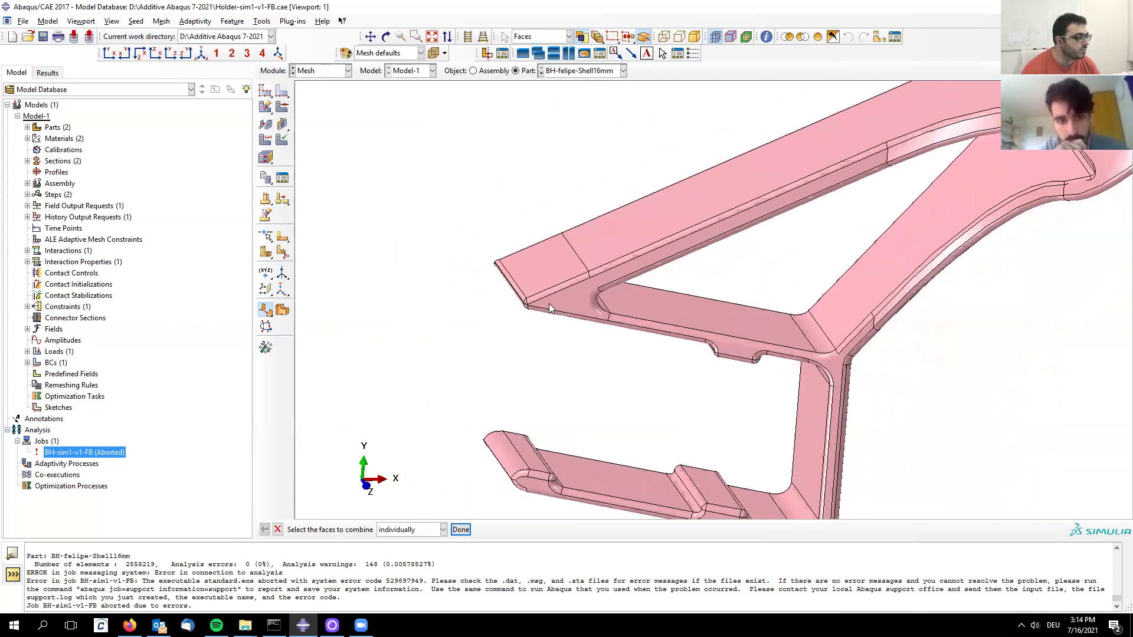
{"action": "left_click_drag", "start_coordinate": [548, 304], "coordinate": [767, 306], "text": "ctrl+alt"}
{"action": "scroll", "coordinate": [774, 456], "scroll_direction": "up", "scroll_amount": 3}
{"action": "scroll", "coordinate": [774, 456], "scroll_direction": "up", "scroll_amount": 2}
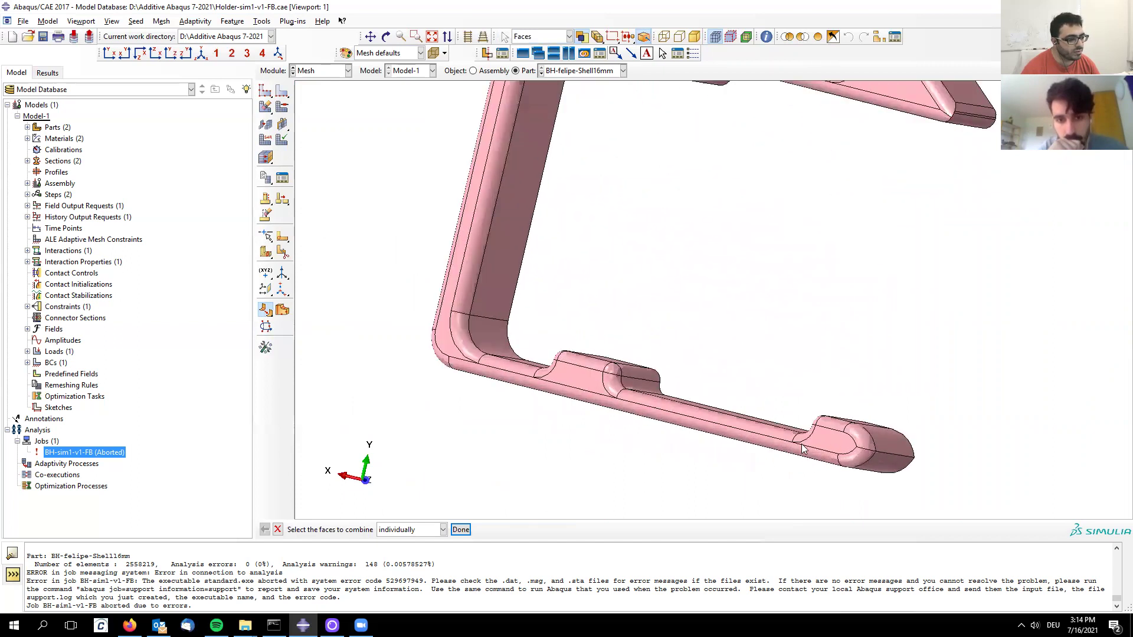
{"action": "left_click", "coordinate": [811, 451]}
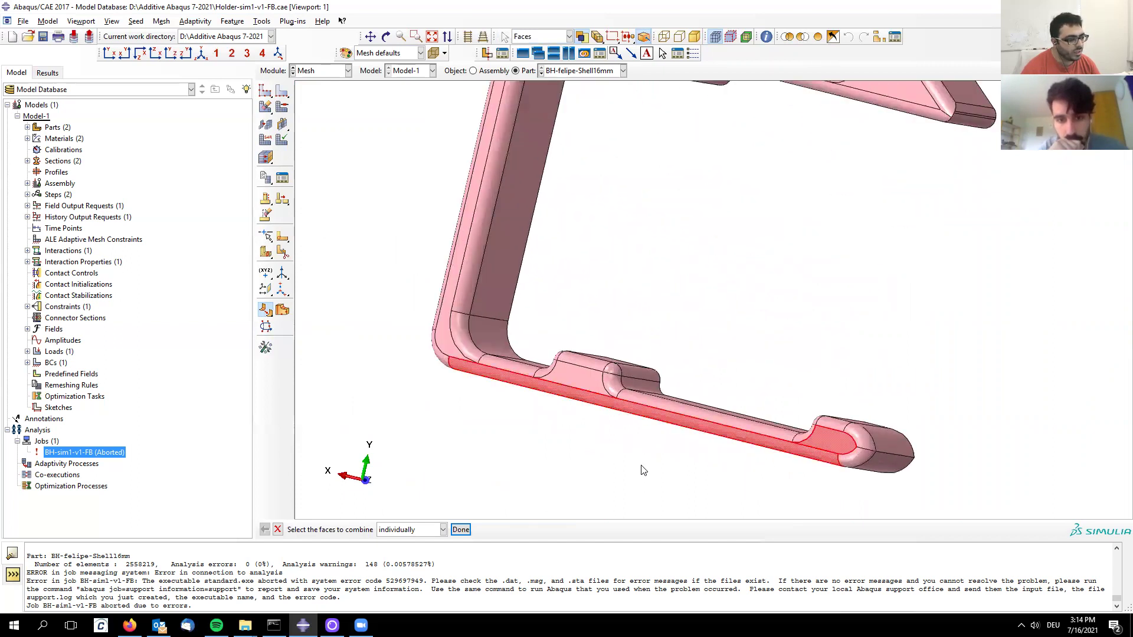
{"action": "left_click", "coordinate": [569, 371], "text": "shift"}
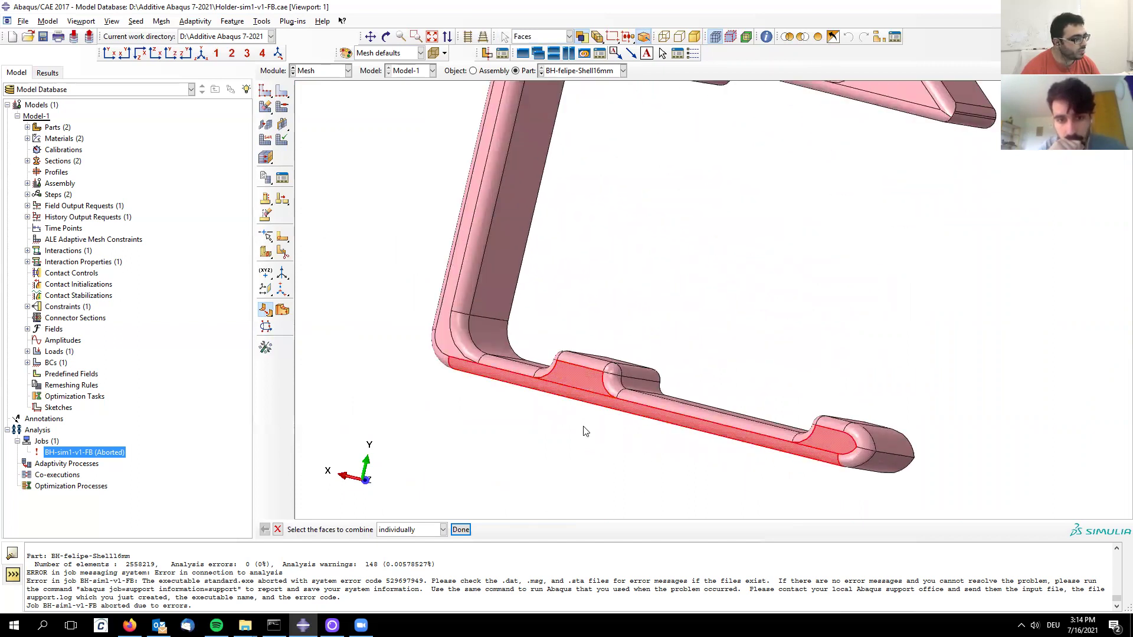
{"action": "left_click", "coordinate": [481, 397]}
{"action": "scroll", "coordinate": [460, 343], "scroll_direction": "up", "scroll_amount": 3}
{"action": "left_click", "coordinate": [456, 333]}
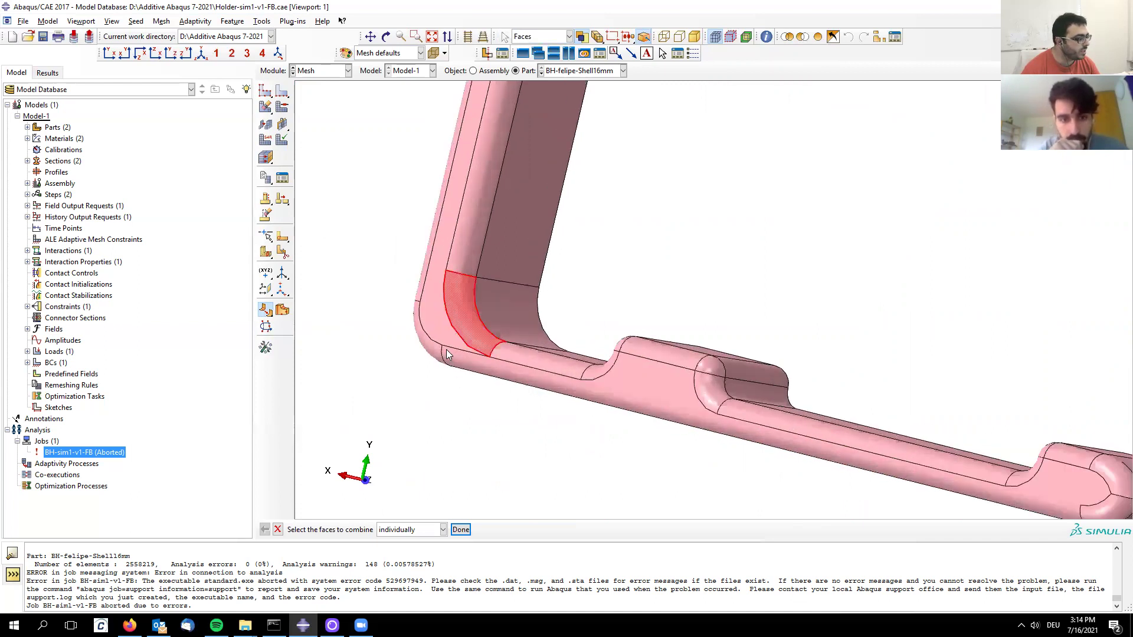
{"action": "left_click", "coordinate": [447, 334], "text": "ctrl"}
{"action": "scroll", "coordinate": [554, 466], "scroll_direction": "down", "scroll_amount": 1}
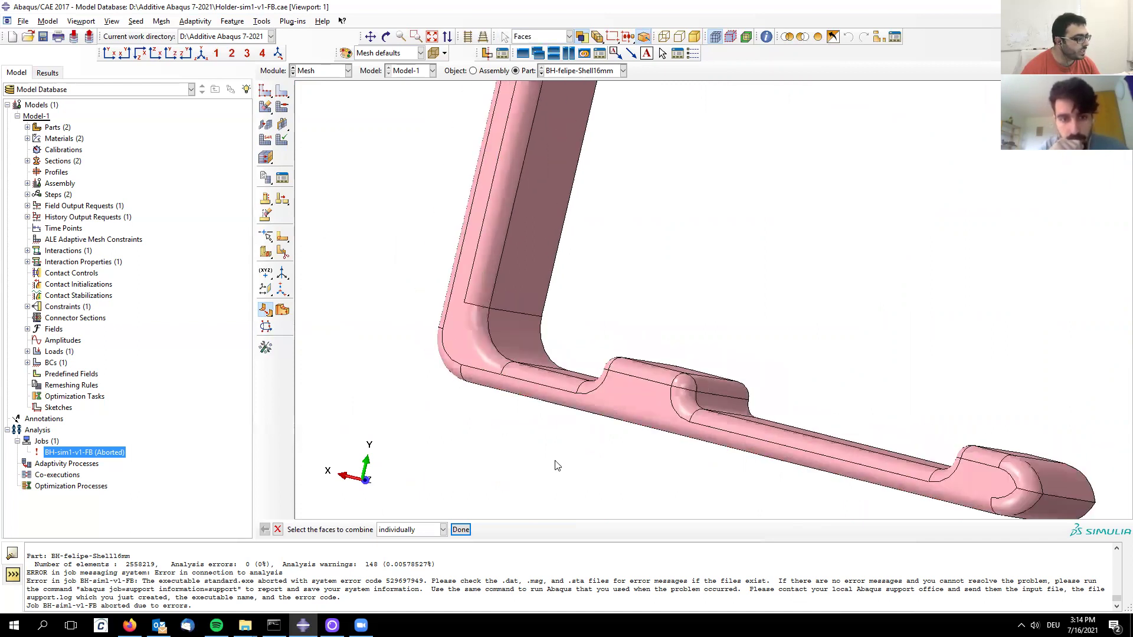
{"action": "scroll", "coordinate": [557, 465], "scroll_direction": "down", "scroll_amount": 3}
{"action": "scroll", "coordinate": [655, 261], "scroll_direction": "up", "scroll_amount": 5}
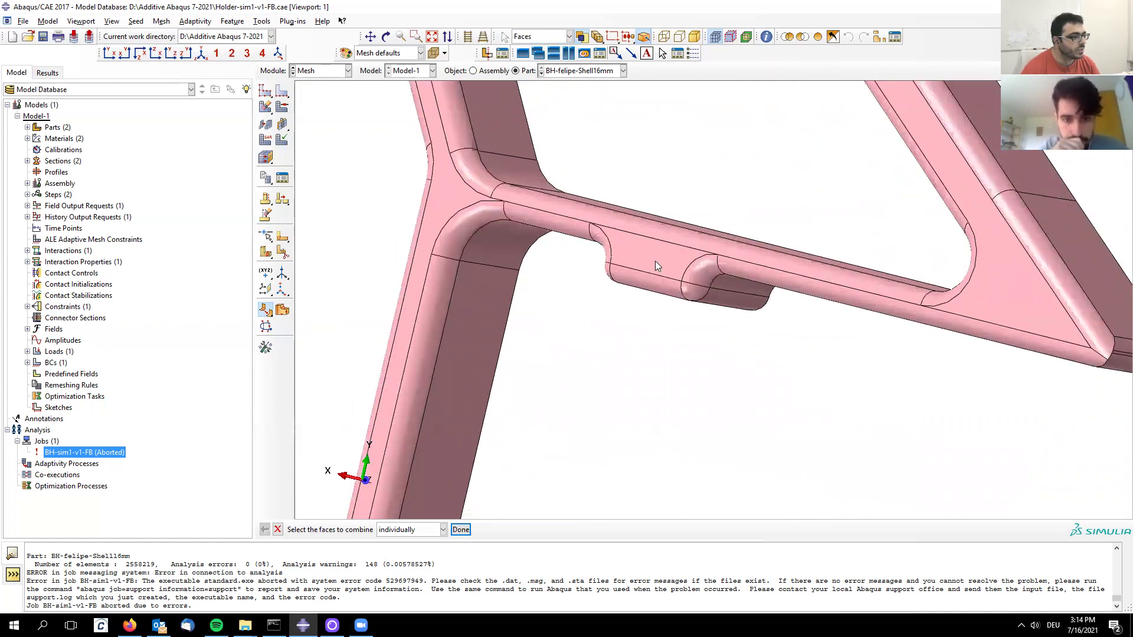
{"action": "left_click", "coordinate": [662, 252]}
{"action": "left_click", "coordinate": [673, 235], "text": "shift"}
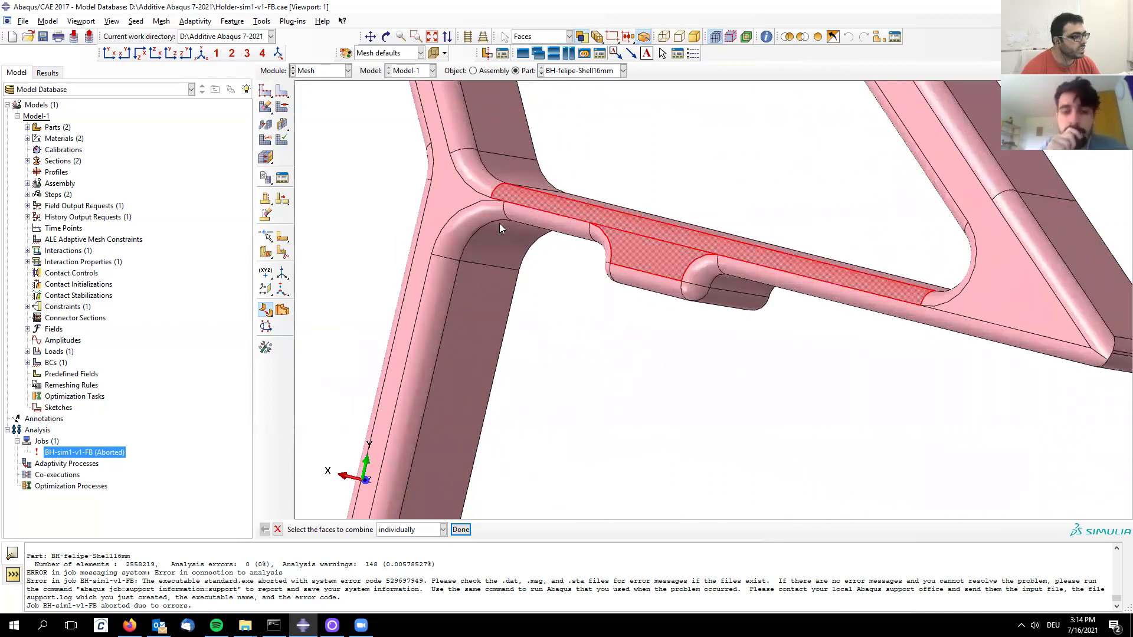
{"action": "left_click", "coordinate": [630, 396]}
{"action": "left_click", "coordinate": [464, 203]}
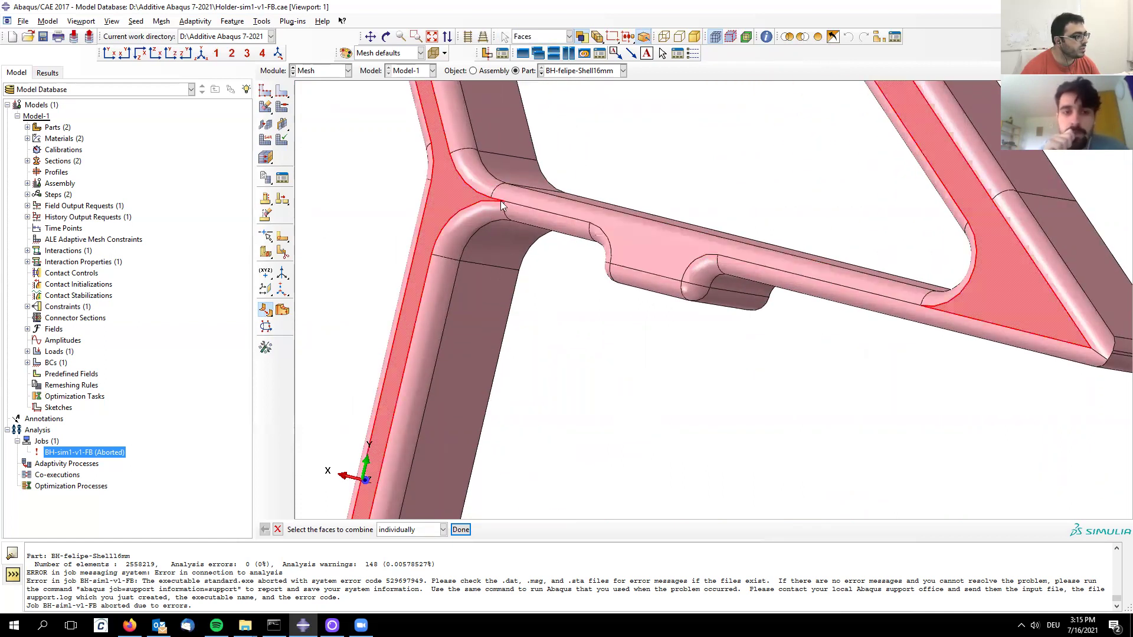
{"action": "left_click", "coordinate": [504, 195], "text": "shift"}
{"action": "left_click", "coordinate": [672, 404]}
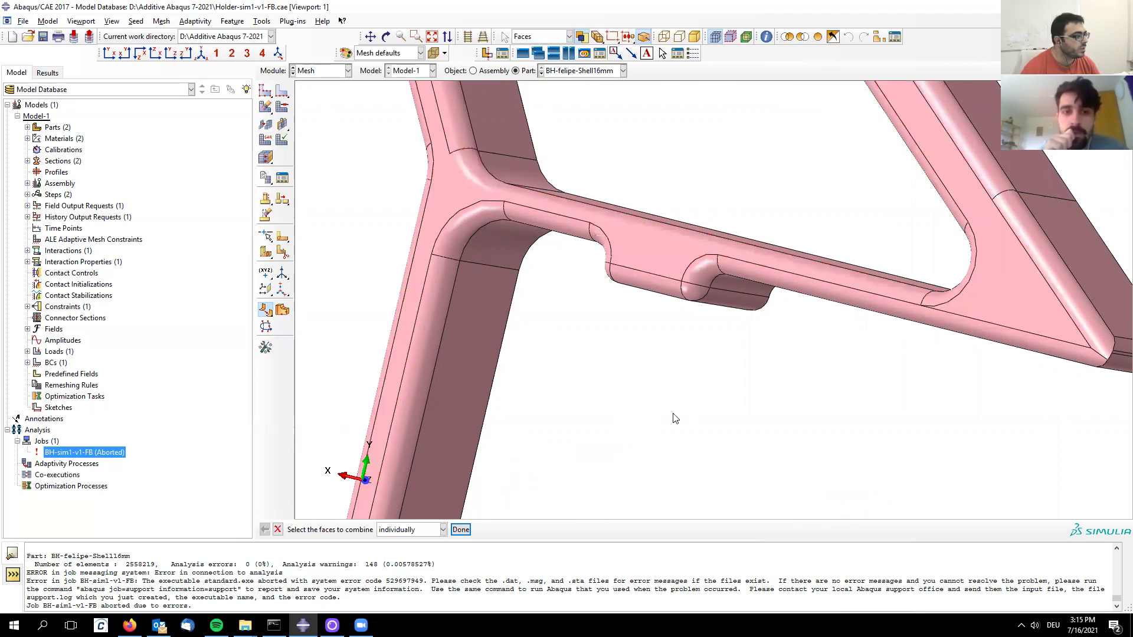
{"action": "scroll", "coordinate": [683, 444], "scroll_direction": "down", "scroll_amount": 5}
{"action": "scroll", "coordinate": [691, 434], "scroll_direction": "down", "scroll_amount": 4}
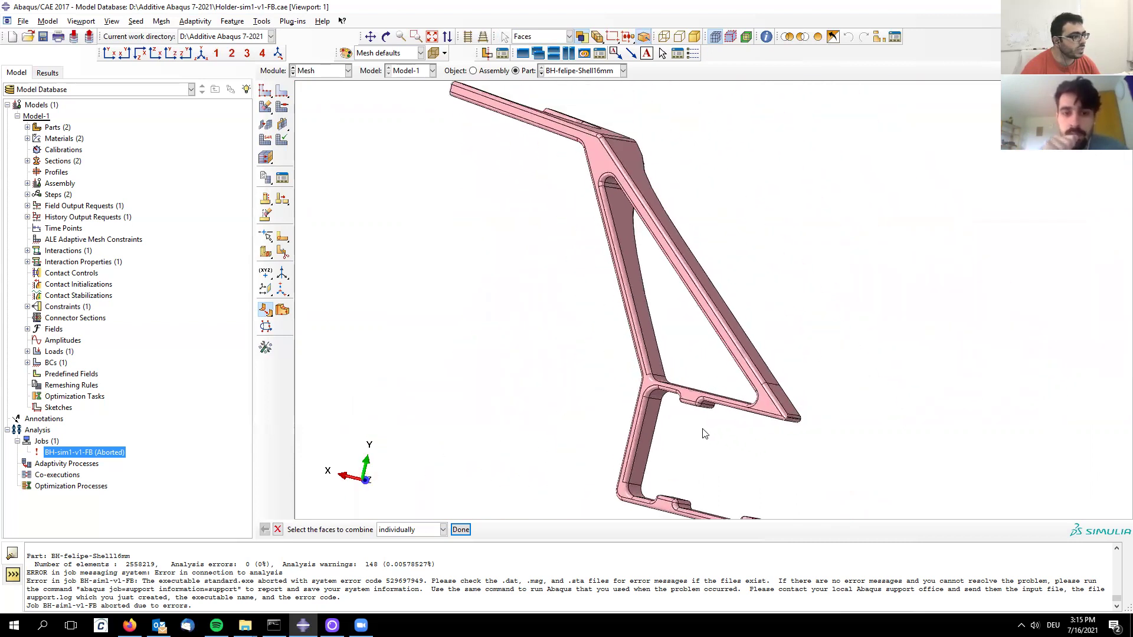
{"action": "left_click_drag", "start_coordinate": [751, 443], "coordinate": [741, 360], "text": "ctrl+alt"}
{"action": "left_click_drag", "start_coordinate": [839, 355], "coordinate": [801, 319], "text": "ctrl+alt"}
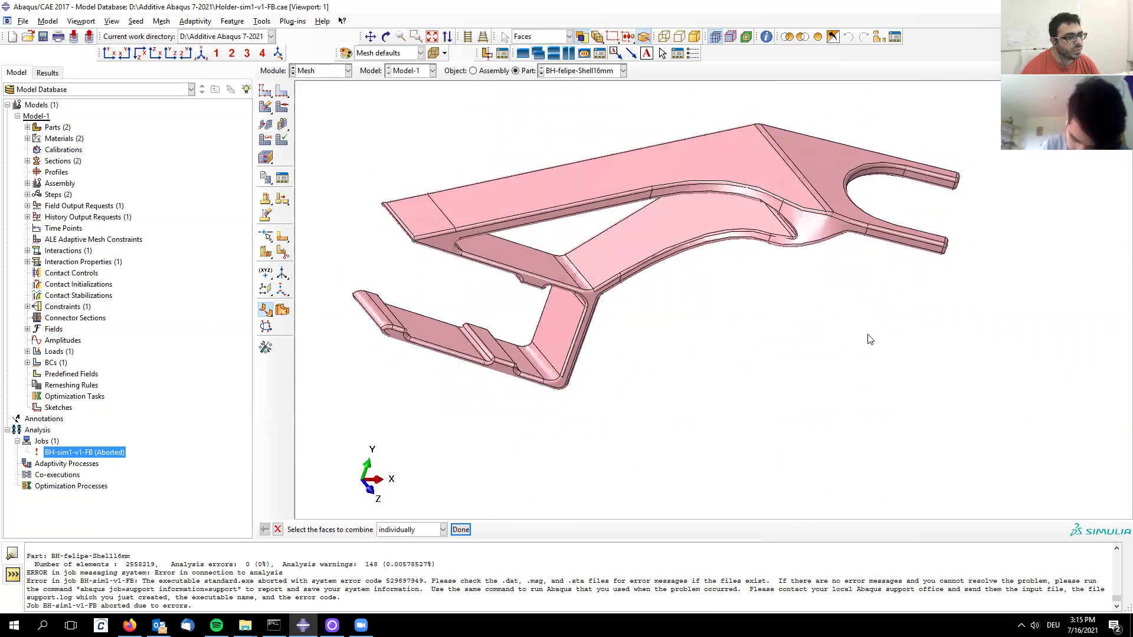
{"action": "left_click_drag", "start_coordinate": [870, 339], "coordinate": [751, 297], "text": "ctrl+alt"}
{"action": "scroll", "coordinate": [607, 263], "scroll_direction": "up", "scroll_amount": 3}
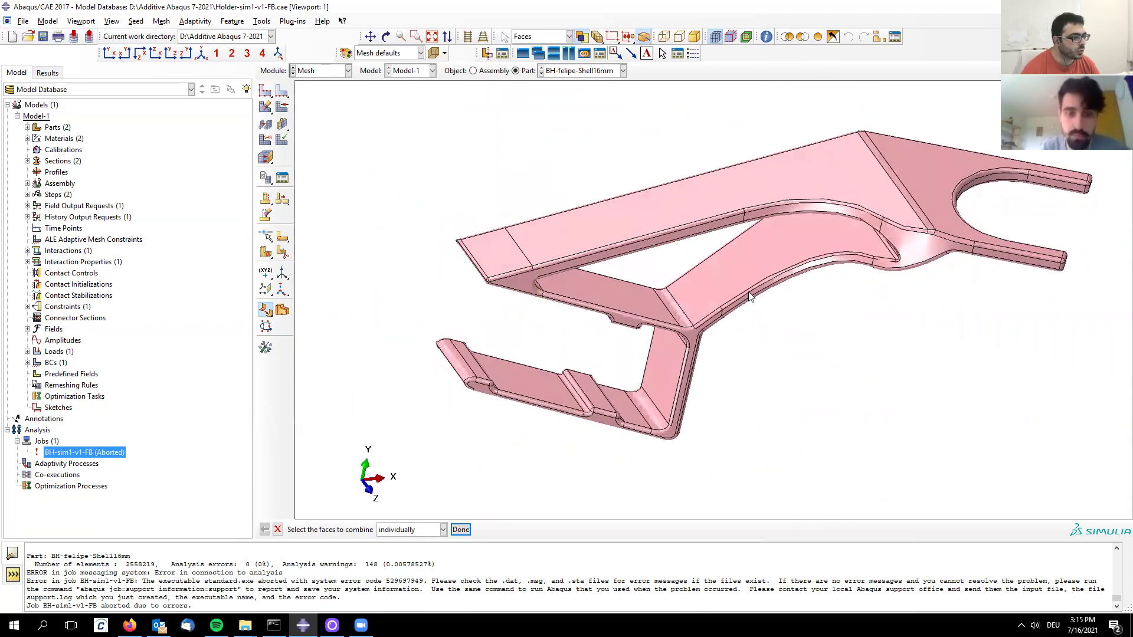
{"action": "scroll", "coordinate": [749, 296], "scroll_direction": "up", "scroll_amount": 2}
{"action": "left_click", "coordinate": [641, 370]}
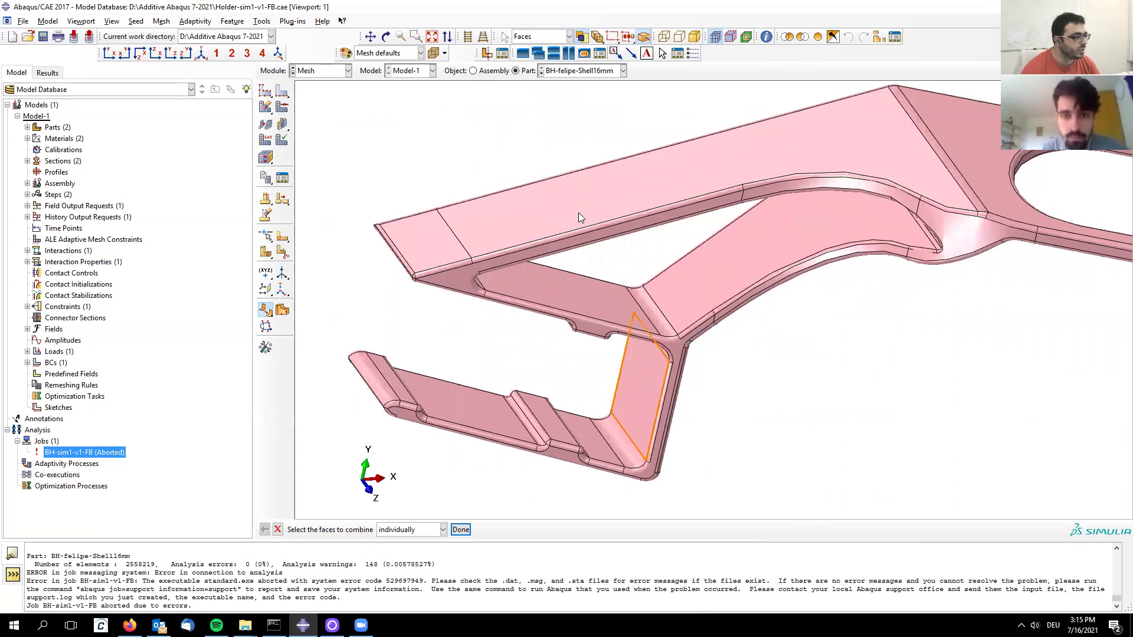
{"action": "left_click_drag", "start_coordinate": [592, 266], "coordinate": [735, 332], "text": "ctrl+alt"}
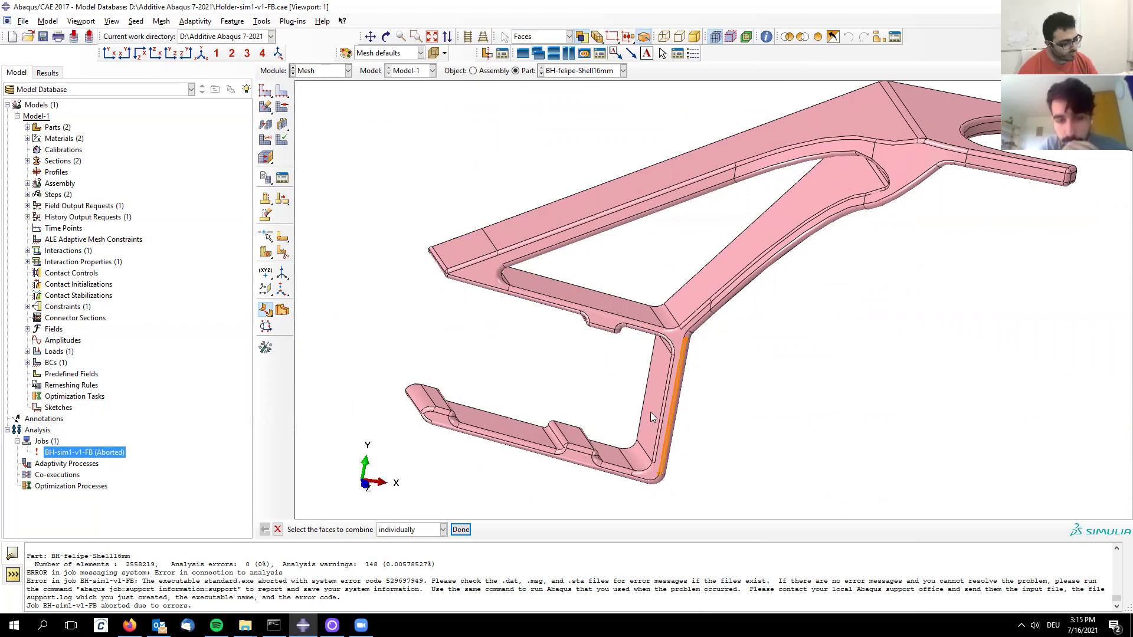
{"action": "scroll", "coordinate": [739, 490], "scroll_direction": "up", "scroll_amount": 2}
{"action": "scroll", "coordinate": [742, 476], "scroll_direction": "up", "scroll_amount": 2}
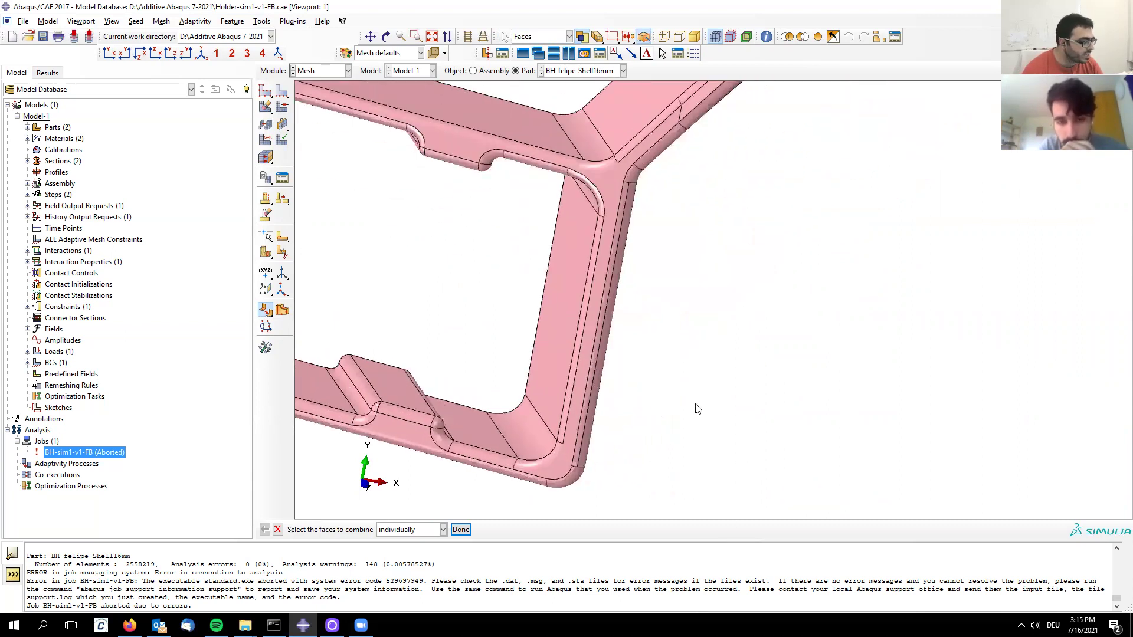
{"action": "scroll", "coordinate": [555, 317], "scroll_direction": "down", "scroll_amount": 1}
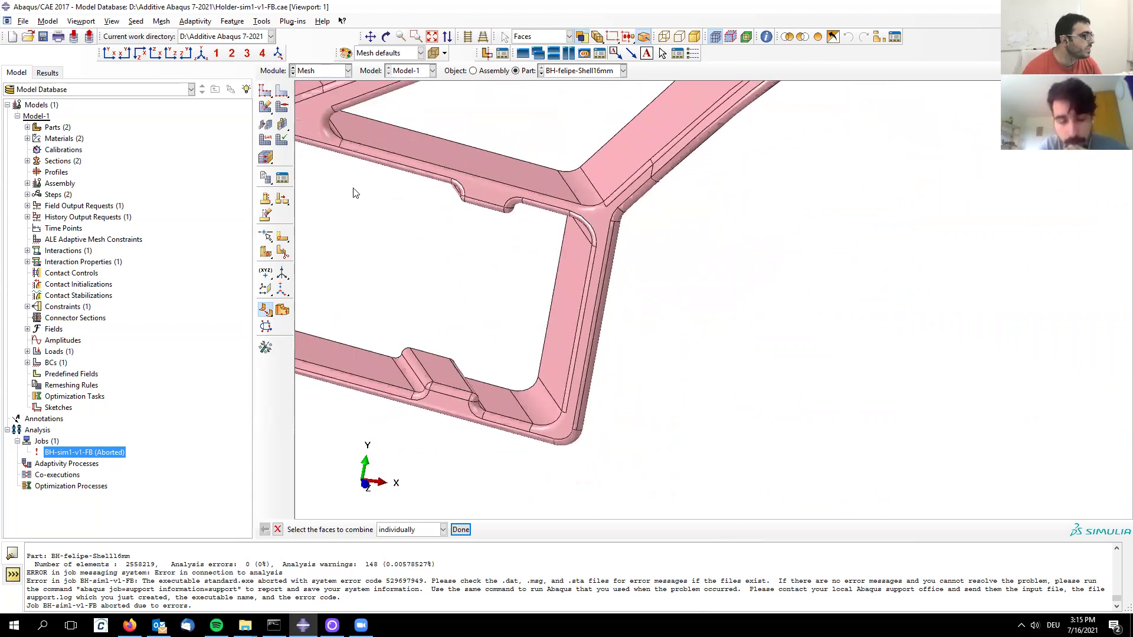
- Cut the cells with a point-and-normal plane at the inner bottom-bar corner, normal to the straight edge
{"action": "left_click", "coordinate": [266, 254]}
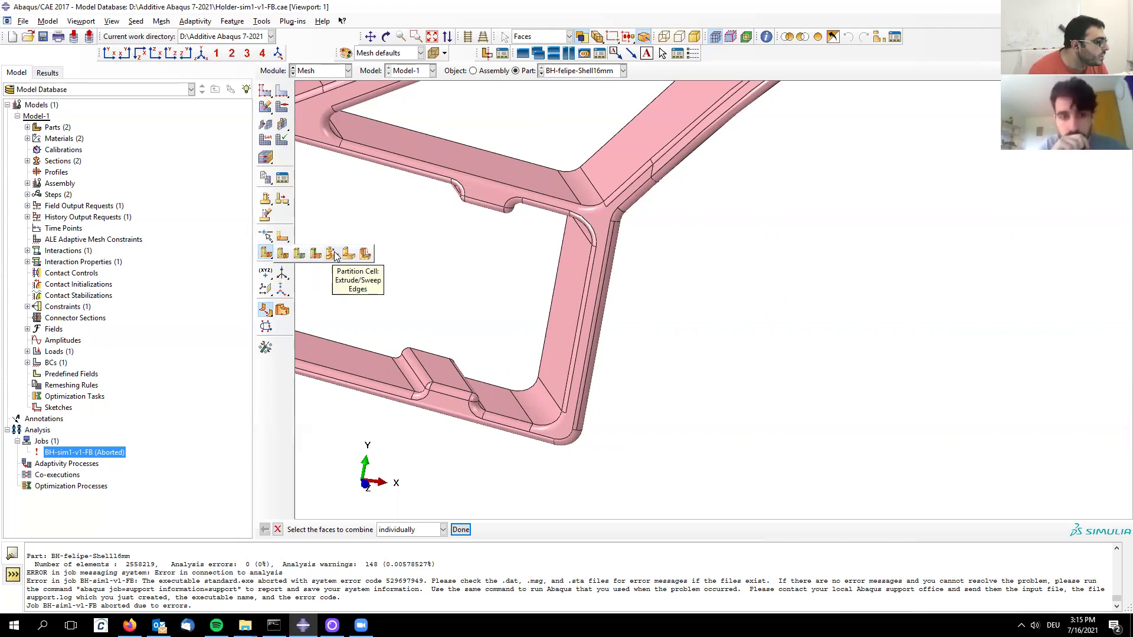
{"action": "left_click", "coordinate": [284, 254]}
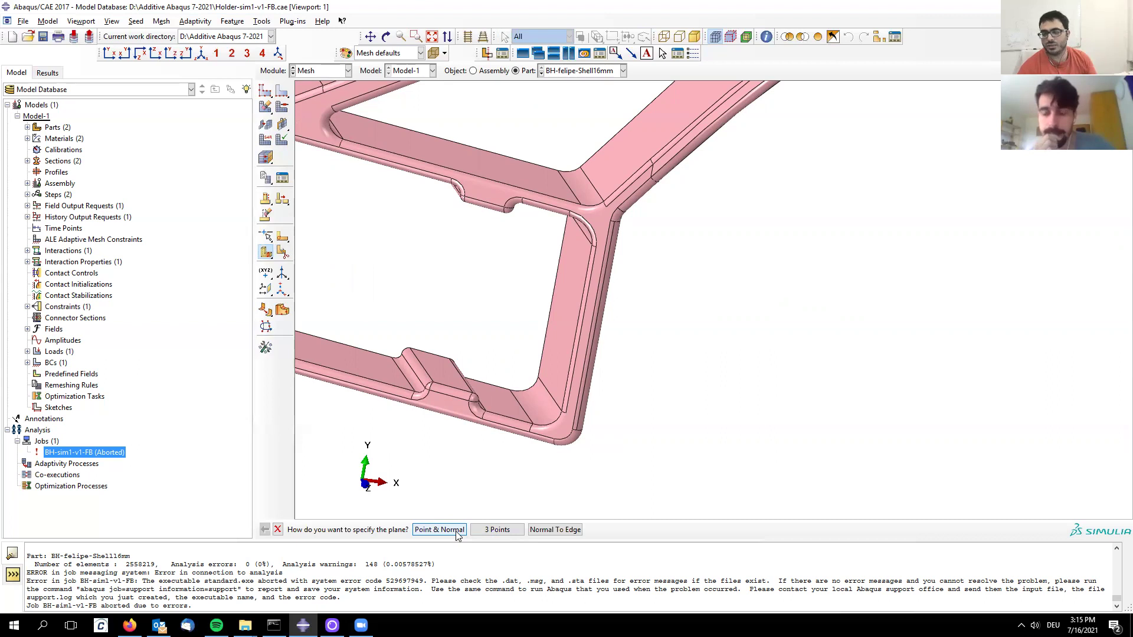
{"action": "left_click", "coordinate": [453, 530]}
{"action": "scroll", "coordinate": [542, 397], "scroll_direction": "up", "scroll_amount": 3}
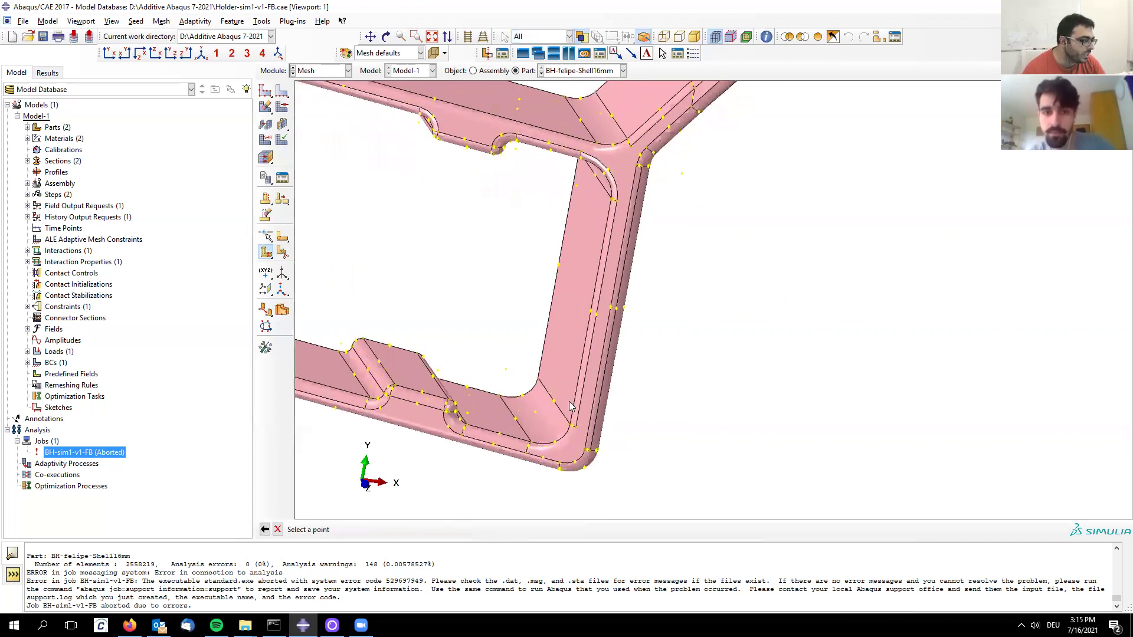
{"action": "scroll", "coordinate": [584, 424], "scroll_direction": "up", "scroll_amount": 3}
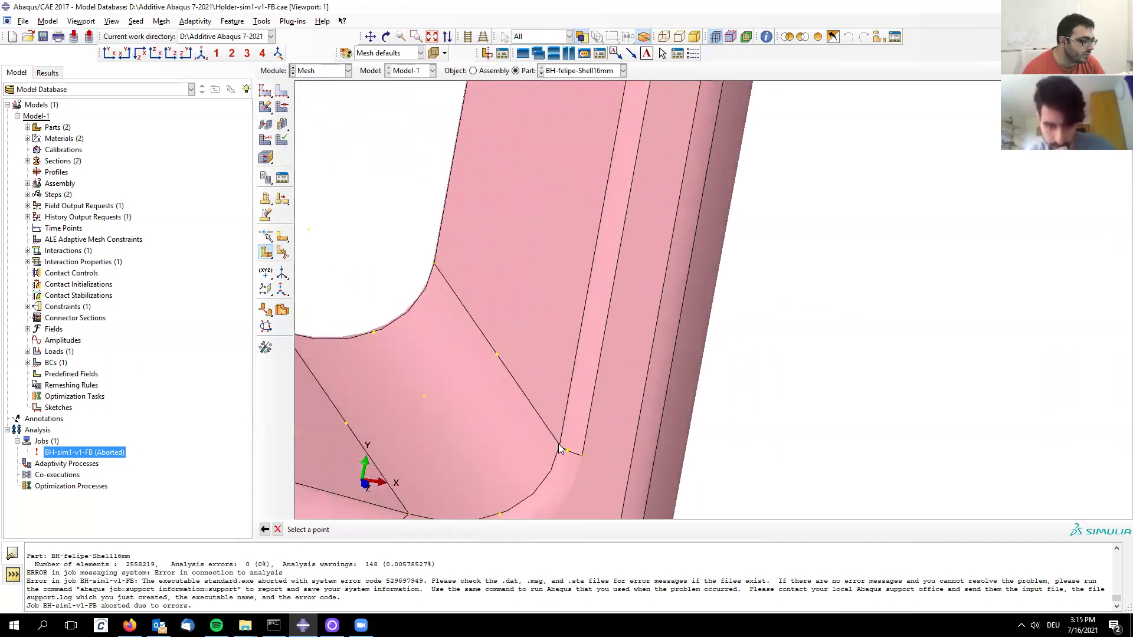
{"action": "left_click", "coordinate": [562, 450]}
{"action": "left_click", "coordinate": [564, 422]}
{"action": "scroll", "coordinate": [708, 366], "scroll_direction": "down", "scroll_amount": 2}
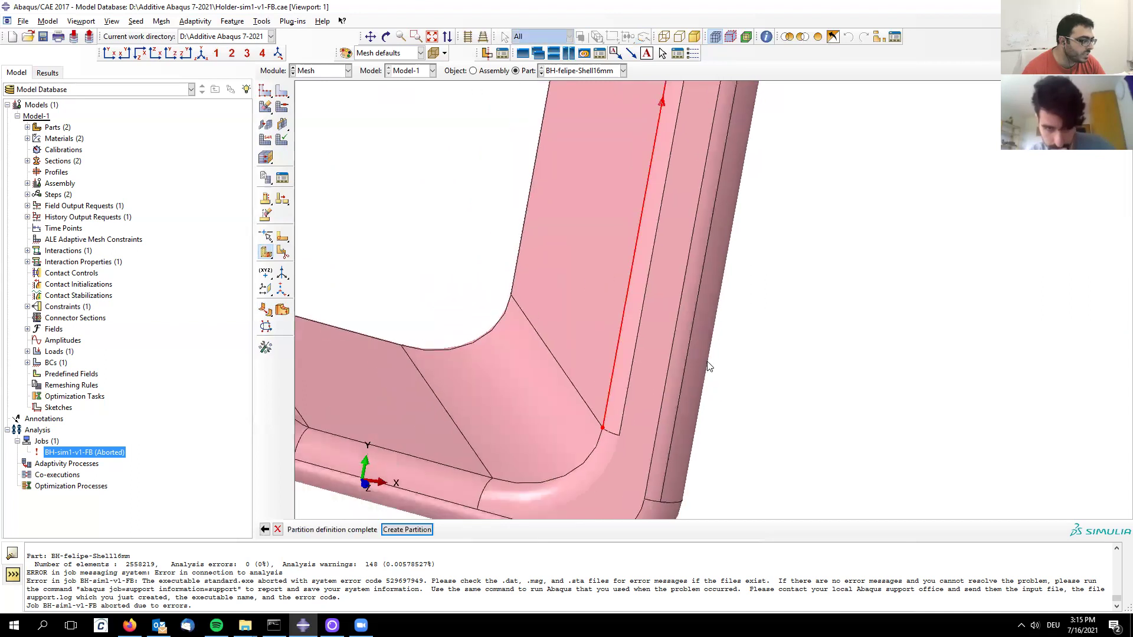
{"action": "scroll", "coordinate": [709, 366], "scroll_direction": "down", "scroll_amount": 2}
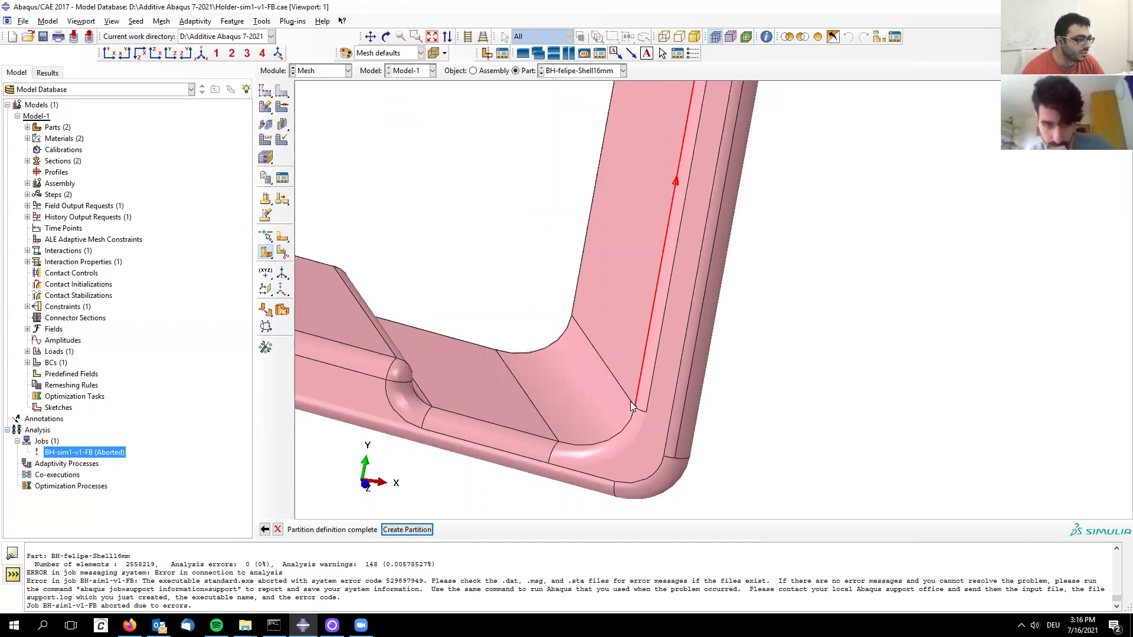
{"action": "scroll", "coordinate": [639, 406], "scroll_direction": "down", "scroll_amount": 1}
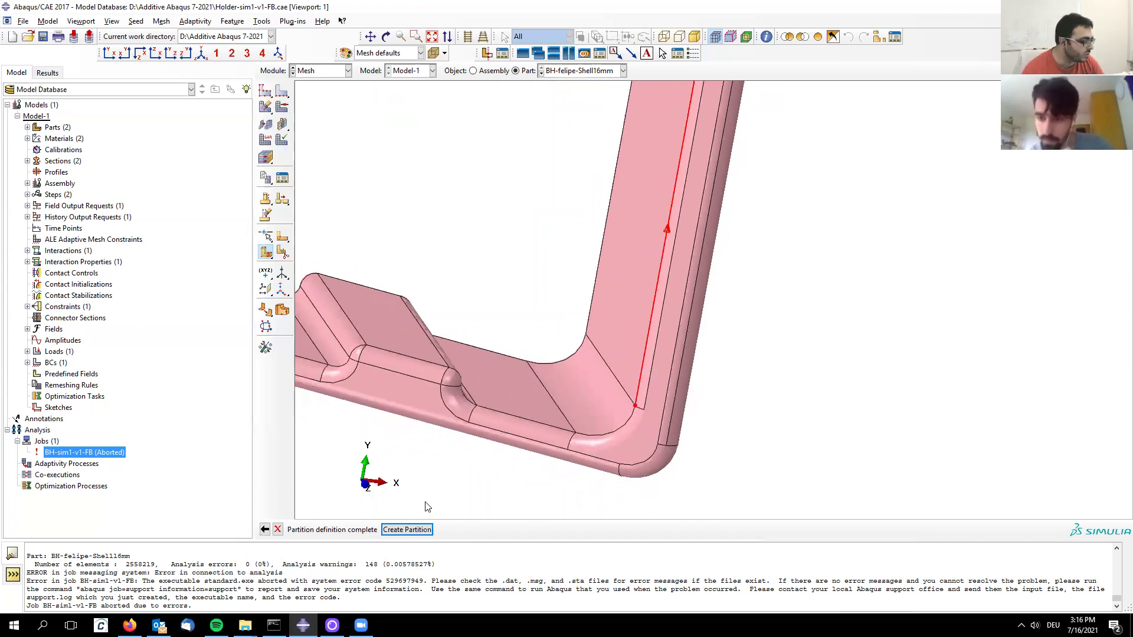
{"action": "middle_click", "coordinate": [633, 437]}
{"action": "scroll", "coordinate": [633, 440], "scroll_direction": "down", "scroll_amount": 3}
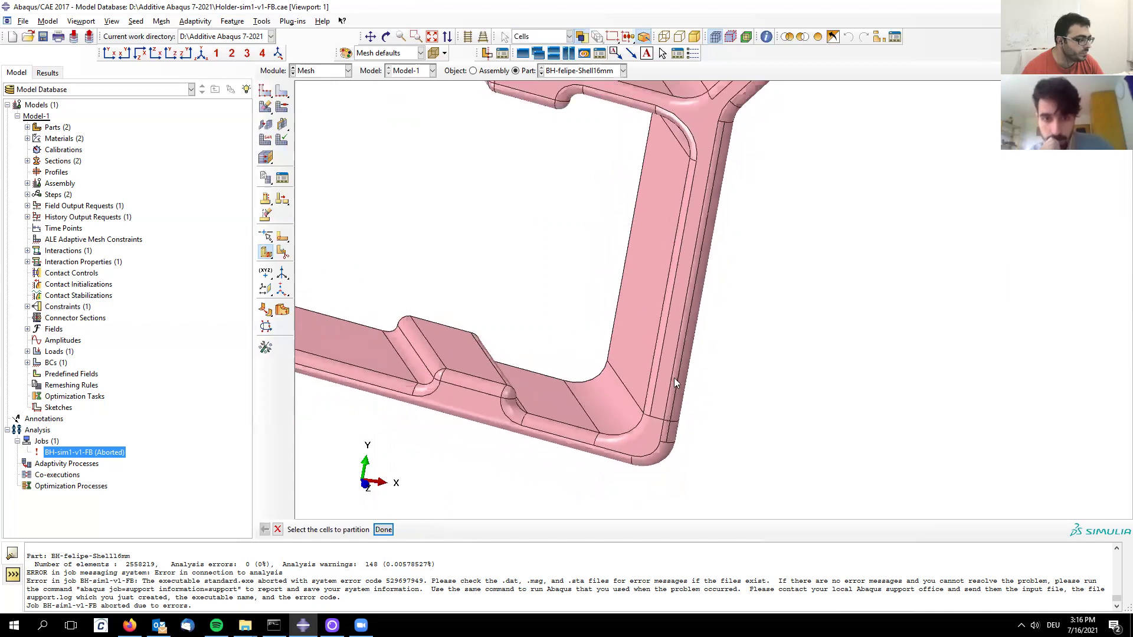
{"action": "left_click_drag", "start_coordinate": [674, 378], "coordinate": [595, 374], "text": "ctrl+alt"}
- Finish partitioning, compare the bottom-bar and strut/upper-frame cells in mesh controls, then cancel
{"action": "left_click", "coordinate": [383, 530]}
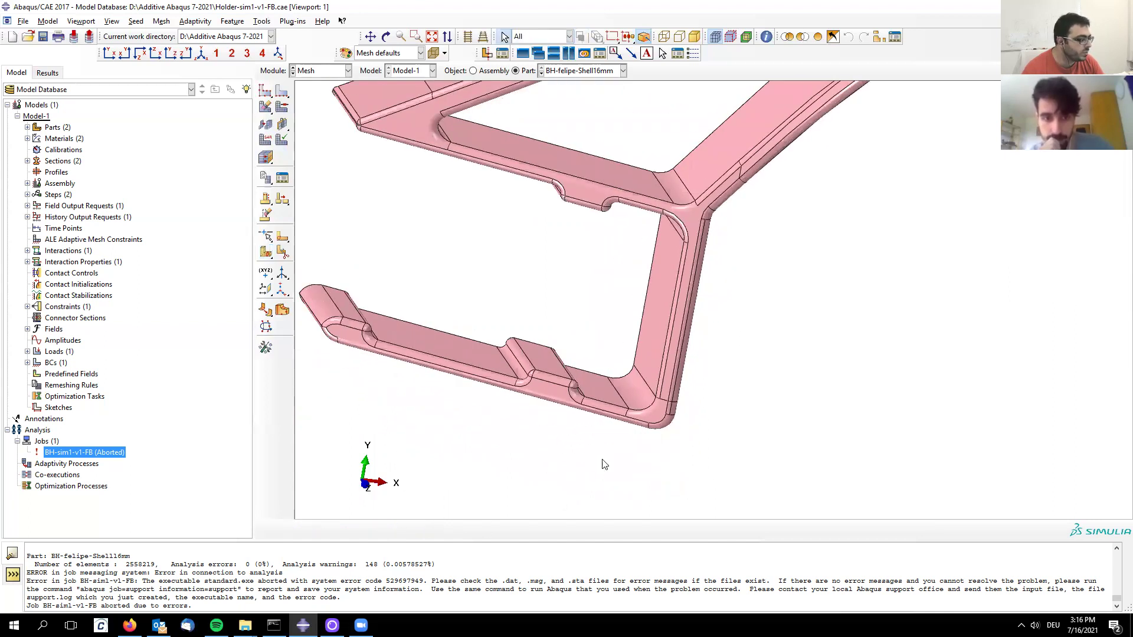
{"action": "left_click", "coordinate": [282, 106]}
{"action": "left_click", "coordinate": [430, 347]}
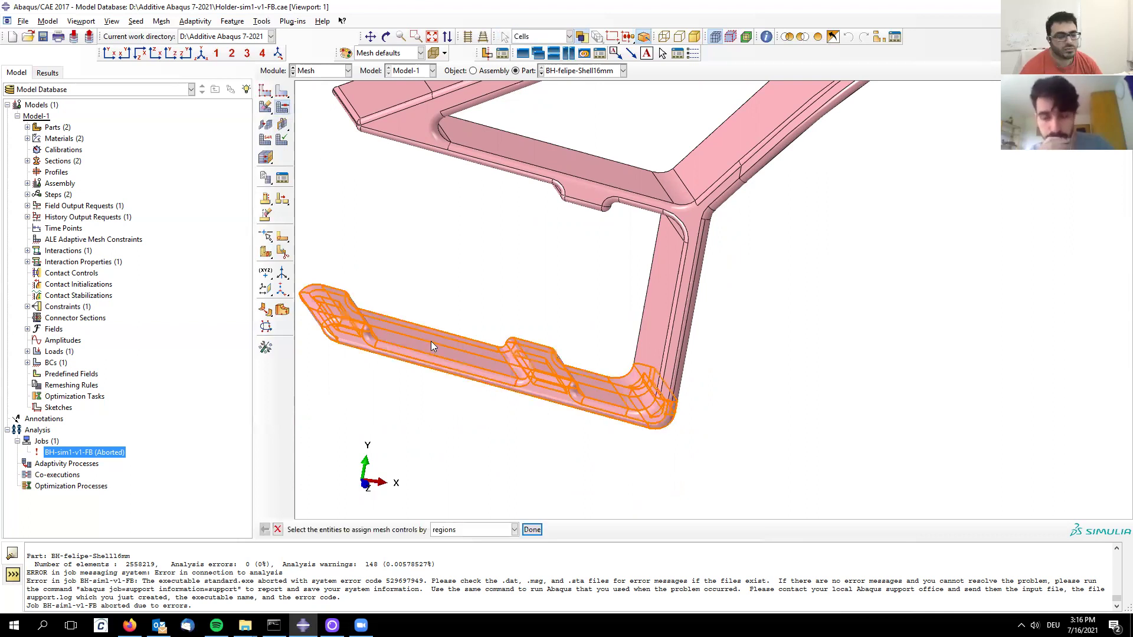
{"action": "left_click", "coordinate": [671, 271]}
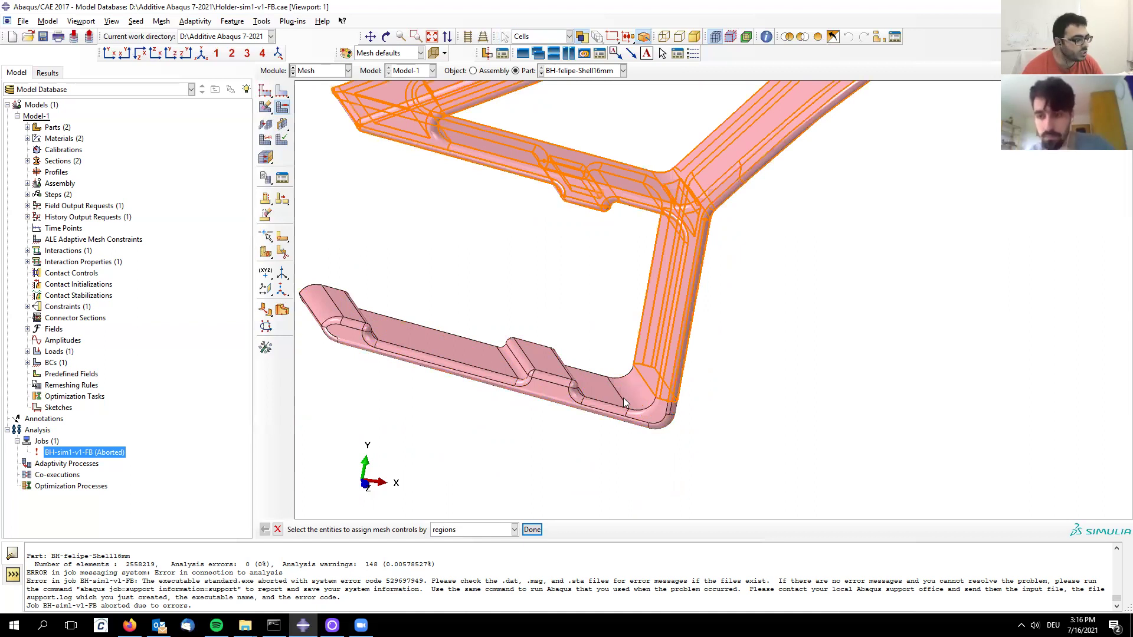
{"action": "left_click", "coordinate": [600, 395]}
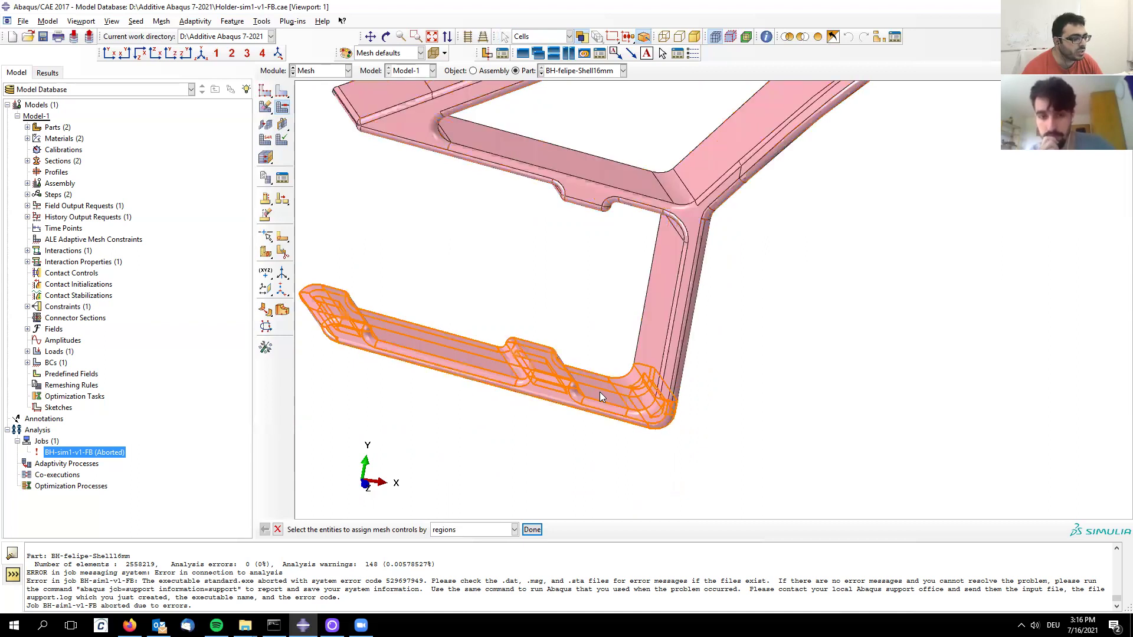
{"action": "left_click", "coordinate": [650, 301]}
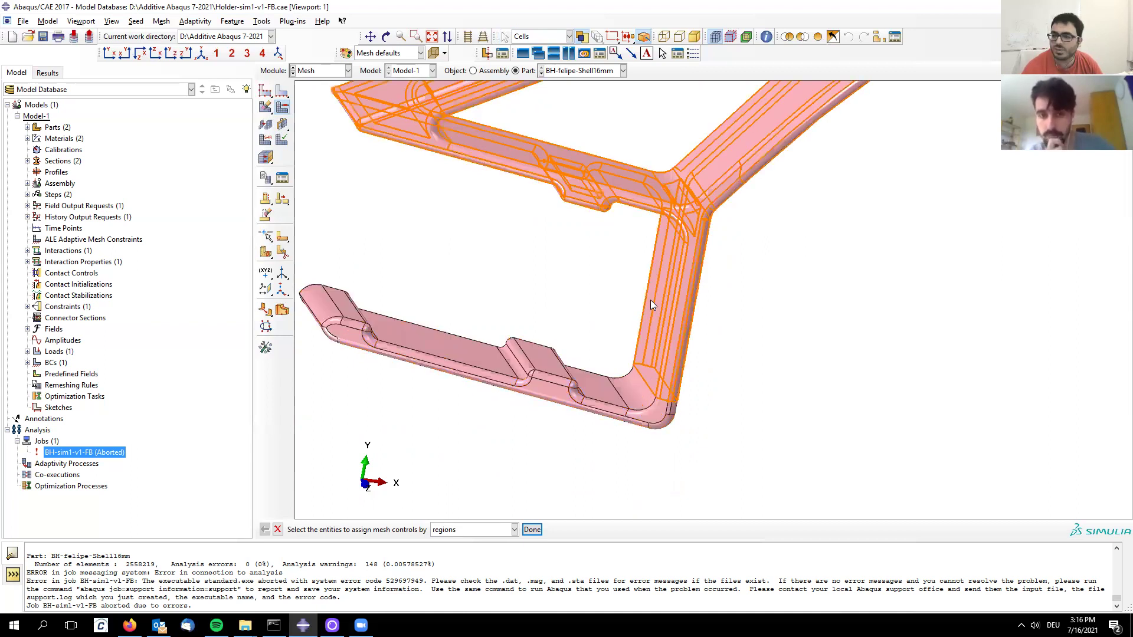
{"action": "scroll", "coordinate": [752, 463], "scroll_direction": "down", "scroll_amount": 2}
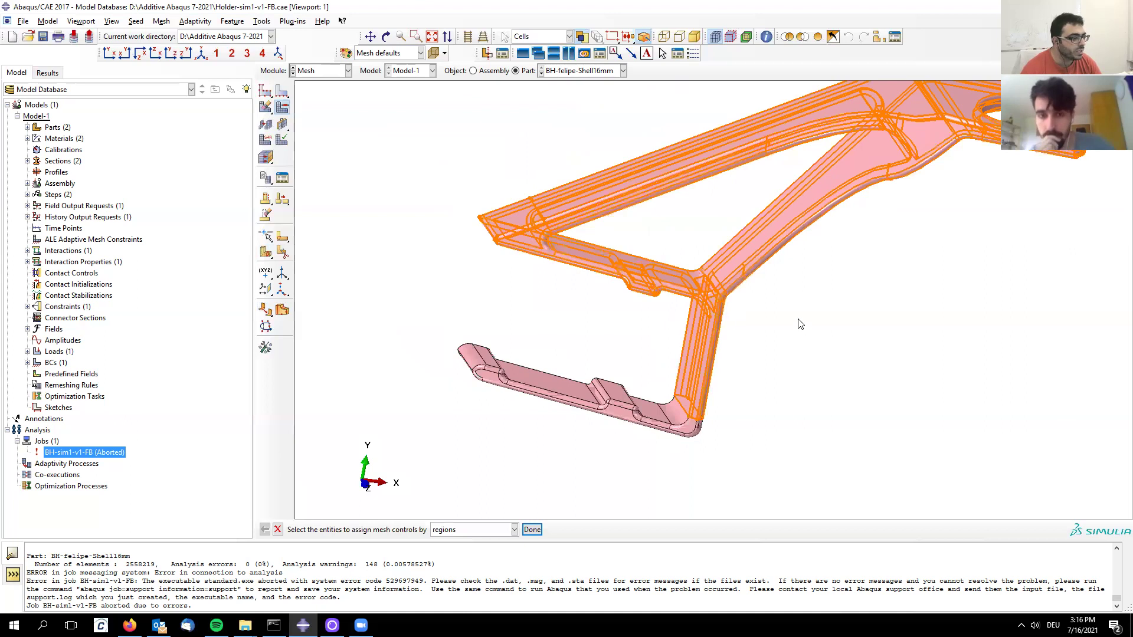
{"action": "scroll", "coordinate": [797, 325], "scroll_direction": "up", "scroll_amount": 3}
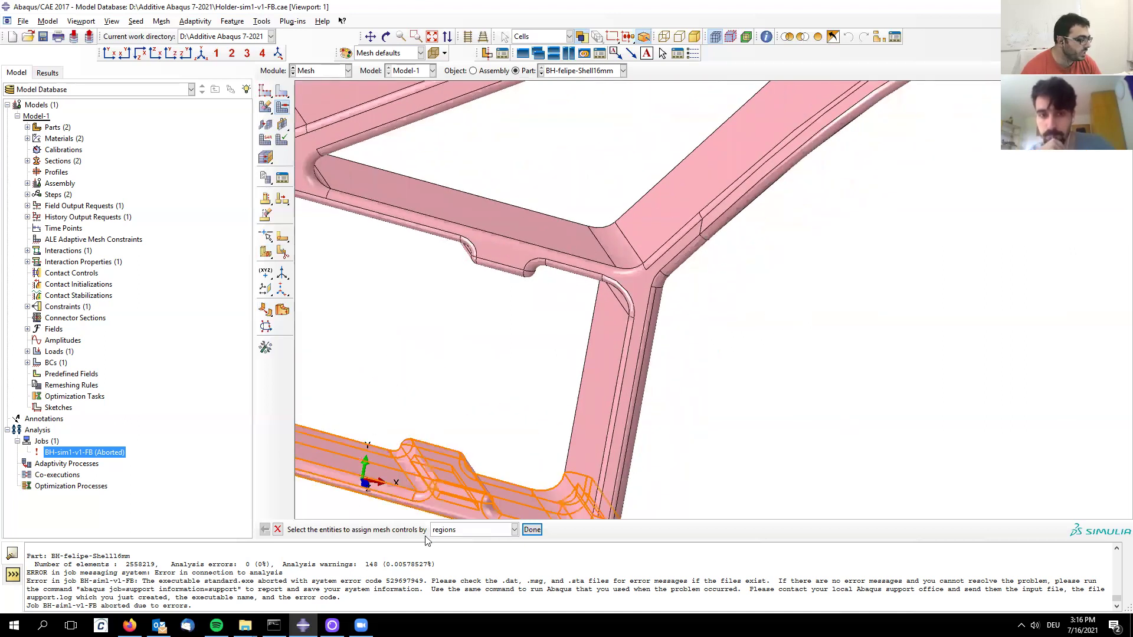
{"action": "left_click", "coordinate": [277, 530]}
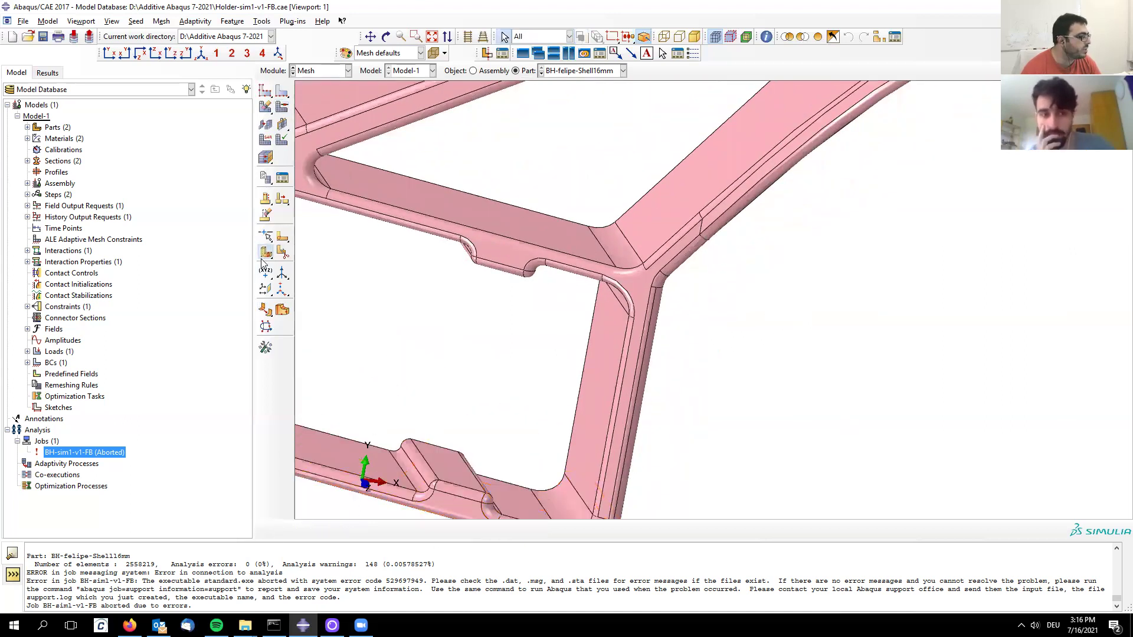
- Select the holder's cells for a new cutting-plane partition
{"action": "left_click_drag", "start_coordinate": [261, 259], "coordinate": [285, 260]}
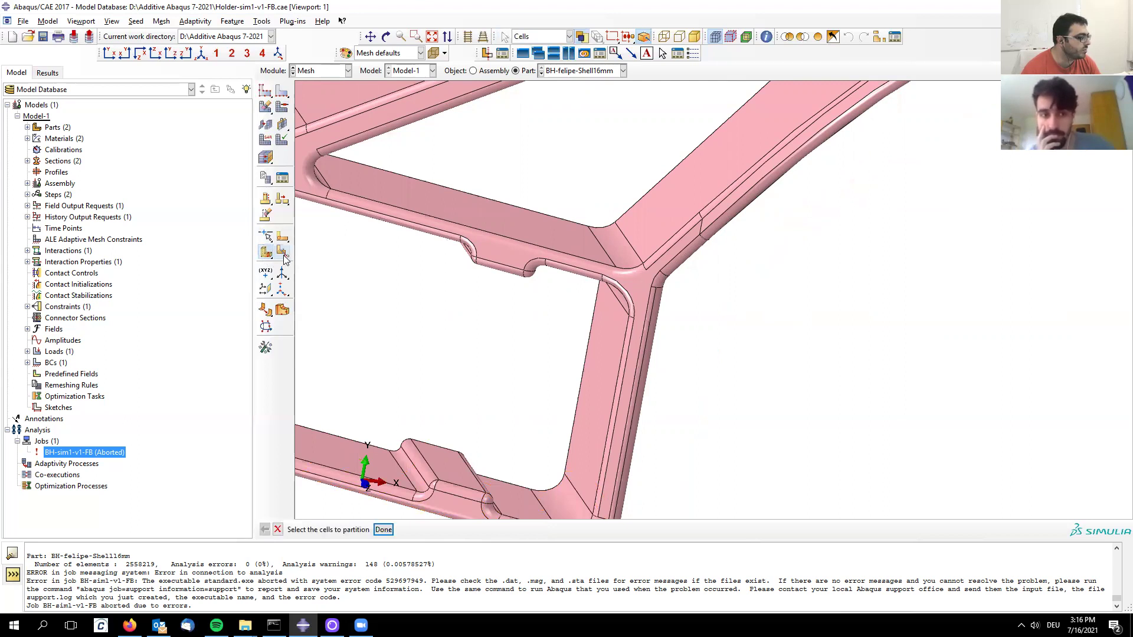
{"action": "left_click", "coordinate": [606, 368]}
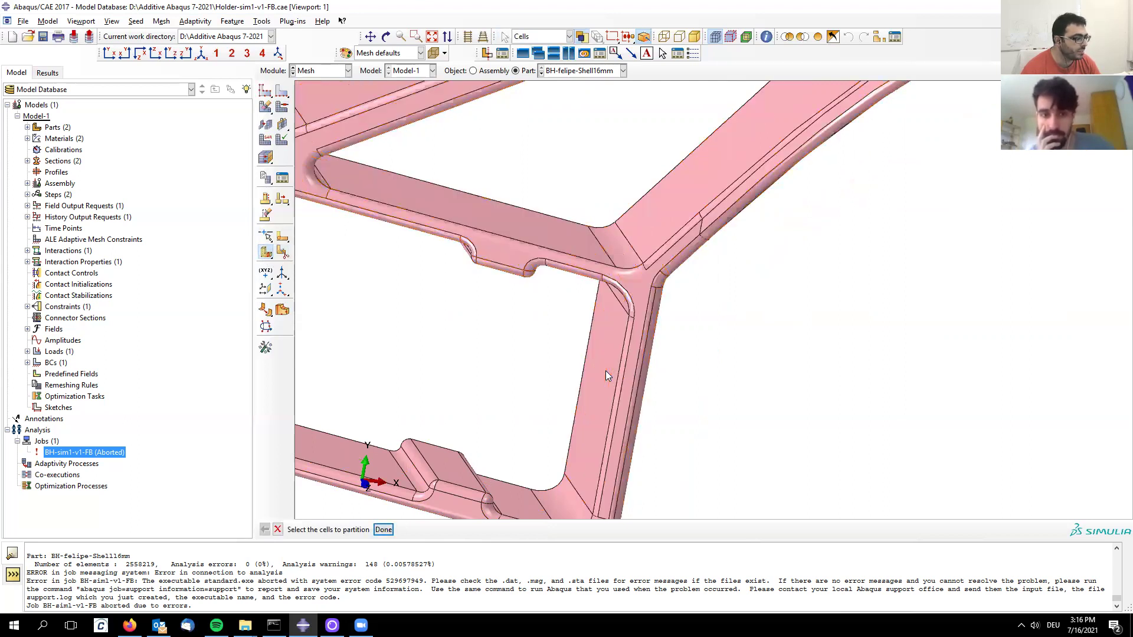
{"action": "left_click_drag", "start_coordinate": [606, 361], "coordinate": [636, 403], "text": "ctrl+alt"}
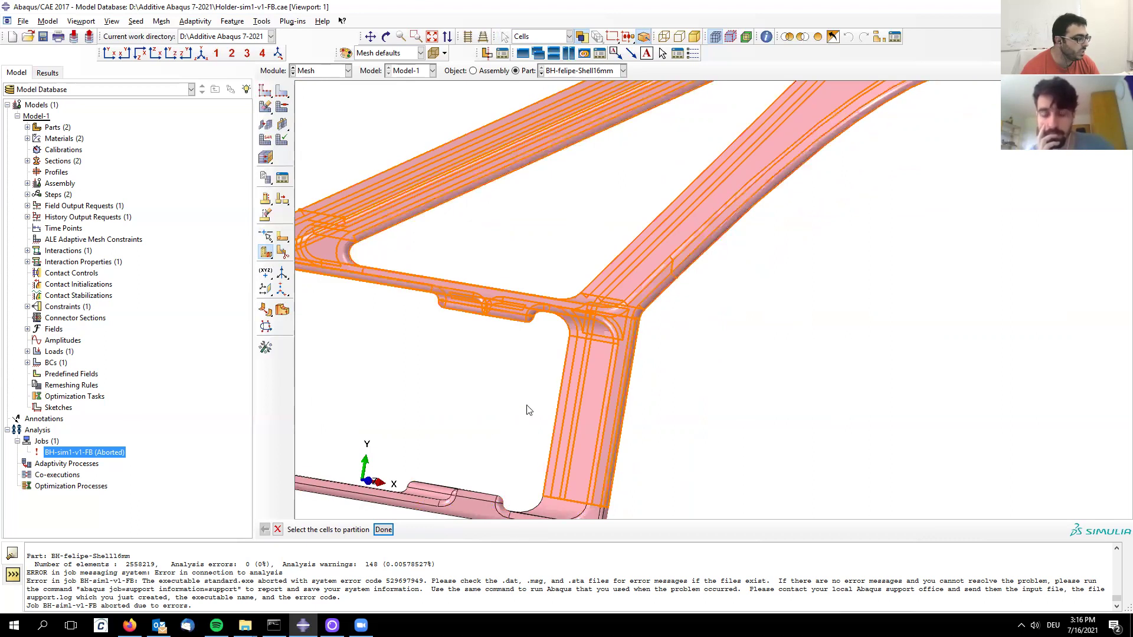
{"action": "left_click", "coordinate": [384, 529]}
- Partition them with a point-and-normal plane through the strut corner vertex, normal to the strut edge
{"action": "left_click", "coordinate": [439, 530]}
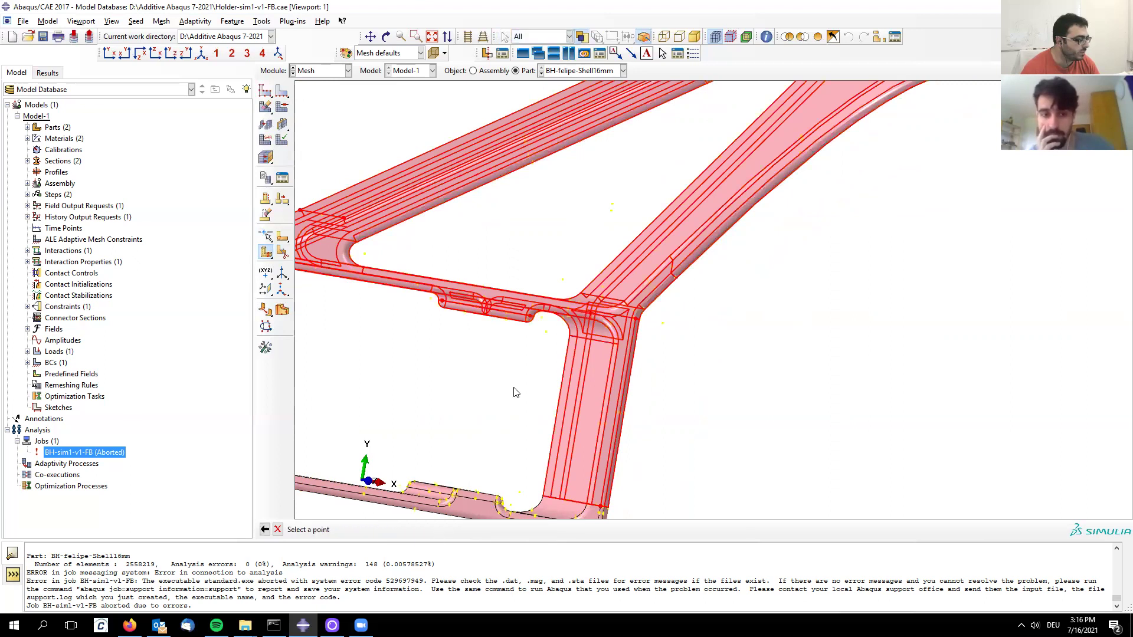
{"action": "scroll", "coordinate": [665, 330], "scroll_direction": "up", "scroll_amount": 5}
{"action": "scroll", "coordinate": [666, 327], "scroll_direction": "up", "scroll_amount": 1}
{"action": "left_click", "coordinate": [670, 325]}
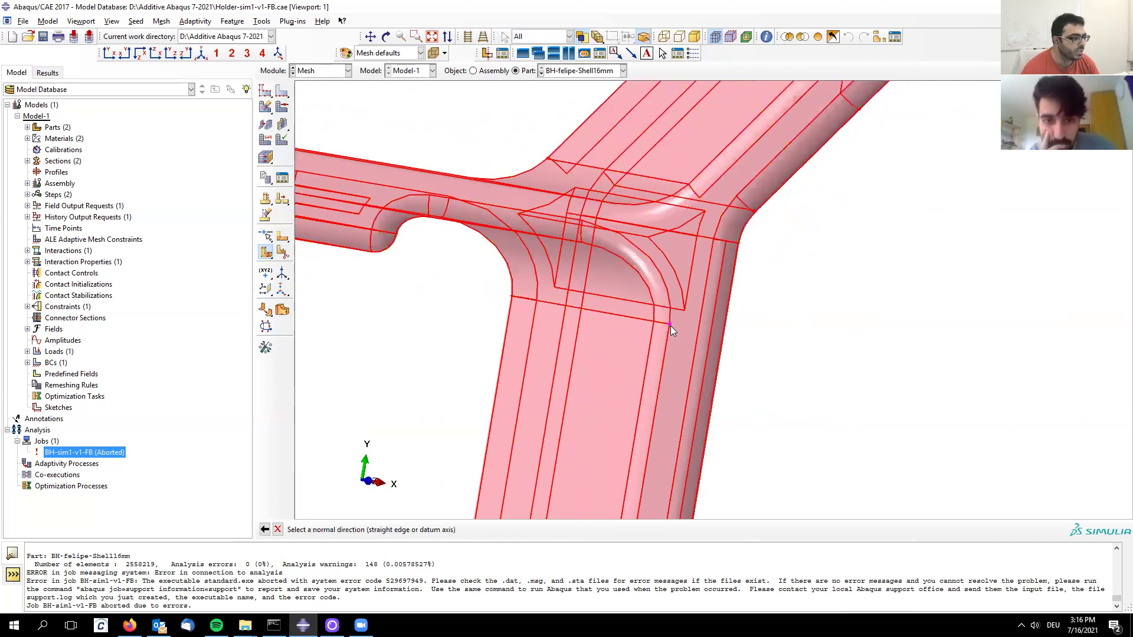
{"action": "left_click", "coordinate": [669, 337]}
{"action": "scroll", "coordinate": [658, 348], "scroll_direction": "down", "scroll_amount": 3}
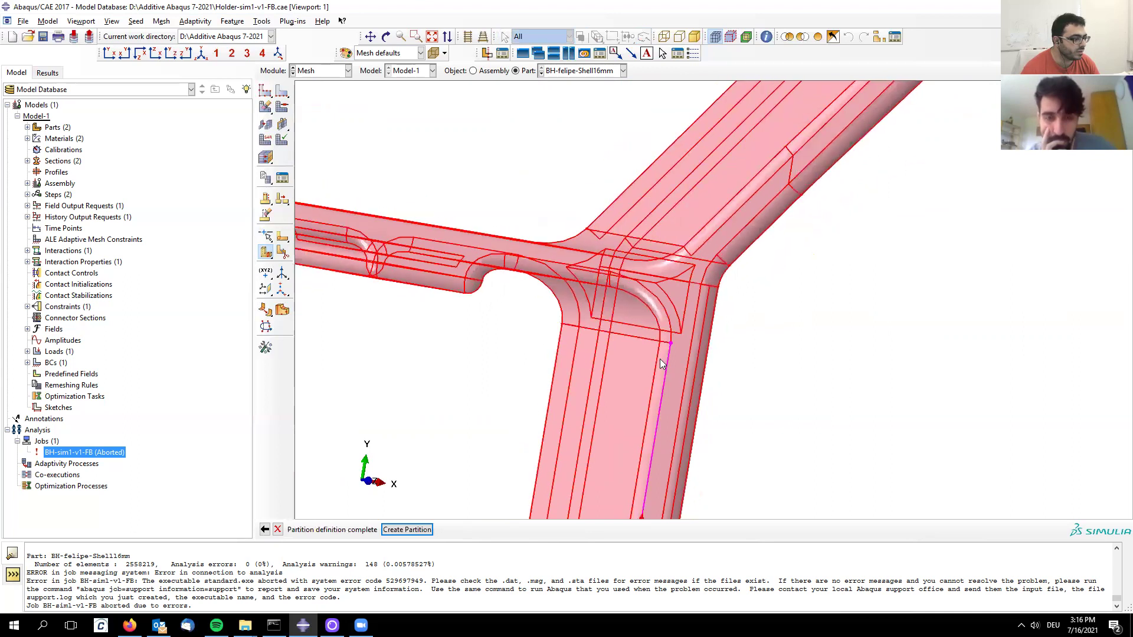
{"action": "scroll", "coordinate": [643, 349], "scroll_direction": "down", "scroll_amount": 1}
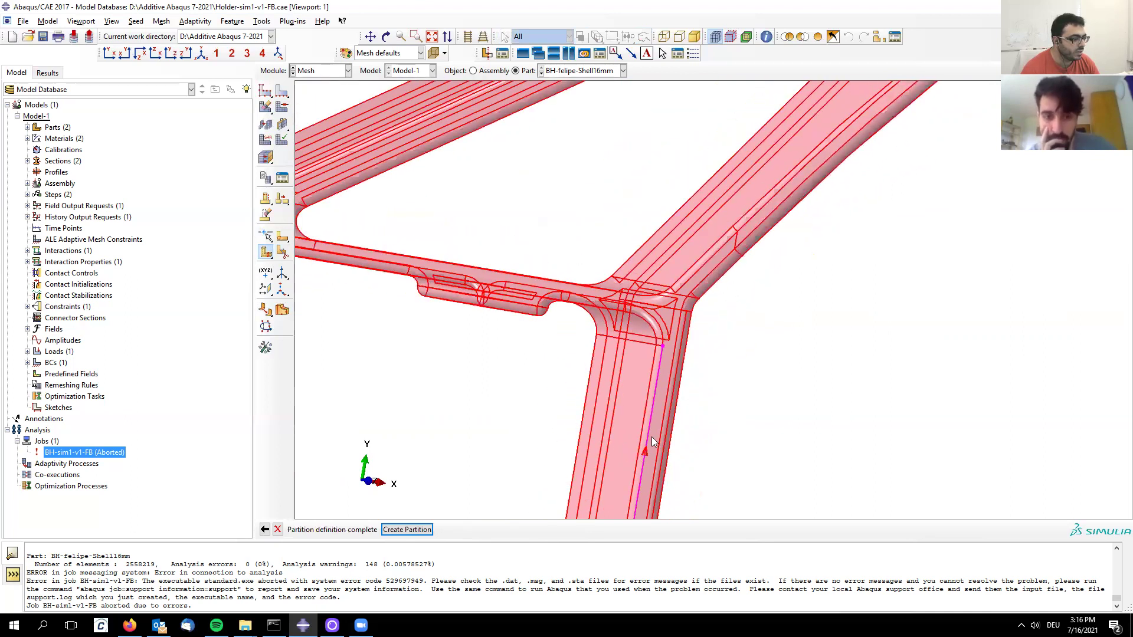
{"action": "left_click", "coordinate": [407, 529]}
{"action": "scroll", "coordinate": [494, 401], "scroll_direction": "down", "scroll_amount": 5}
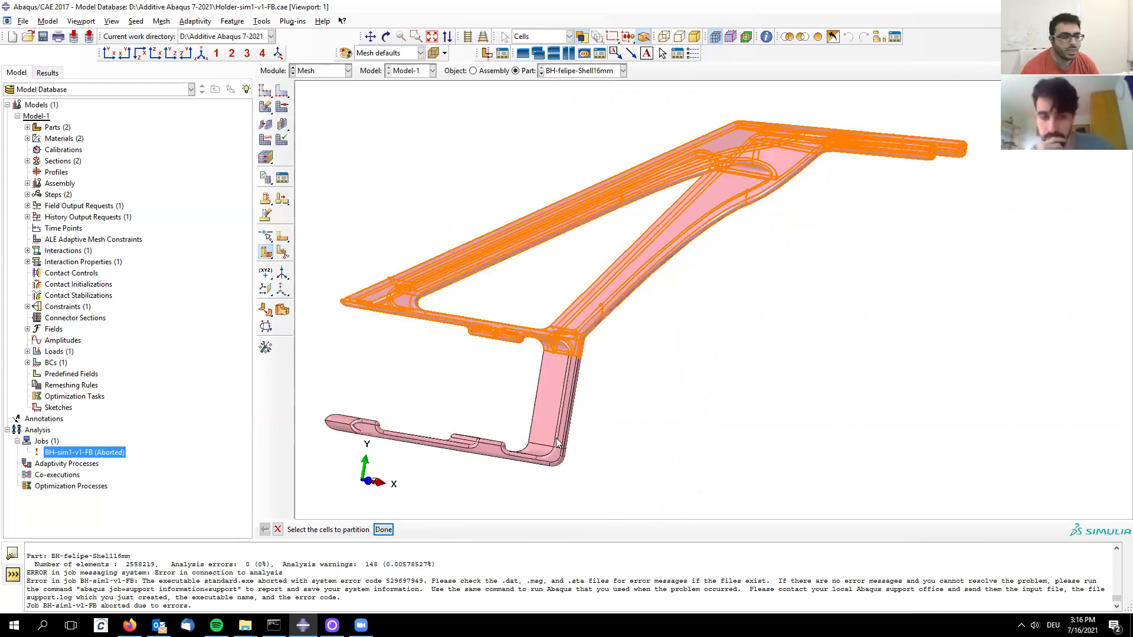
{"action": "scroll", "coordinate": [555, 413], "scroll_direction": "up", "scroll_amount": 4}
{"action": "scroll", "coordinate": [554, 414], "scroll_direction": "up", "scroll_amount": 1}
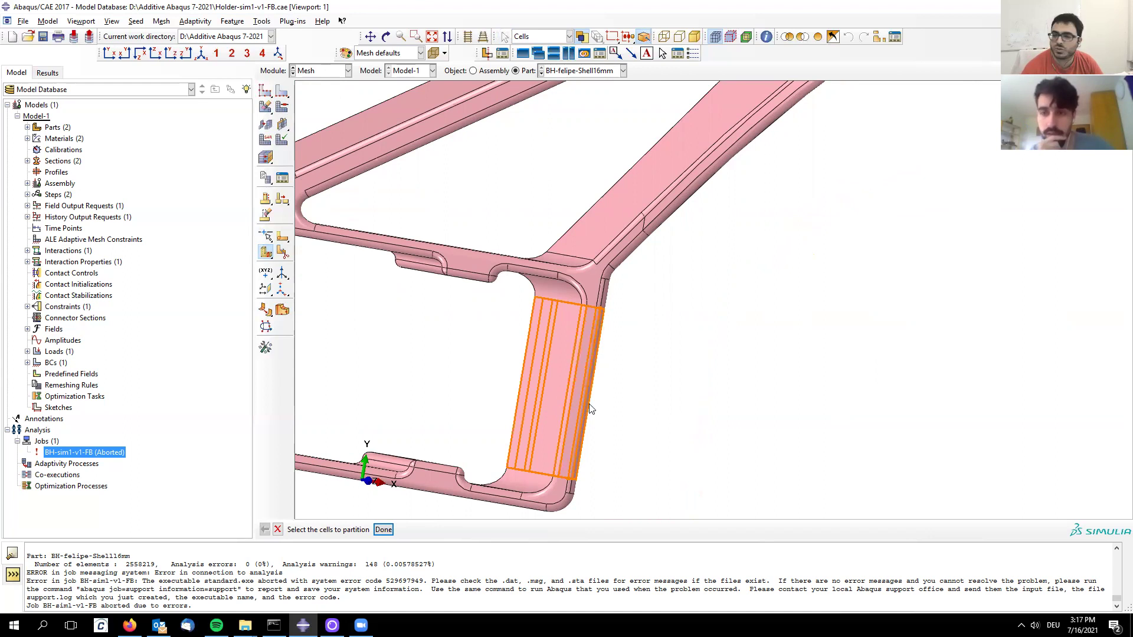
{"action": "scroll", "coordinate": [576, 422], "scroll_direction": "down", "scroll_amount": 5}
{"action": "left_click_drag", "start_coordinate": [593, 431], "coordinate": [615, 367], "text": "ctrl+alt"}
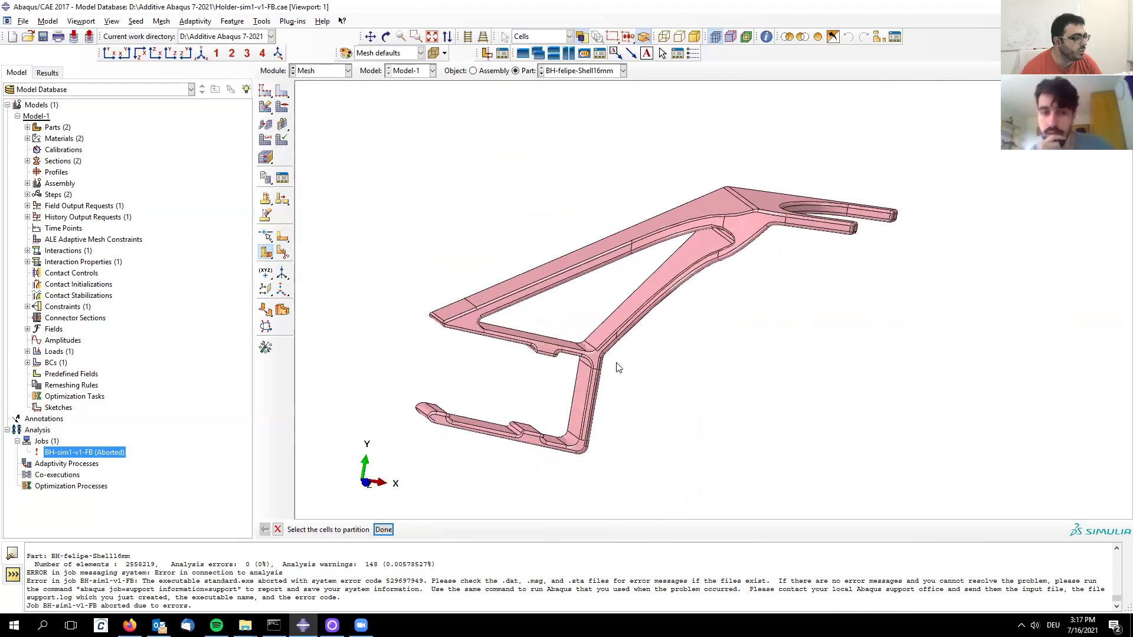
{"action": "scroll", "coordinate": [610, 317], "scroll_direction": "up", "scroll_amount": 5}
{"action": "left_click_drag", "start_coordinate": [614, 311], "coordinate": [561, 271], "text": "ctrl+alt"}
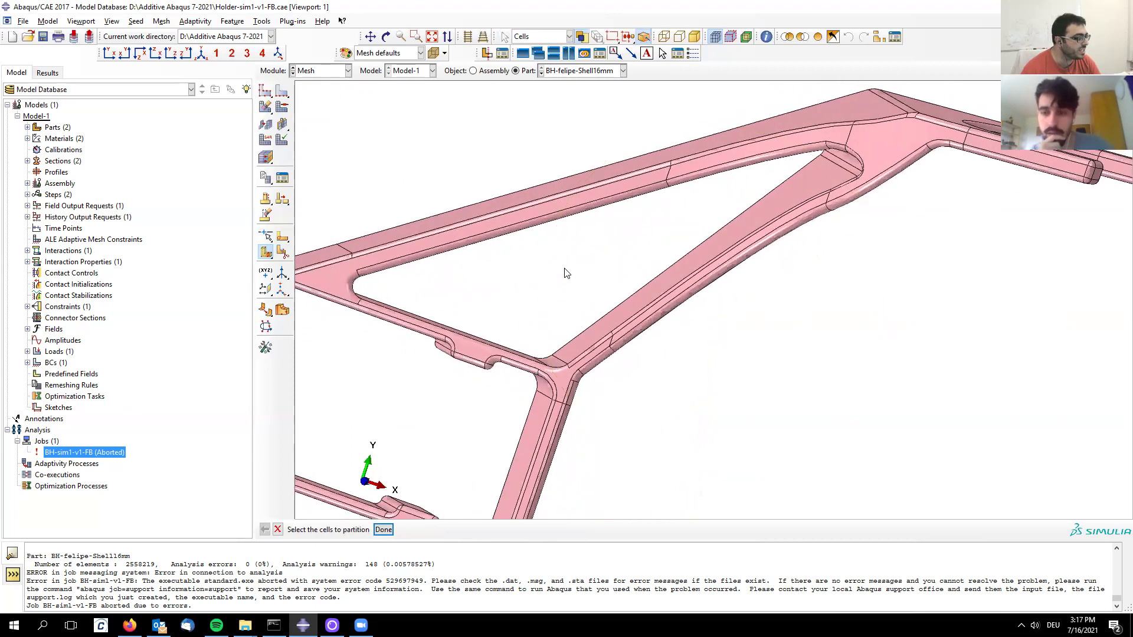
{"action": "left_click_drag", "start_coordinate": [607, 240], "coordinate": [620, 325], "text": "ctrl+alt"}
{"action": "left_click_drag", "start_coordinate": [938, 381], "coordinate": [784, 378], "text": "ctrl+alt"}
{"action": "scroll", "coordinate": [652, 304], "scroll_direction": "up", "scroll_amount": 5}
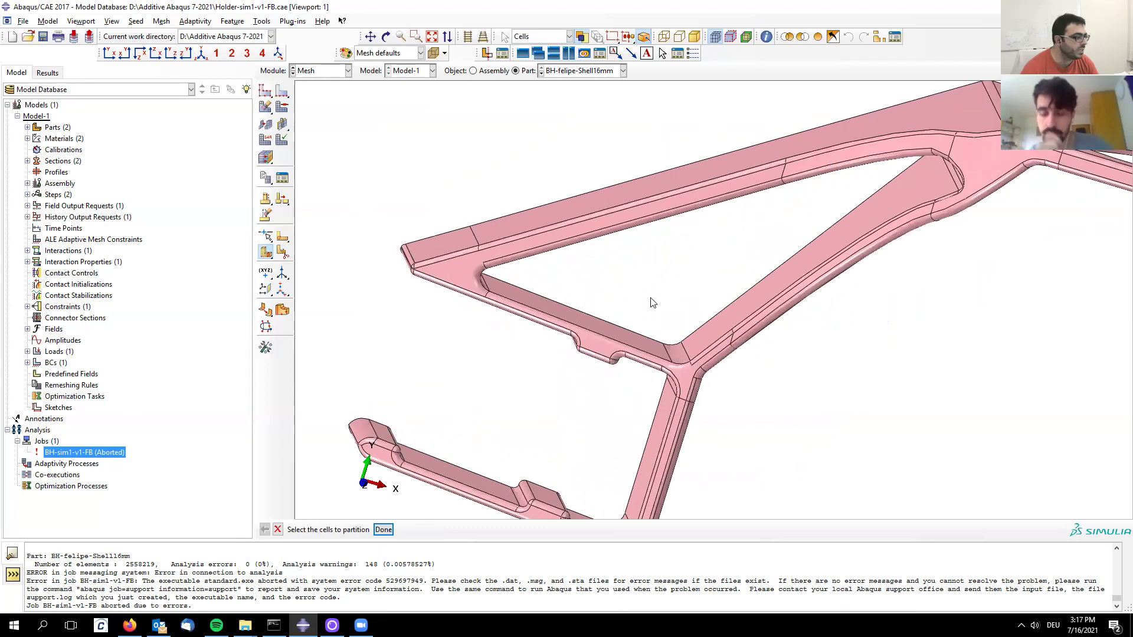
{"action": "scroll", "coordinate": [480, 272], "scroll_direction": "up", "scroll_amount": 3}
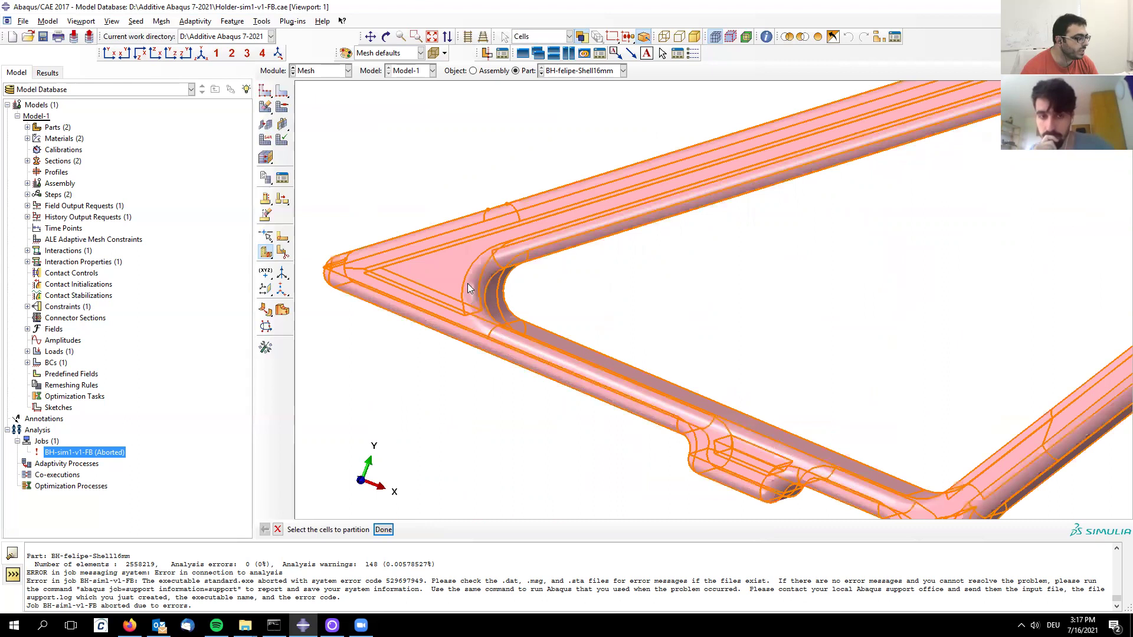
- Cut the selected cells with a point-and-normal plane normal to the tube edge
{"action": "left_click", "coordinate": [469, 285]}
{"action": "left_click", "coordinate": [384, 529]}
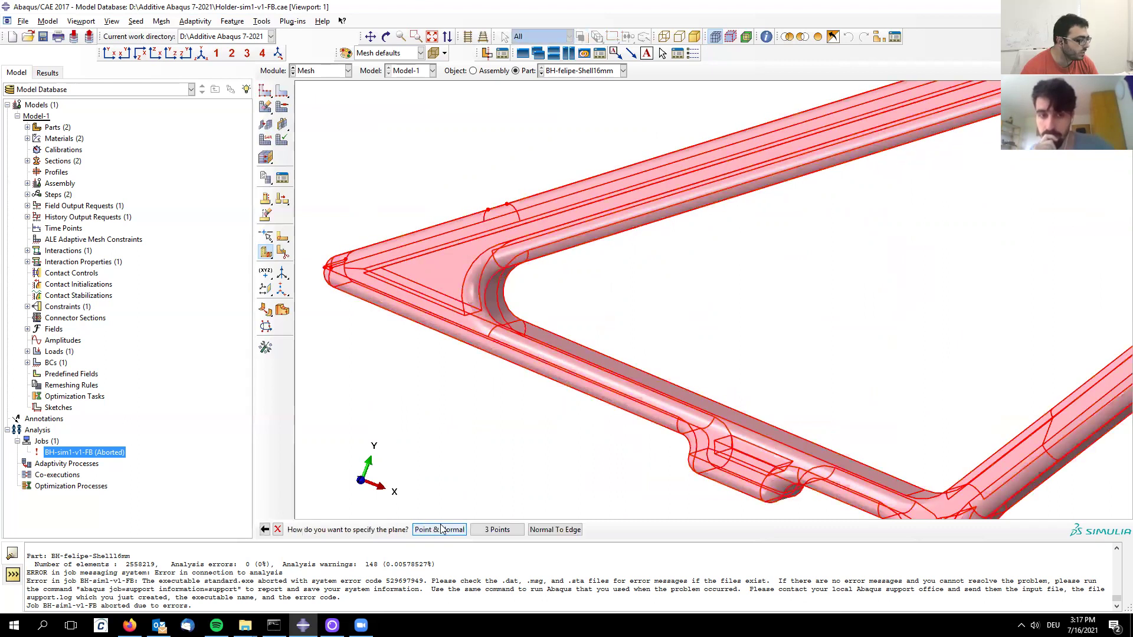
{"action": "left_click", "coordinate": [442, 530]}
{"action": "scroll", "coordinate": [491, 340], "scroll_direction": "up", "scroll_amount": 2}
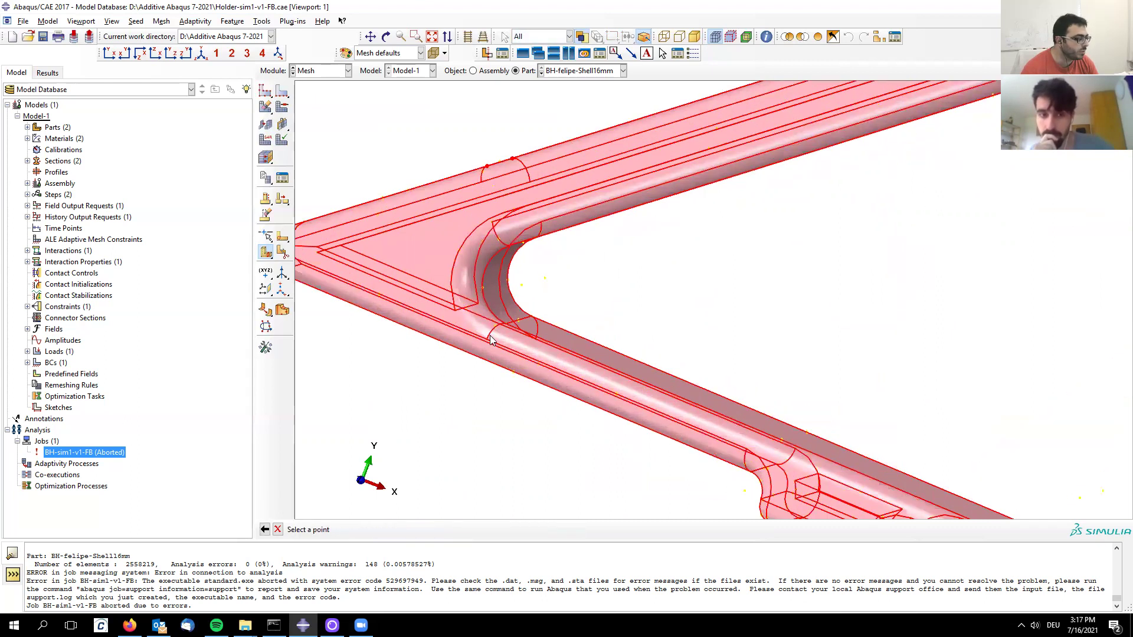
{"action": "scroll", "coordinate": [491, 339], "scroll_direction": "up", "scroll_amount": 1}
{"action": "left_click", "coordinate": [487, 347]}
{"action": "left_click", "coordinate": [484, 385]}
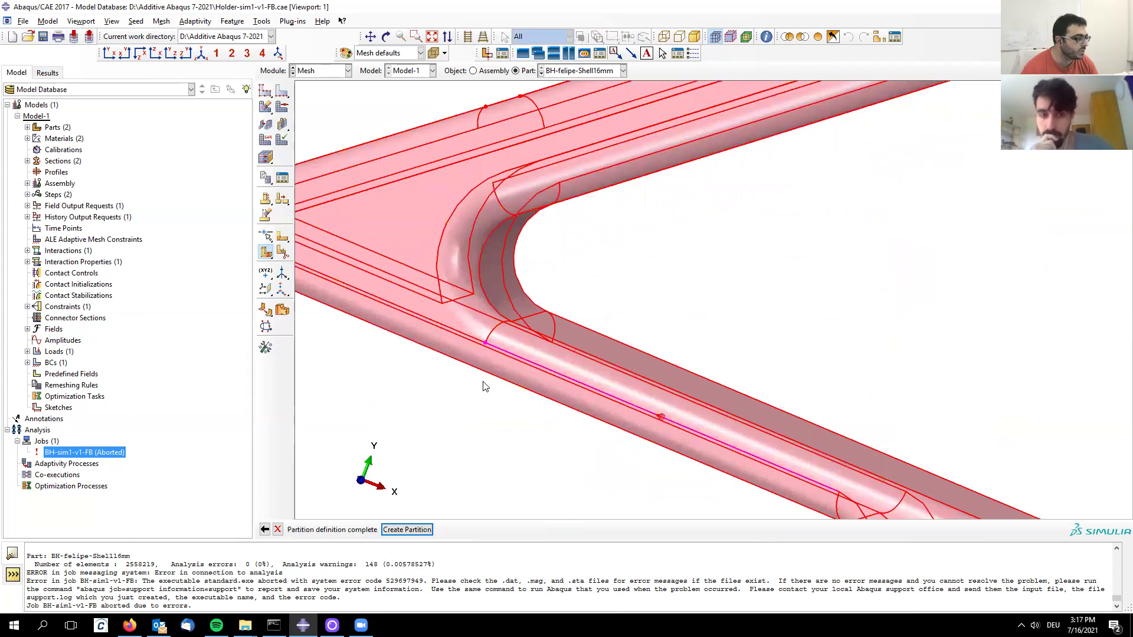
{"action": "key", "text": "Return"}
{"action": "scroll", "coordinate": [491, 393], "scroll_direction": "down", "scroll_amount": 3}
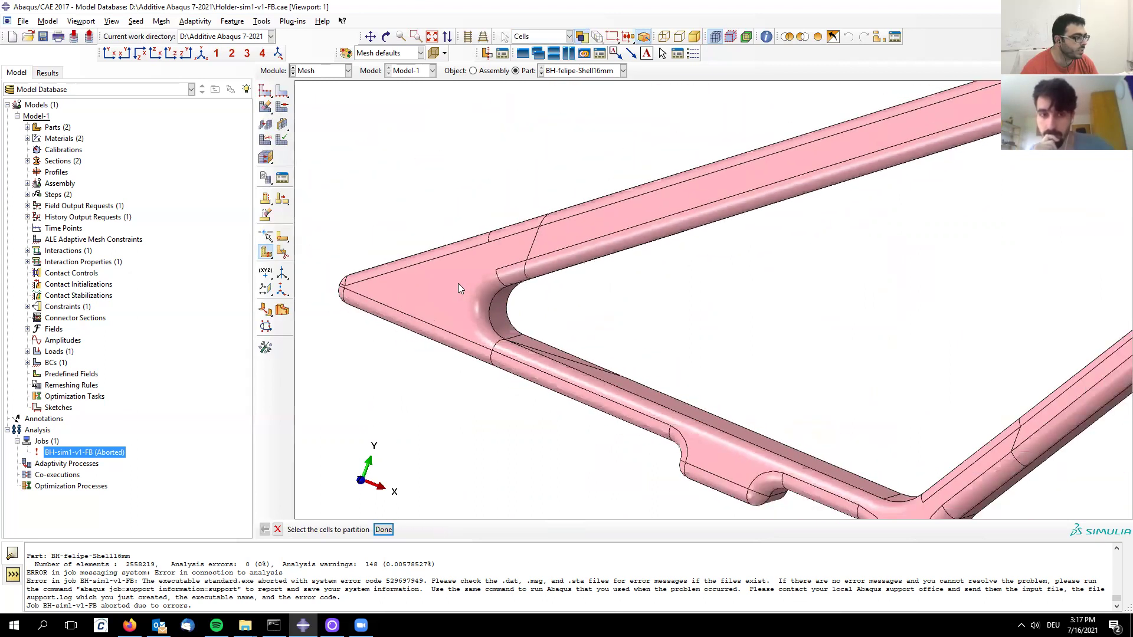
- Orbit to the beam's upper inner corner and select the cells there for a second cut
{"action": "left_click", "coordinate": [458, 284]}
{"action": "left_click_drag", "start_coordinate": [461, 283], "coordinate": [417, 362], "text": "ctrl+alt"}
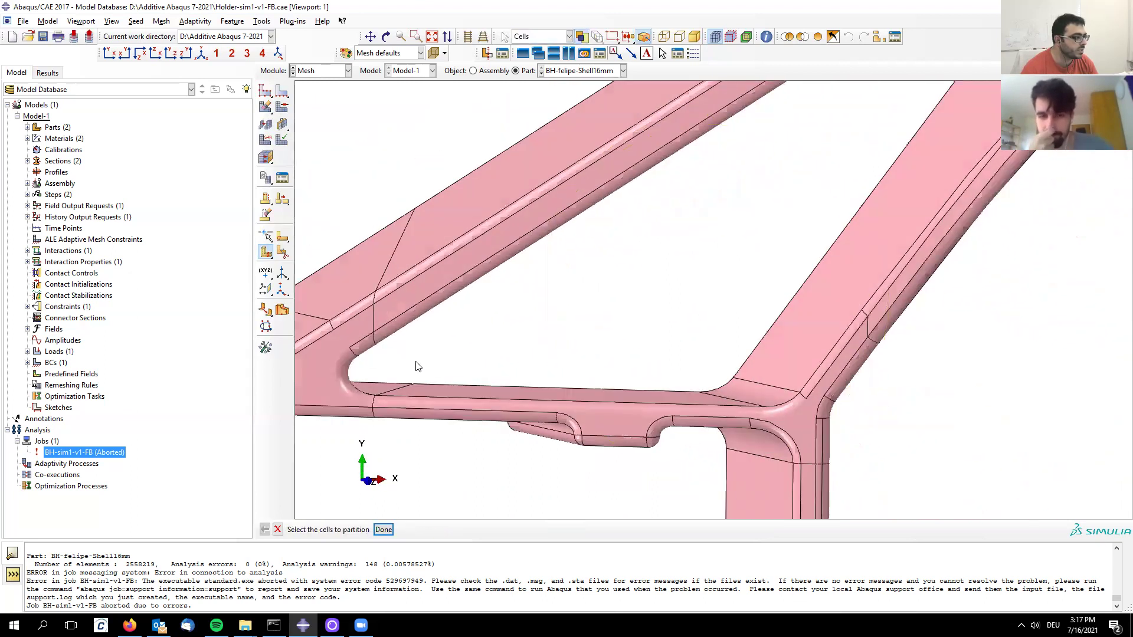
{"action": "scroll", "coordinate": [345, 346], "scroll_direction": "down", "scroll_amount": 2}
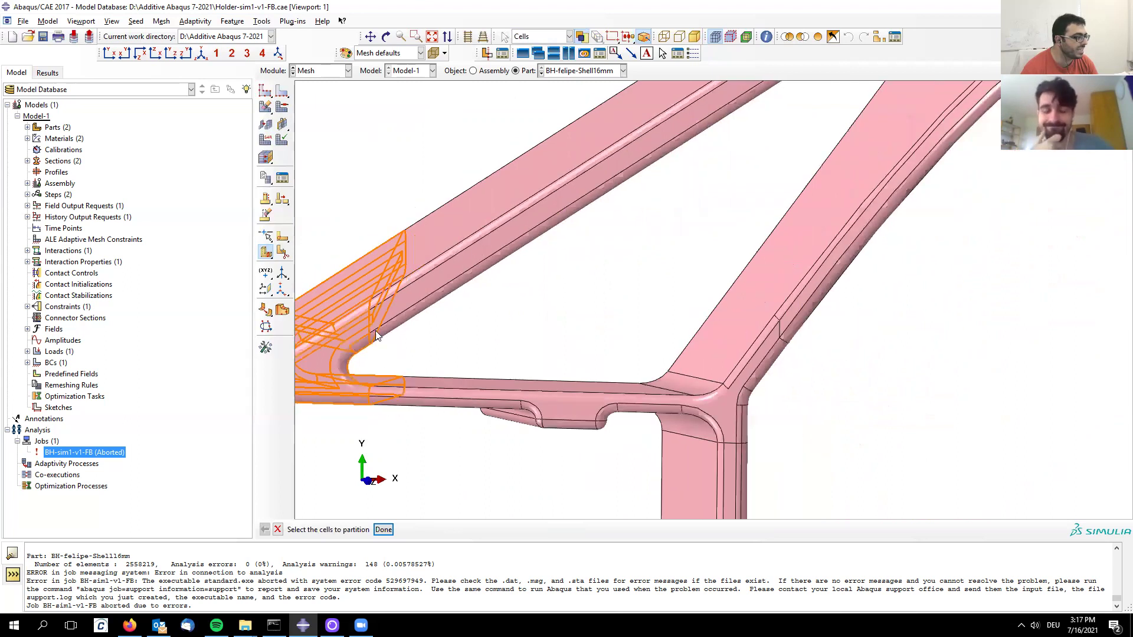
{"action": "scroll", "coordinate": [525, 188], "scroll_direction": "down", "scroll_amount": 2}
{"action": "scroll", "coordinate": [536, 209], "scroll_direction": "down", "scroll_amount": 4}
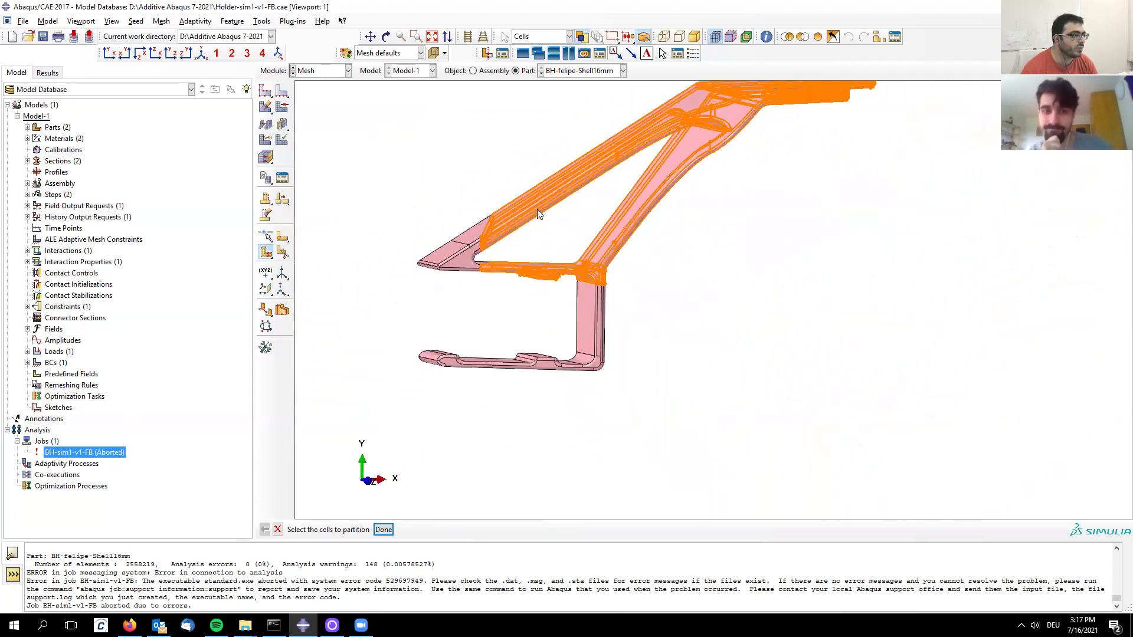
{"action": "scroll", "coordinate": [635, 141], "scroll_direction": "up", "scroll_amount": 4}
{"action": "scroll", "coordinate": [655, 214], "scroll_direction": "up", "scroll_amount": 2}
{"action": "left_click_drag", "start_coordinate": [655, 214], "coordinate": [782, 313], "text": "ctrl+alt"}
{"action": "scroll", "coordinate": [661, 221], "scroll_direction": "up", "scroll_amount": 2}
{"action": "left_click_drag", "start_coordinate": [661, 227], "coordinate": [731, 345], "text": "ctrl+alt"}
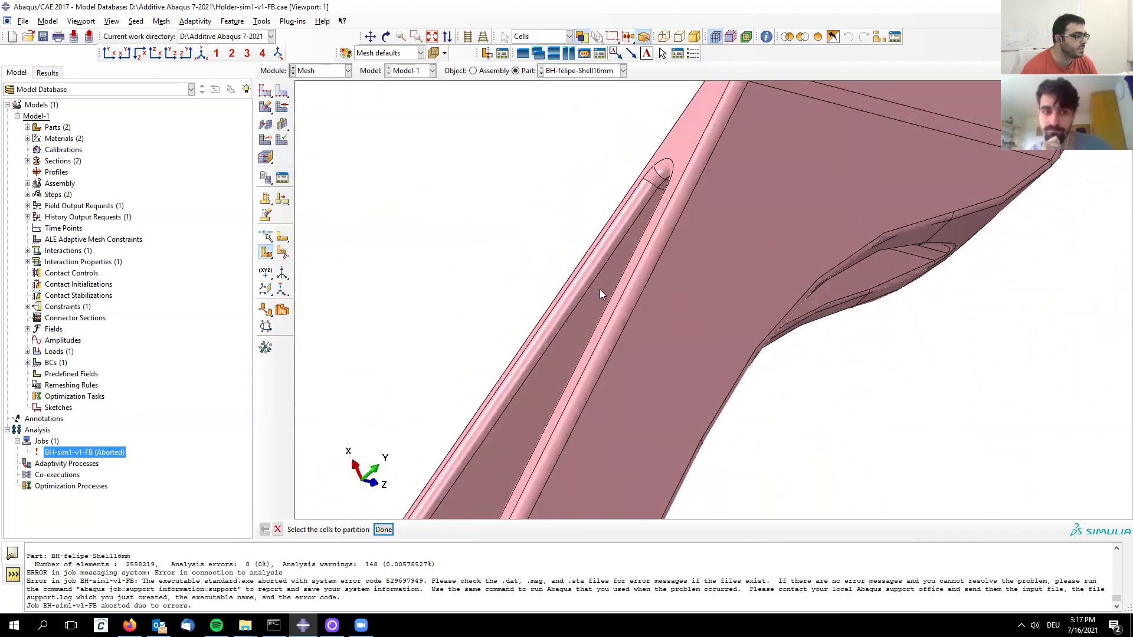
{"action": "left_click", "coordinate": [586, 274]}
{"action": "middle_click", "coordinate": [519, 226]}
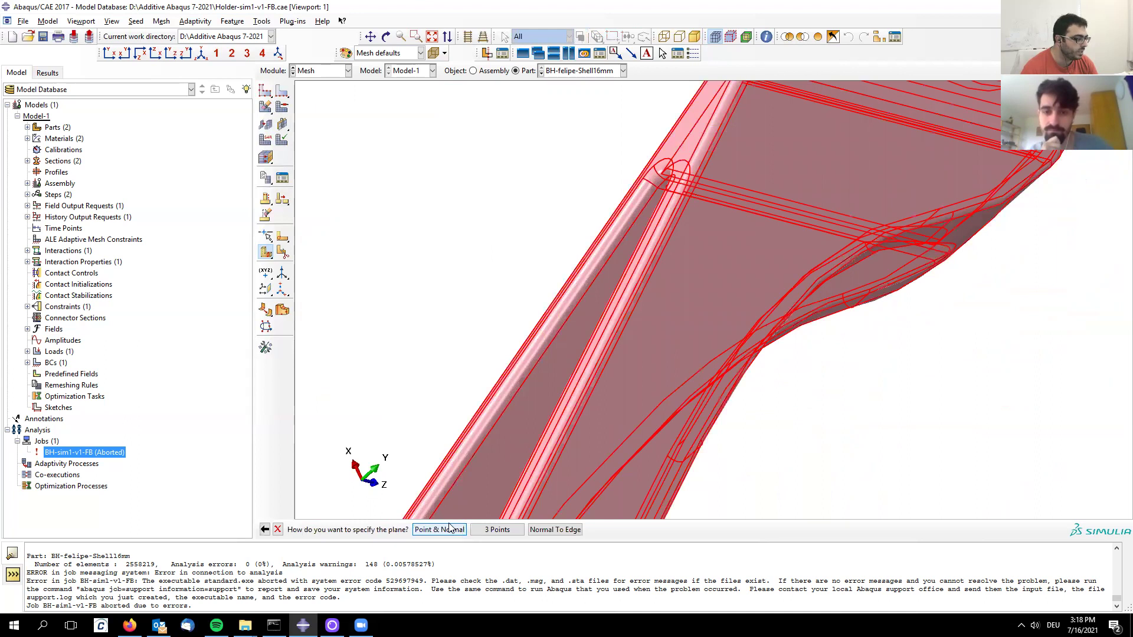
- Cut those cells with a second plane through the picked point, normal to the tube edge
{"action": "left_click", "coordinate": [440, 529]}
{"action": "scroll", "coordinate": [689, 210], "scroll_direction": "up", "scroll_amount": 2}
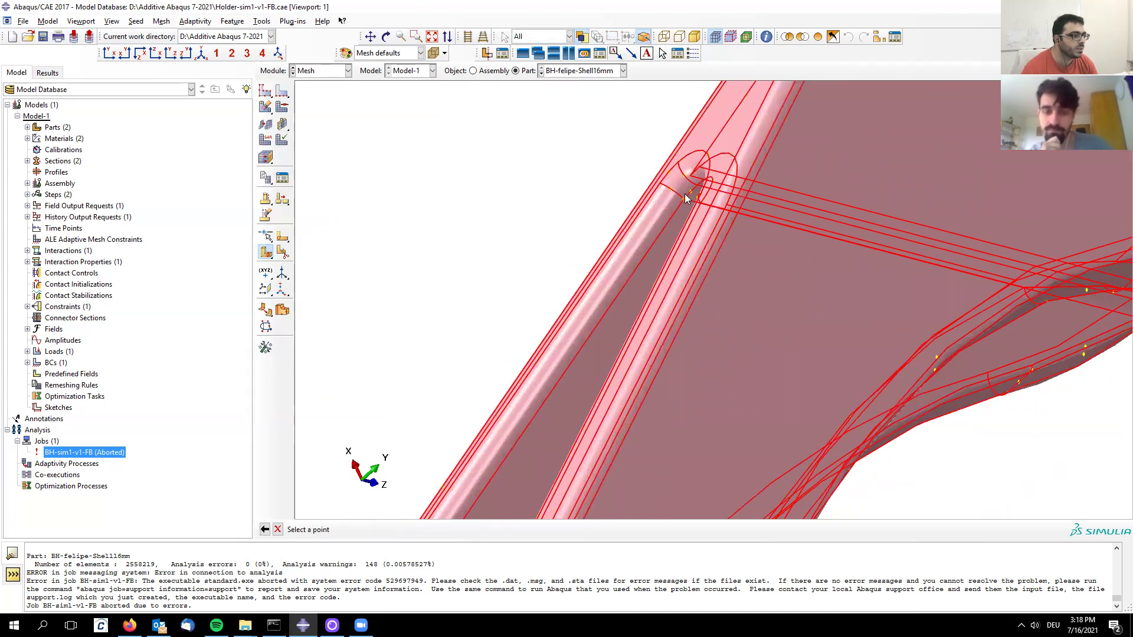
{"action": "scroll", "coordinate": [686, 199], "scroll_direction": "down", "scroll_amount": 3}
{"action": "scroll", "coordinate": [556, 362], "scroll_direction": "up", "scroll_amount": 3}
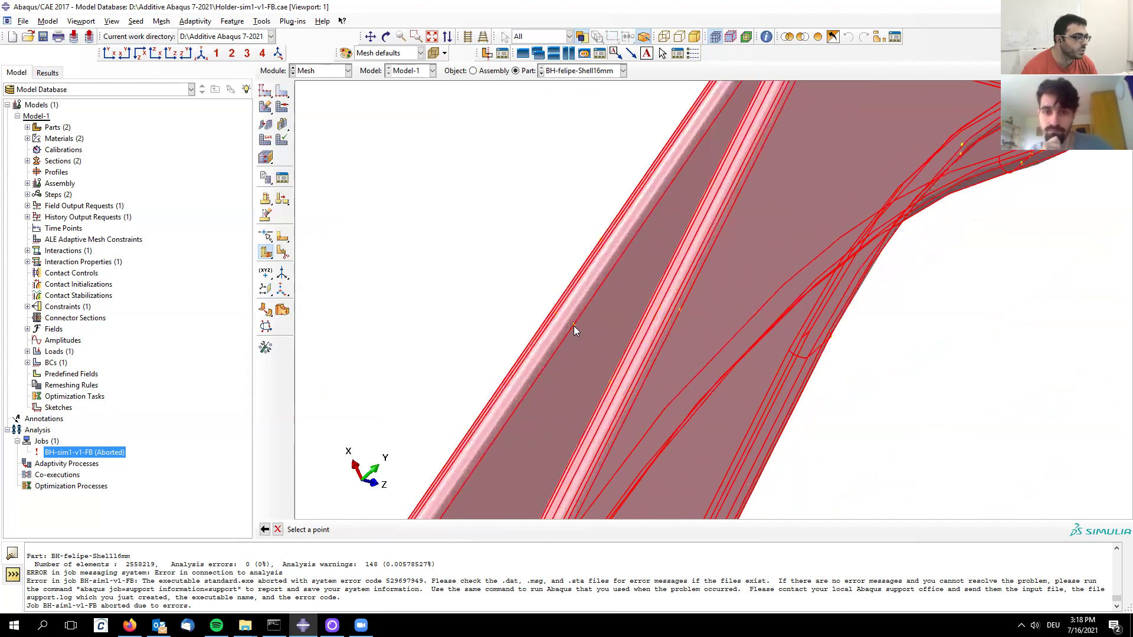
{"action": "left_click", "coordinate": [572, 328]}
{"action": "left_click", "coordinate": [568, 334]}
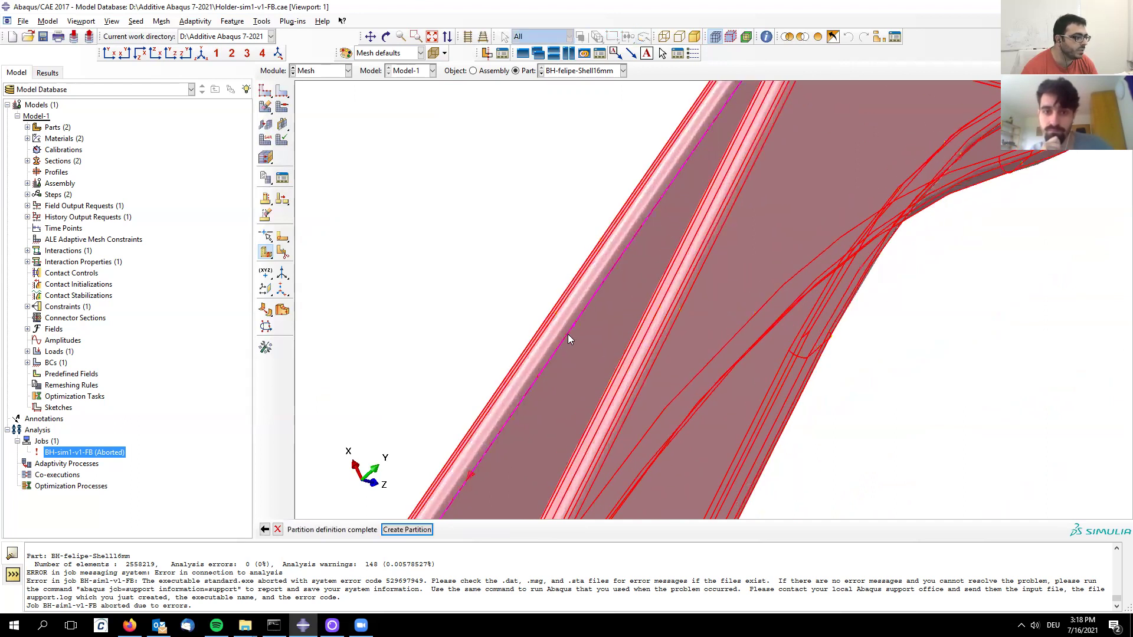
{"action": "middle_click", "coordinate": [495, 304]}
{"action": "scroll", "coordinate": [493, 295], "scroll_direction": "down", "scroll_amount": 3}
- Rotate to check the partitioned upper beam and finish the cell partitioning
{"action": "left_click_drag", "start_coordinate": [716, 309], "coordinate": [559, 258], "text": "ctrl+alt"}
{"action": "scroll", "coordinate": [550, 330], "scroll_direction": "down", "scroll_amount": 3}
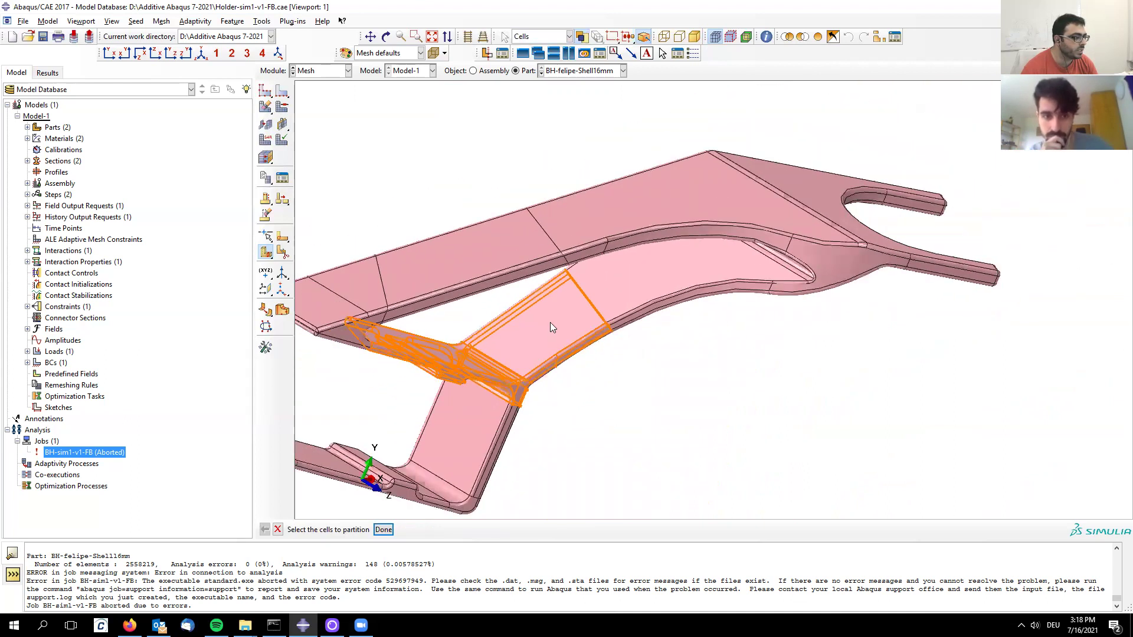
{"action": "scroll", "coordinate": [463, 274], "scroll_direction": "up", "scroll_amount": 3}
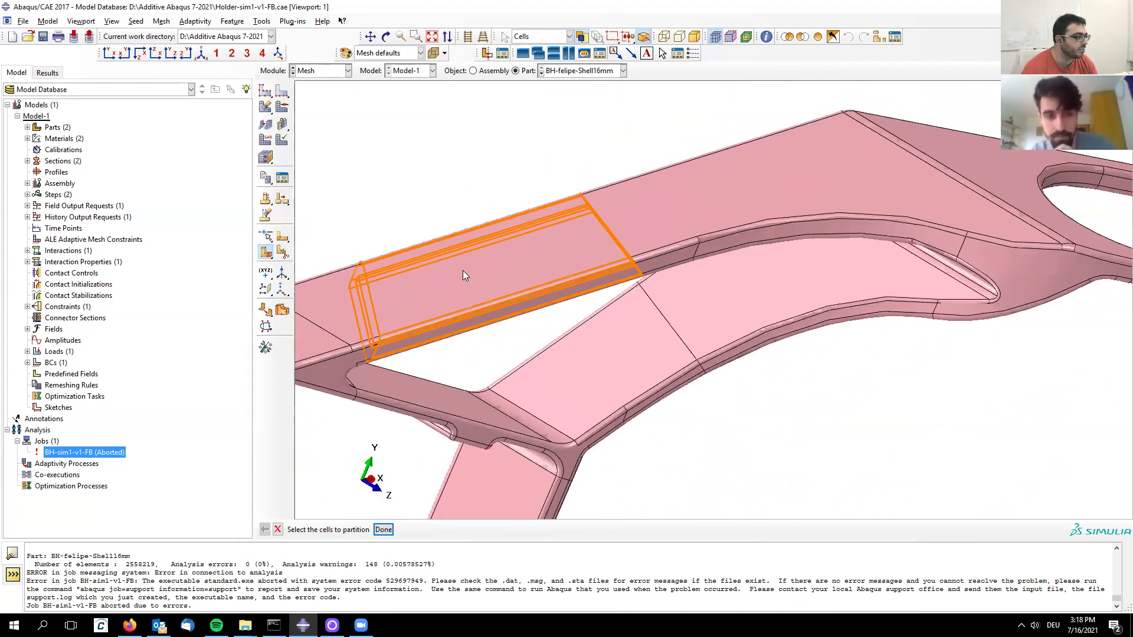
{"action": "scroll", "coordinate": [472, 280], "scroll_direction": "down", "scroll_amount": 5}
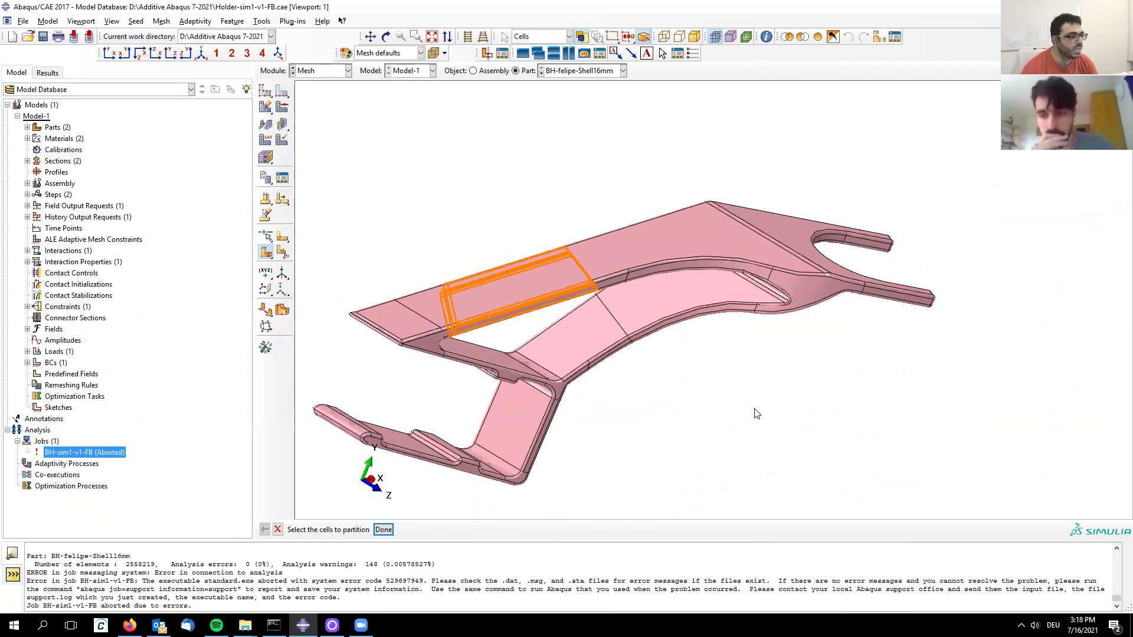
{"action": "left_click_drag", "start_coordinate": [798, 408], "coordinate": [665, 387], "text": "ctrl+alt"}
{"action": "scroll", "coordinate": [558, 383], "scroll_direction": "up", "scroll_amount": 2}
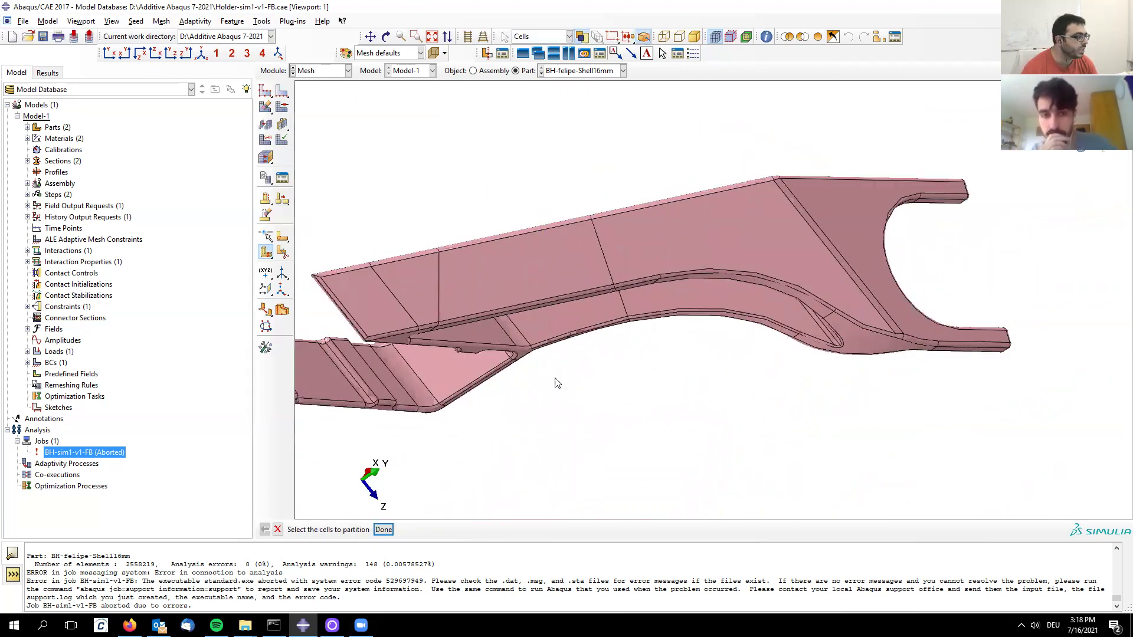
{"action": "left_click", "coordinate": [385, 530]}
{"action": "scroll", "coordinate": [565, 406], "scroll_direction": "up", "scroll_amount": 1}
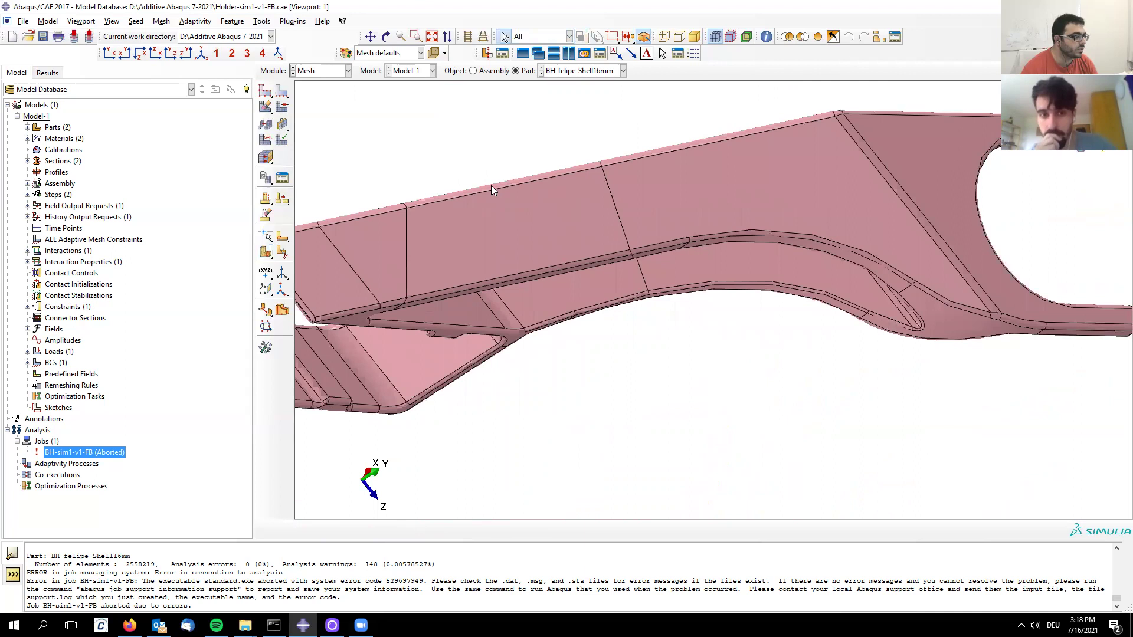
{"action": "scroll", "coordinate": [527, 223], "scroll_direction": "down", "scroll_amount": 2}
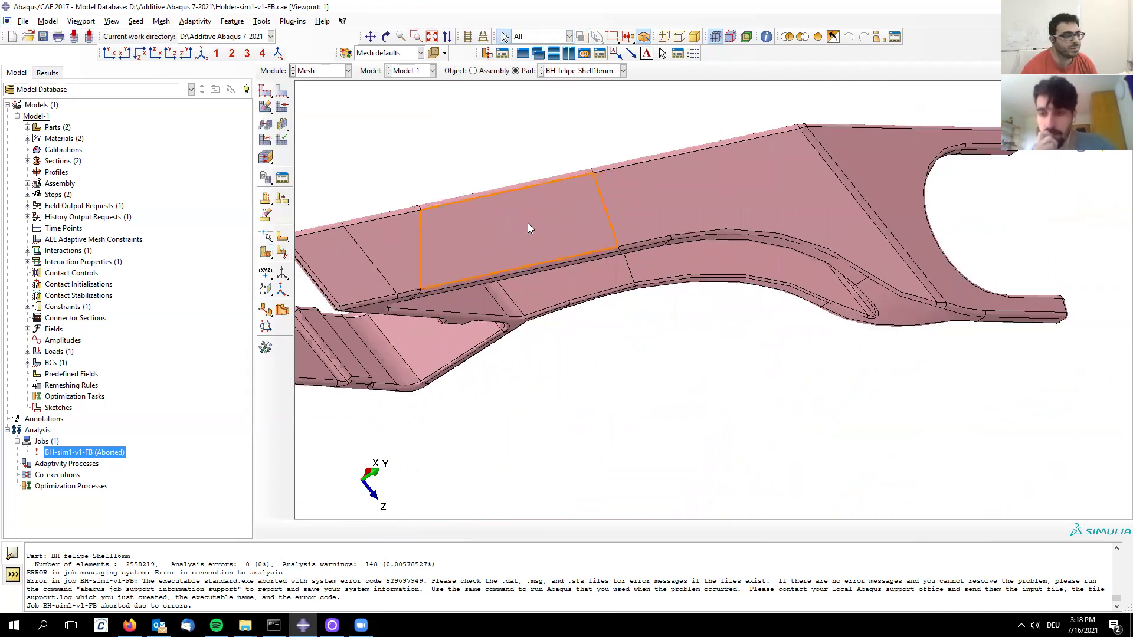
{"action": "scroll", "coordinate": [447, 217], "scroll_direction": "up", "scroll_amount": 1}
{"action": "scroll", "coordinate": [404, 188], "scroll_direction": "up", "scroll_amount": 1}
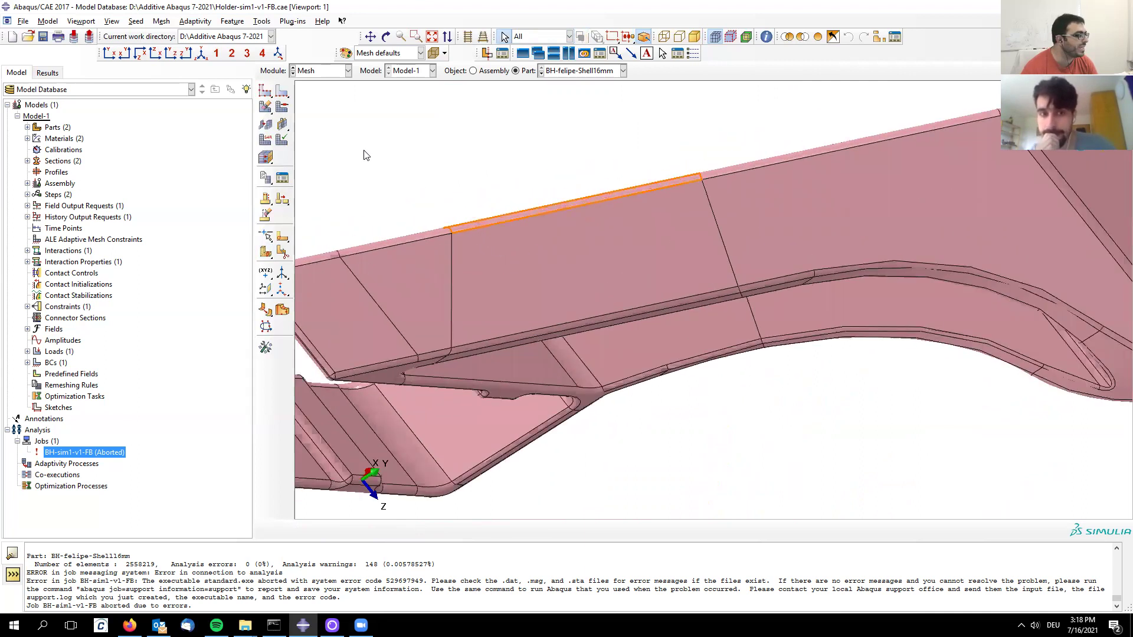
- Pick the two diagonal partition edges on the upper beam for local seeding
{"action": "left_click", "coordinate": [283, 93]}
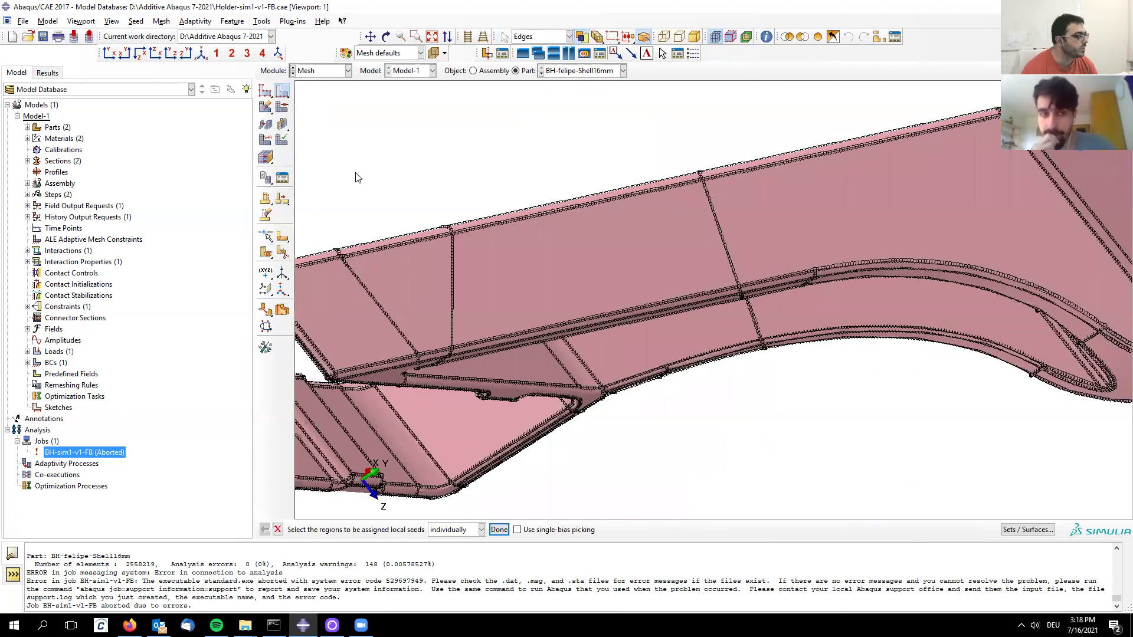
{"action": "scroll", "coordinate": [451, 268], "scroll_direction": "up", "scroll_amount": 2}
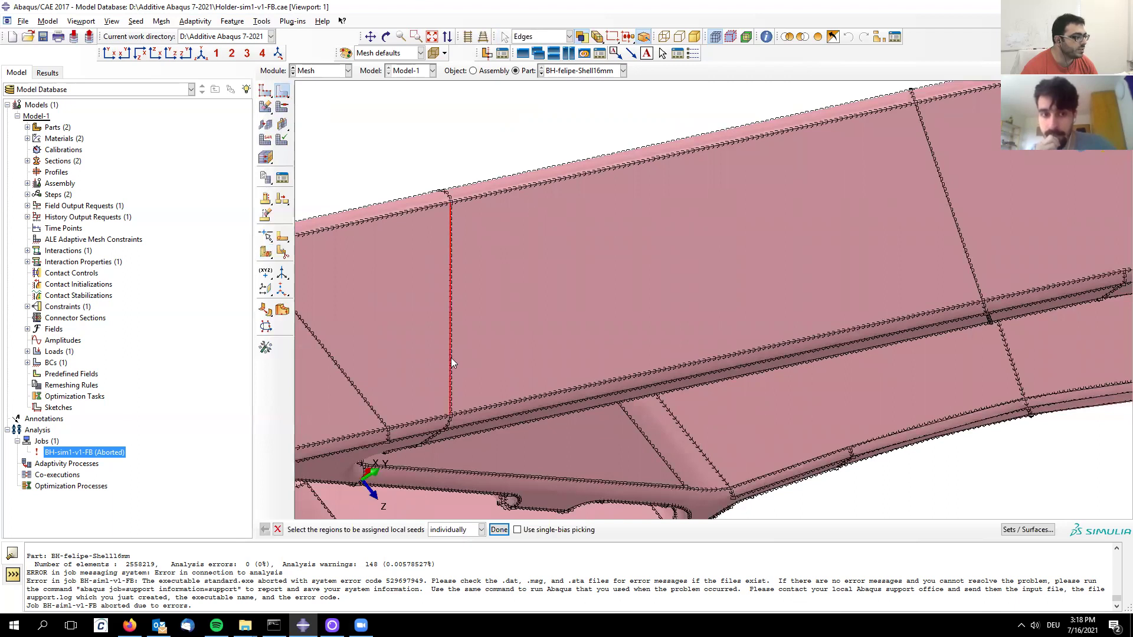
{"action": "left_click", "coordinate": [945, 190]}
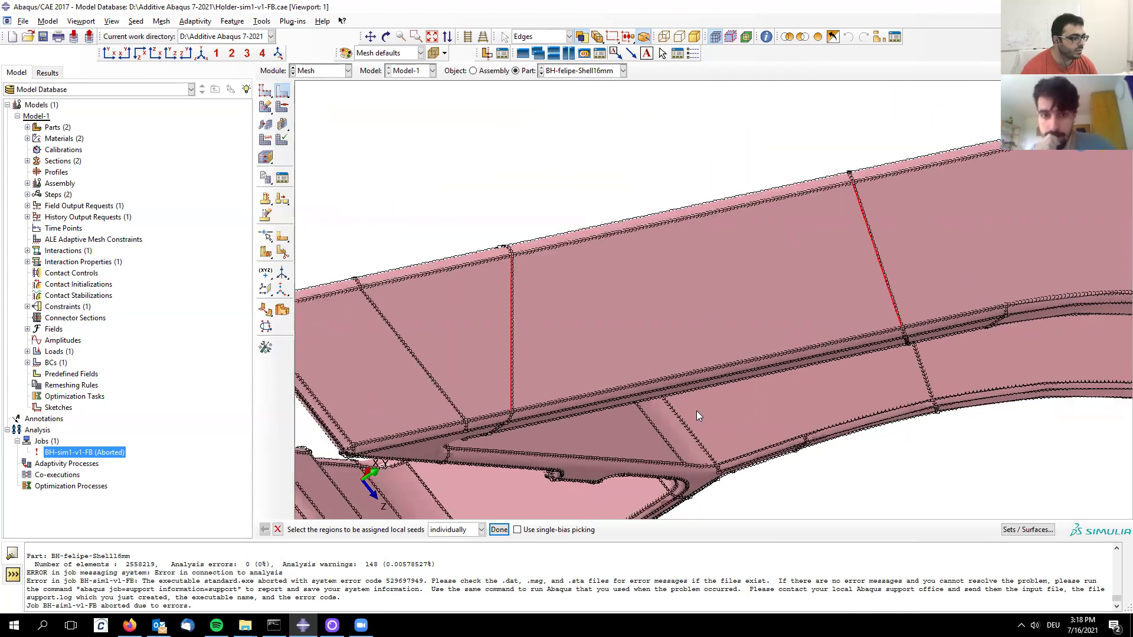
{"action": "left_click", "coordinate": [693, 435]}
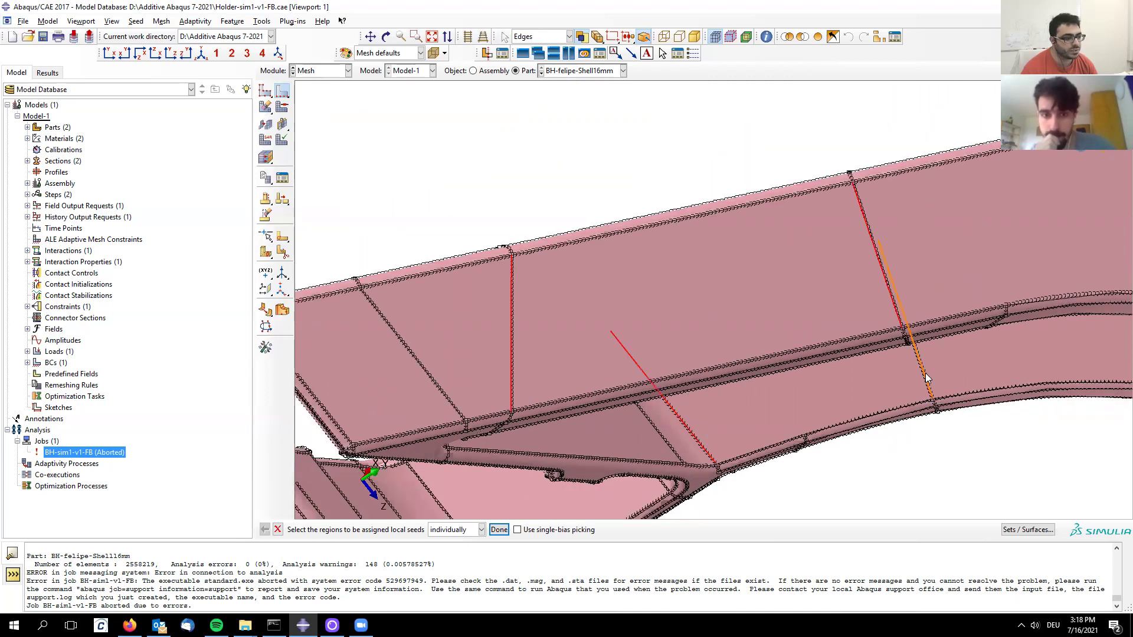
{"action": "left_click_drag", "start_coordinate": [852, 401], "coordinate": [581, 385], "text": "ctrl+alt"}
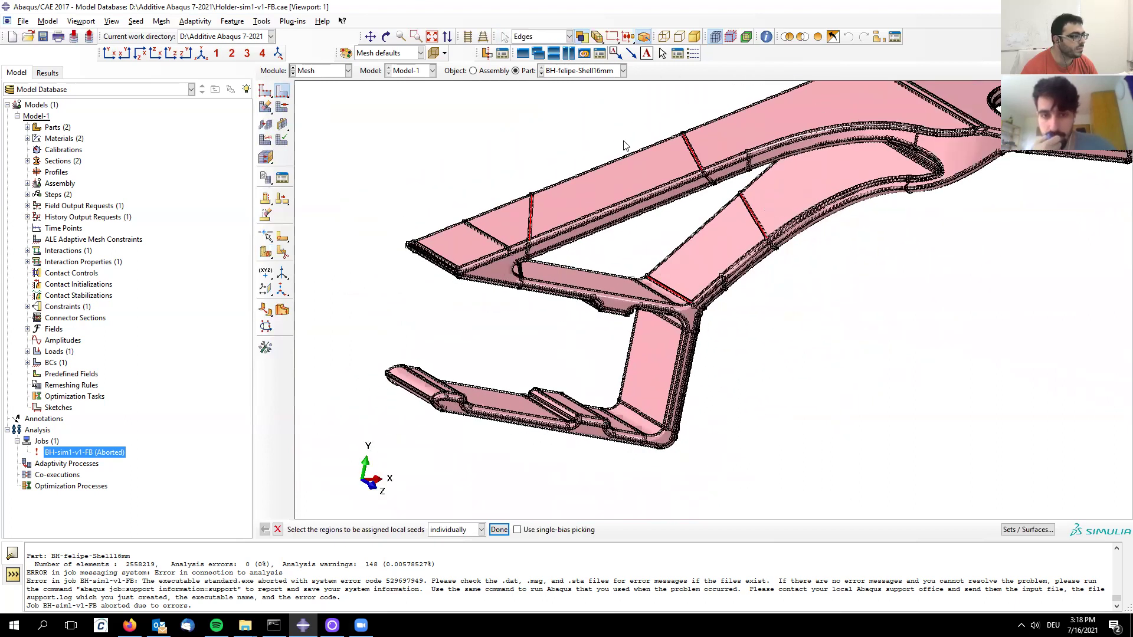
{"action": "middle_click", "coordinate": [662, 240]}
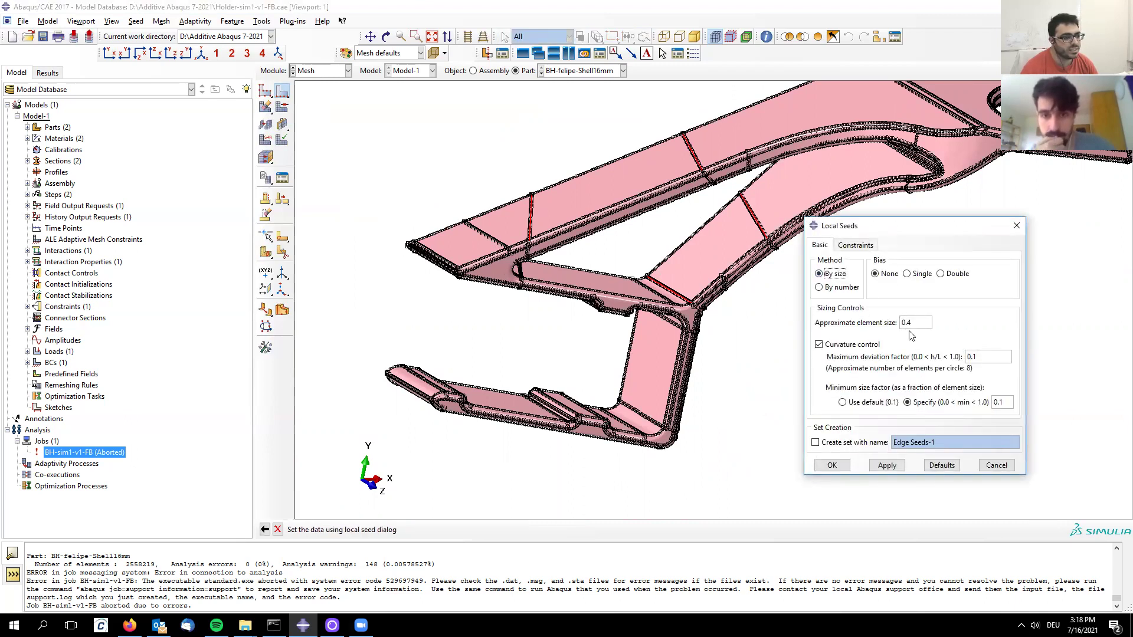
- Set the approximate element size to 0.8, apply it, and accept the seeds
{"action": "left_click", "coordinate": [916, 324]}
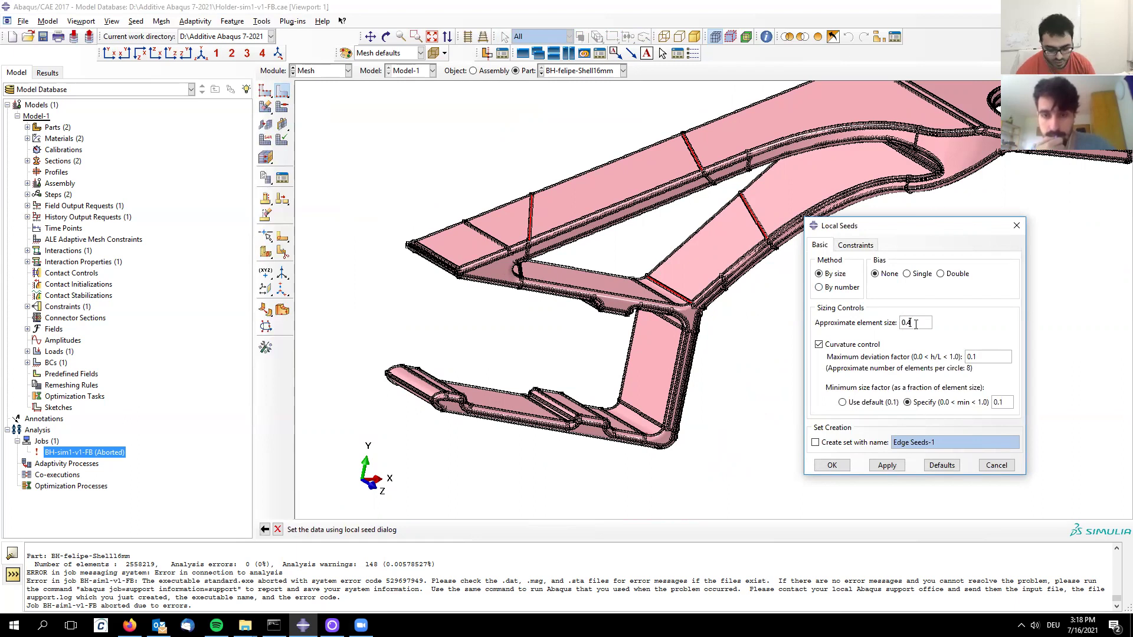
{"action": "key", "text": "BackSpace"}
{"action": "type", "text": "8"}
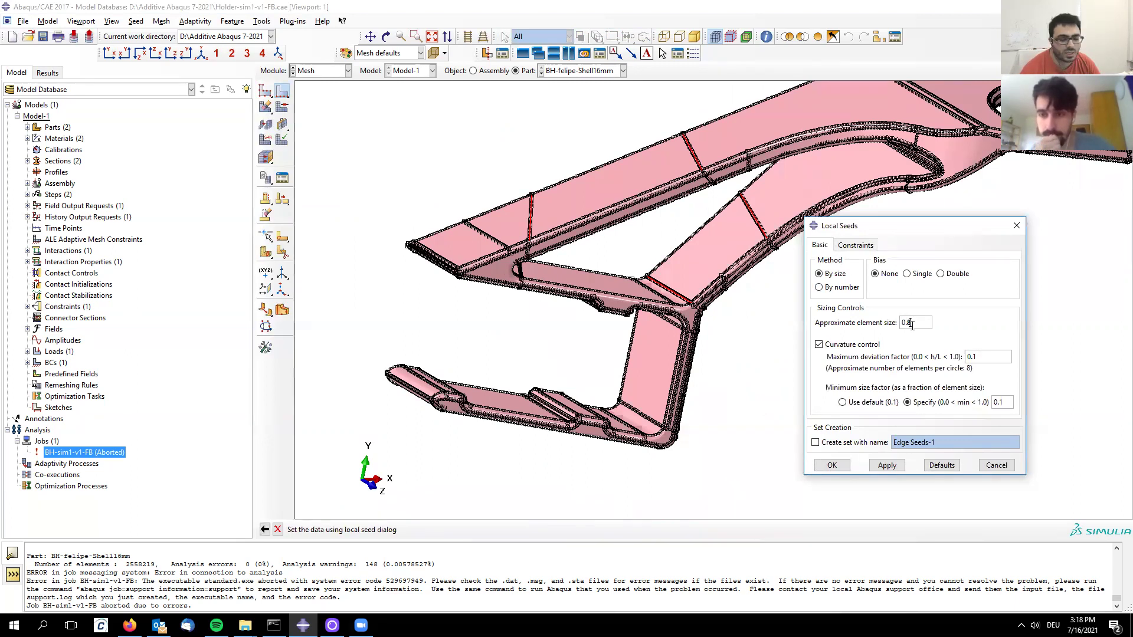
{"action": "left_click", "coordinate": [888, 466]}
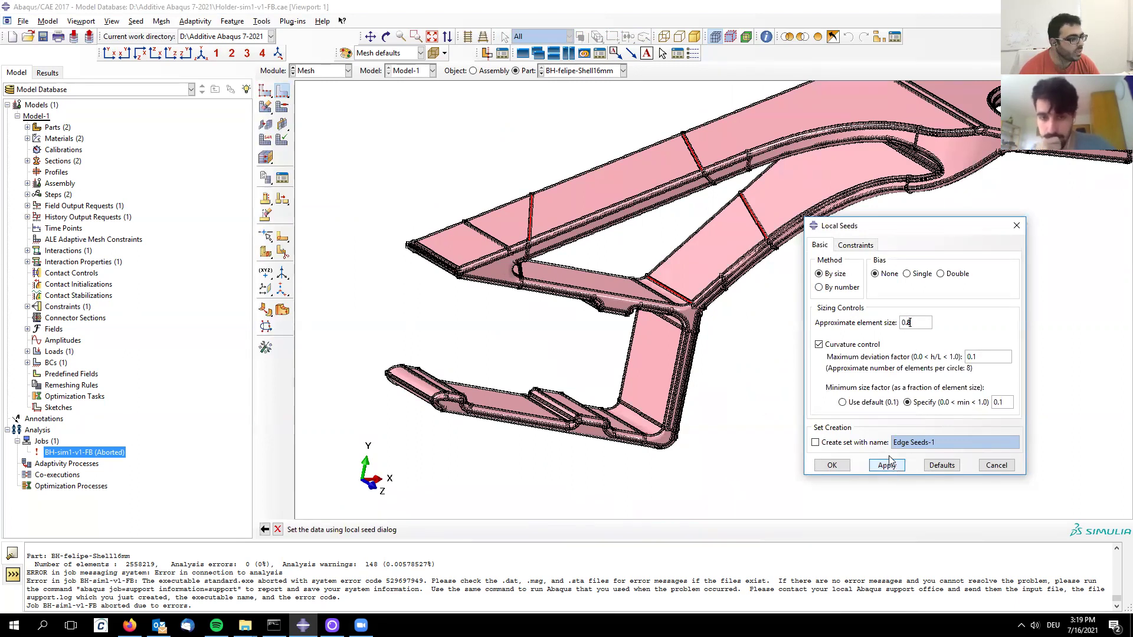
{"action": "scroll", "coordinate": [511, 258], "scroll_direction": "up", "scroll_amount": 5}
{"action": "scroll", "coordinate": [511, 258], "scroll_direction": "up", "scroll_amount": 2}
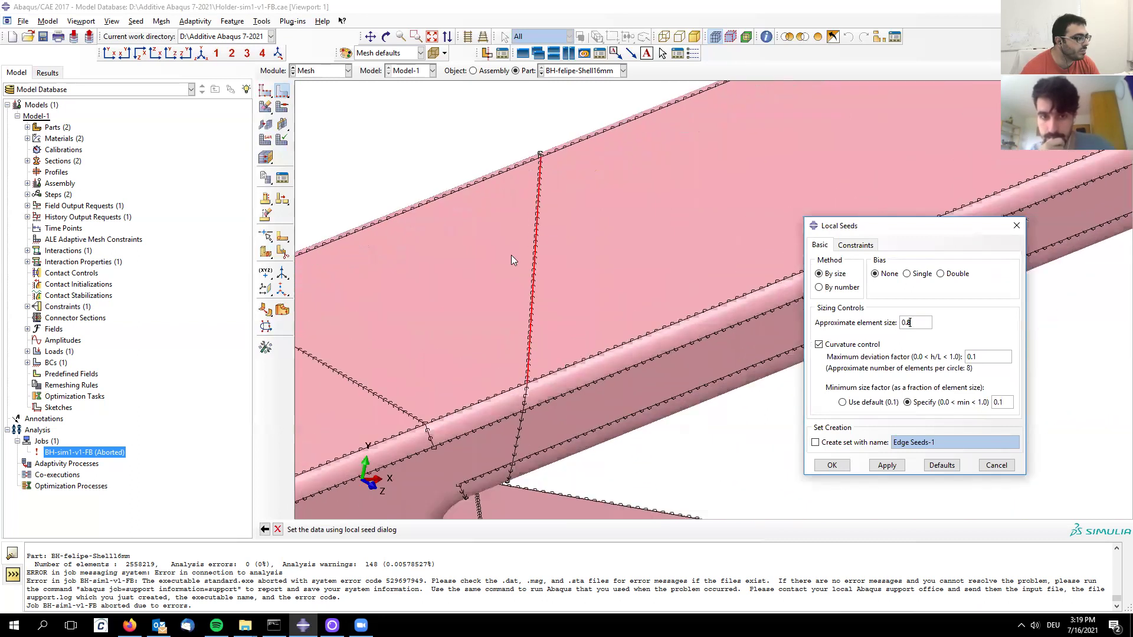
{"action": "scroll", "coordinate": [530, 288], "scroll_direction": "up", "scroll_amount": 3}
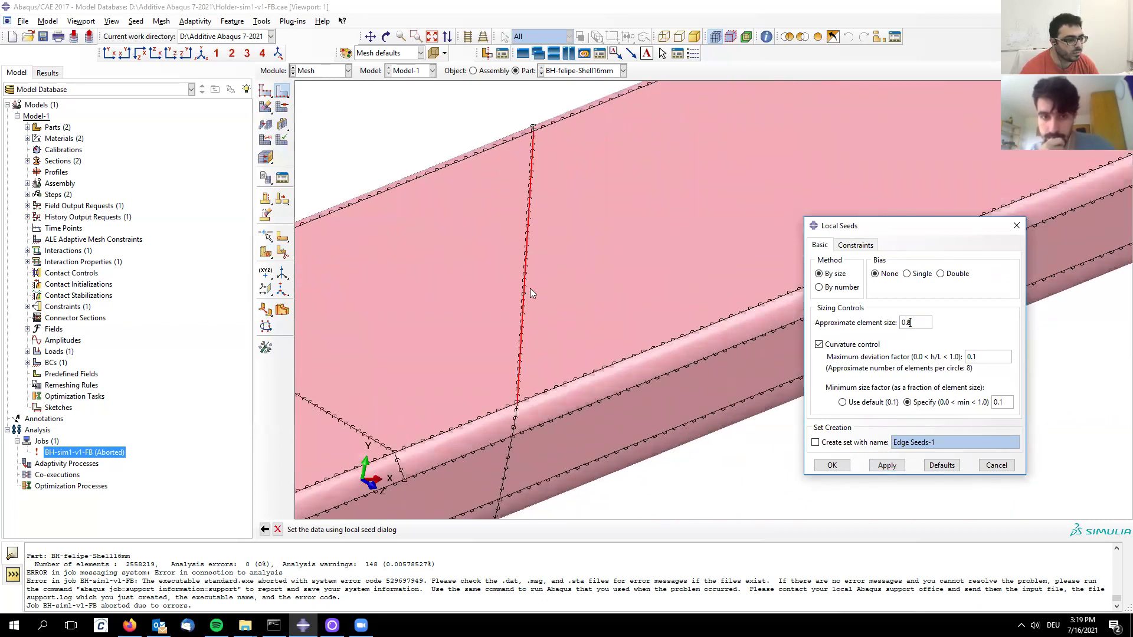
{"action": "left_click", "coordinate": [878, 467]}
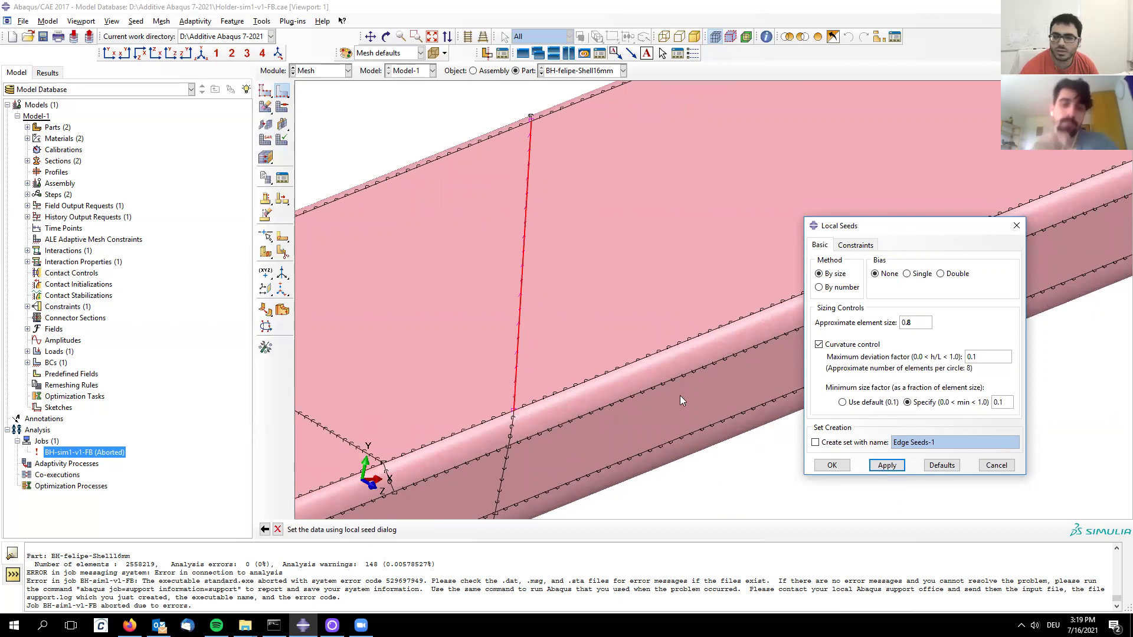
{"action": "left_click", "coordinate": [829, 466]}
{"action": "left_click", "coordinate": [498, 531]}
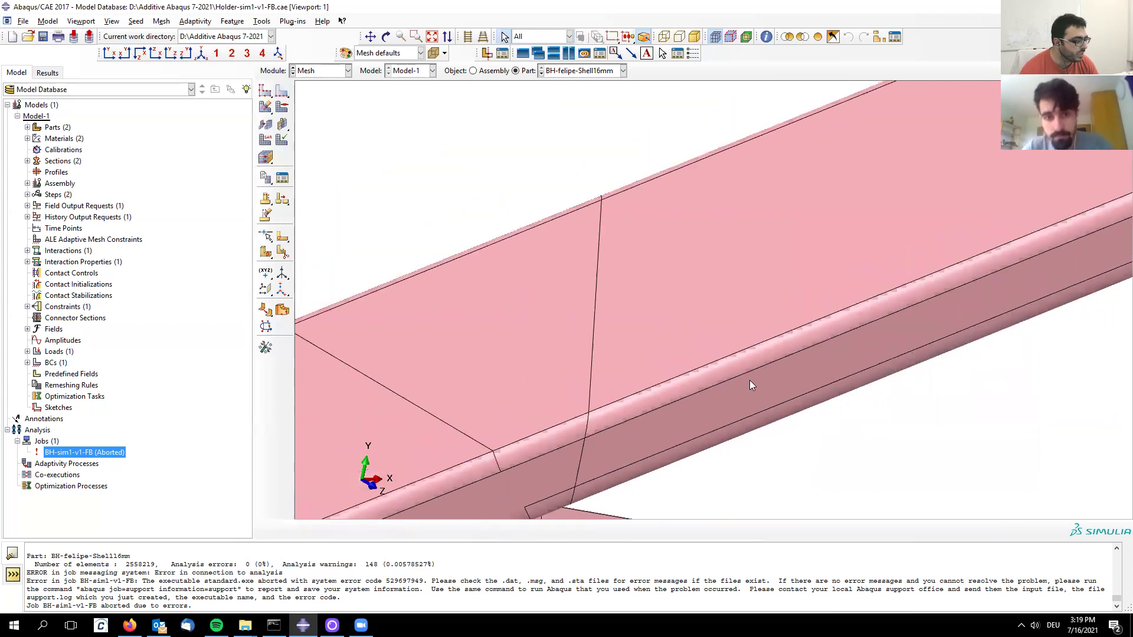
- Pick the fillet edges along the holder's beam
{"action": "scroll", "coordinate": [690, 348], "scroll_direction": "down", "scroll_amount": 2}
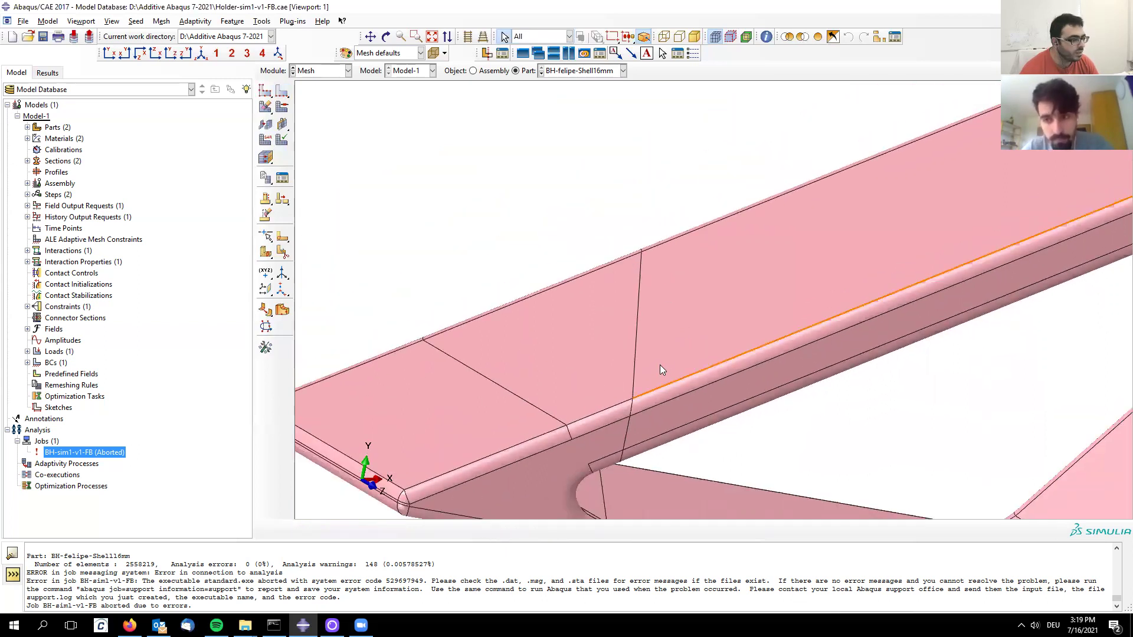
{"action": "left_click", "coordinate": [708, 425]}
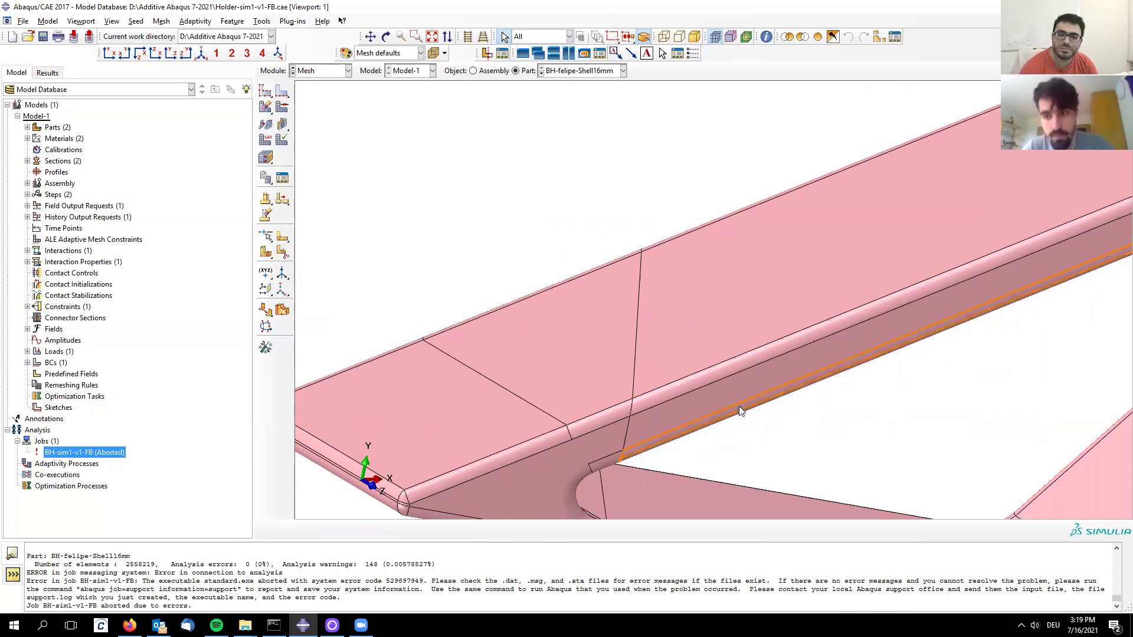
{"action": "scroll", "coordinate": [587, 256], "scroll_direction": "down", "scroll_amount": 10}
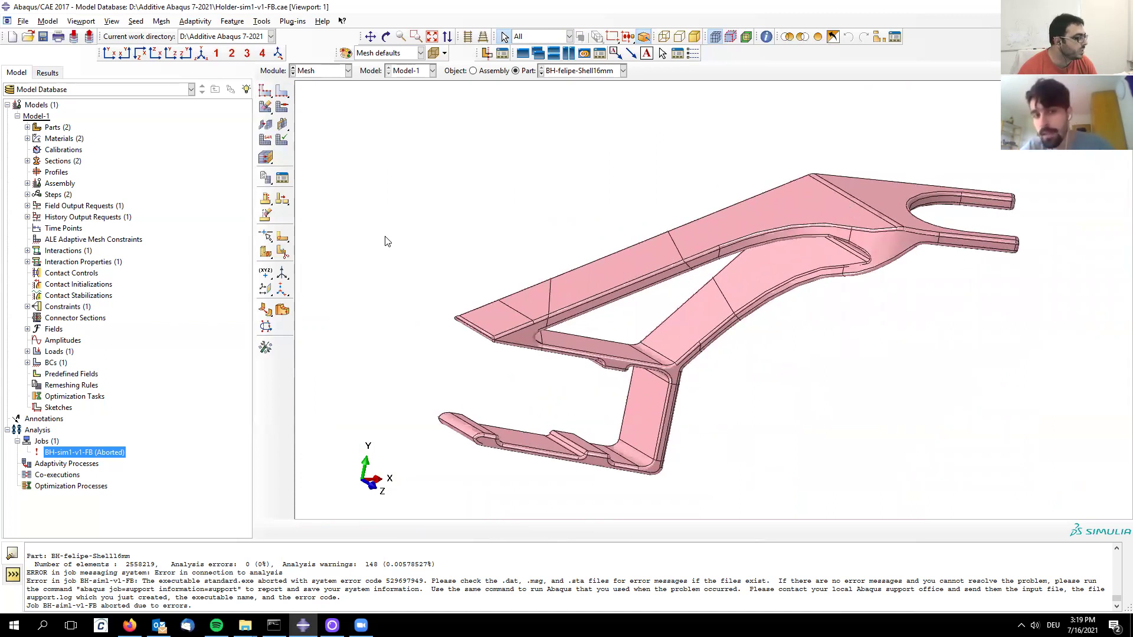
- Start Mesh Part on the whole holder and rotate to view the upper beam
{"action": "left_click", "coordinate": [268, 110]}
{"action": "left_click", "coordinate": [282, 111]}
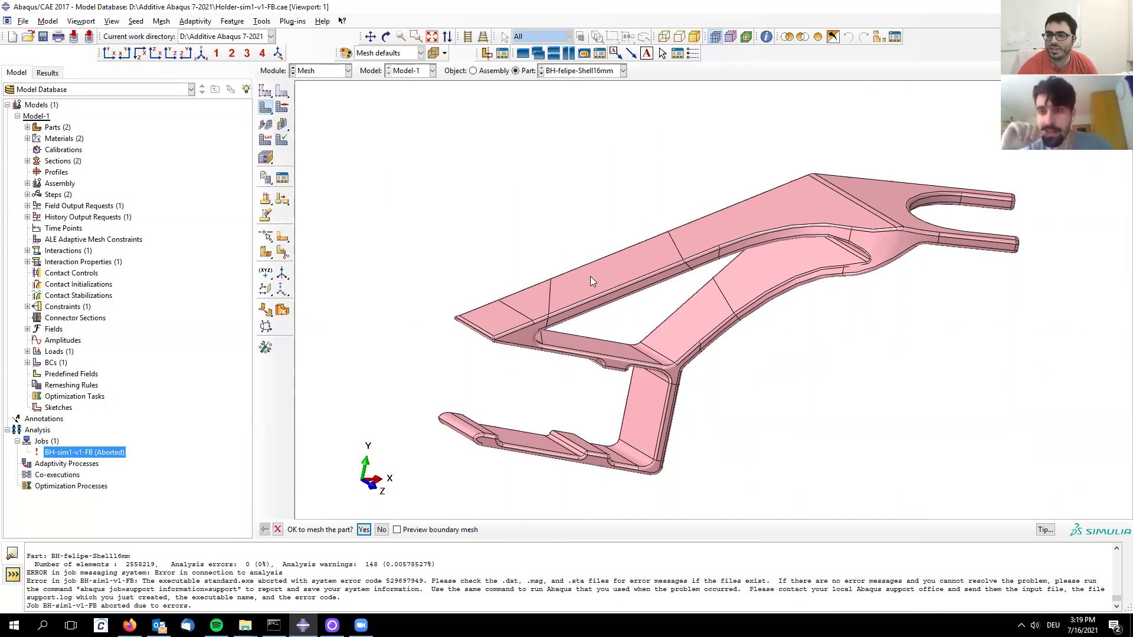
{"action": "scroll", "coordinate": [572, 280], "scroll_direction": "up", "scroll_amount": 3}
{"action": "left_click_drag", "start_coordinate": [559, 327], "coordinate": [686, 334], "text": "ctrl+alt"}
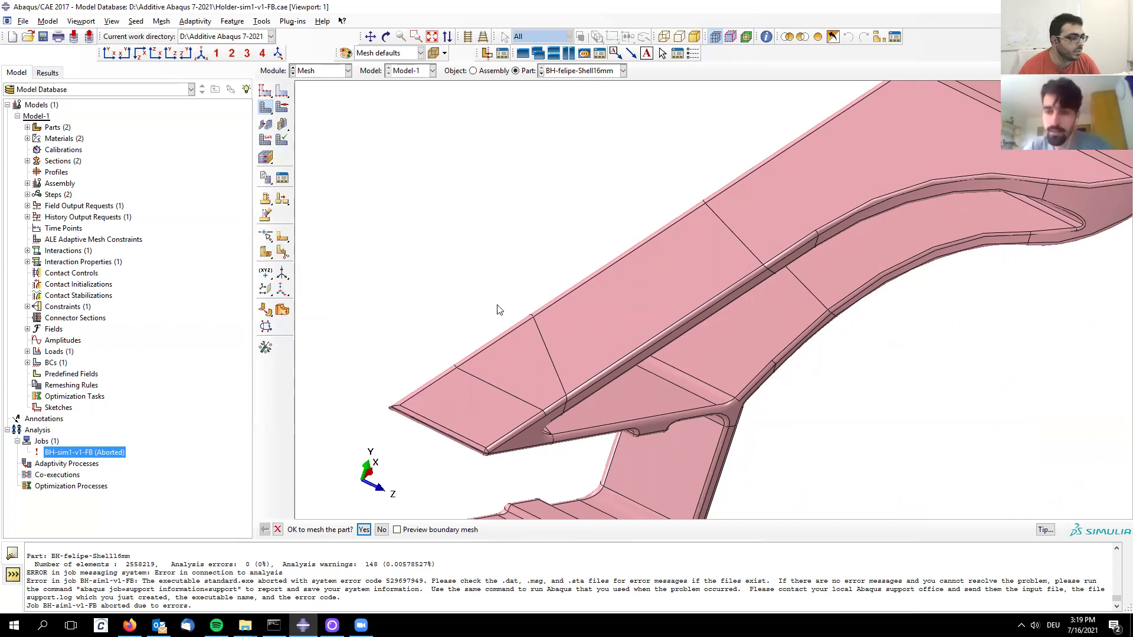
{"action": "scroll", "coordinate": [589, 304], "scroll_direction": "up", "scroll_amount": 2}
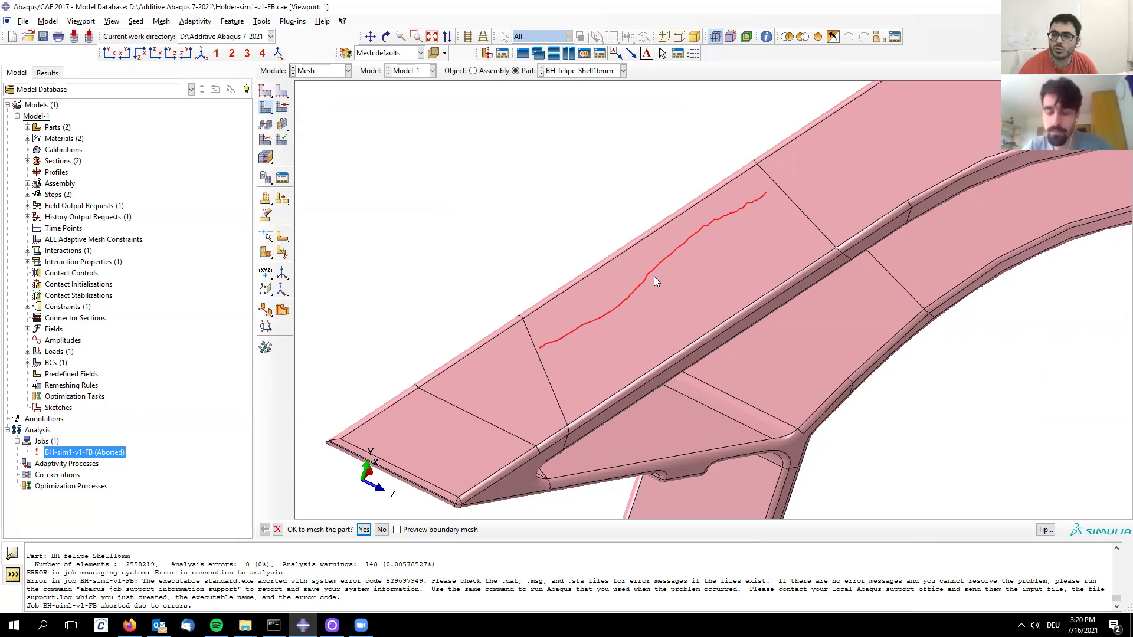
- Seed the upper and middle flange edges with an approximate element size of 0.8
{"action": "left_click", "coordinate": [282, 92]}
{"action": "left_click", "coordinate": [607, 260]}
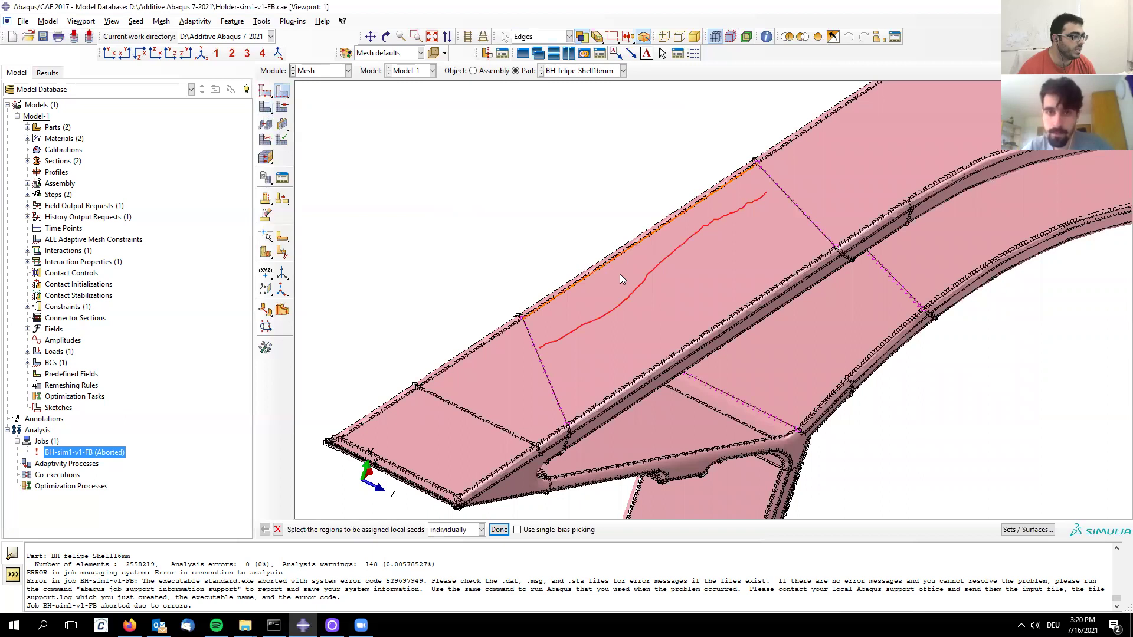
{"action": "left_click", "coordinate": [680, 347], "text": "shift"}
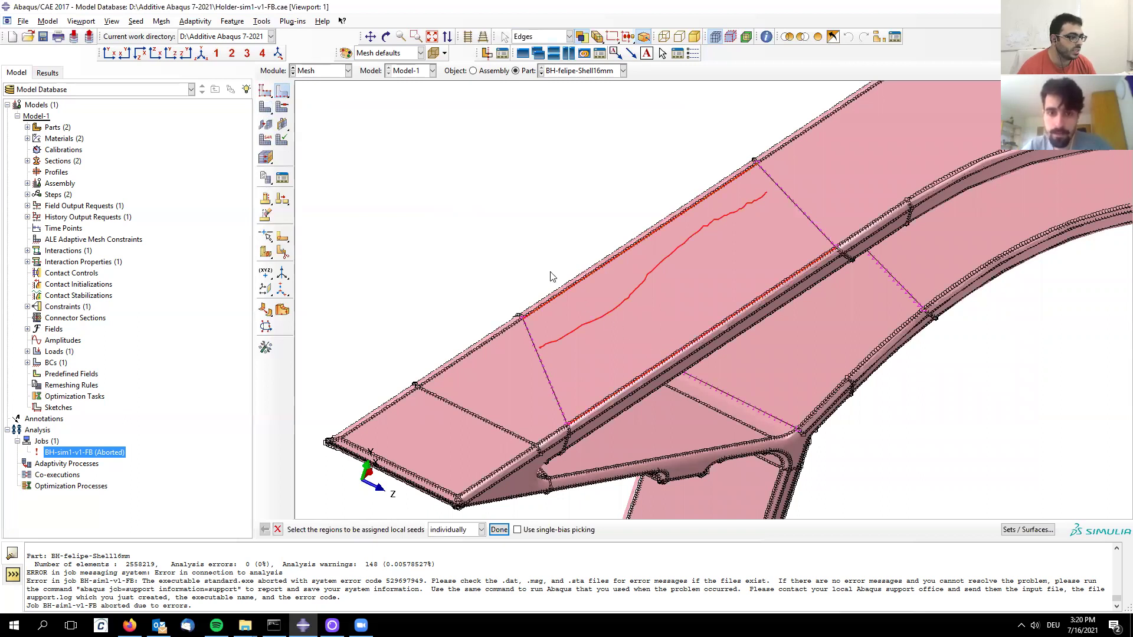
{"action": "middle_click", "coordinate": [522, 212]}
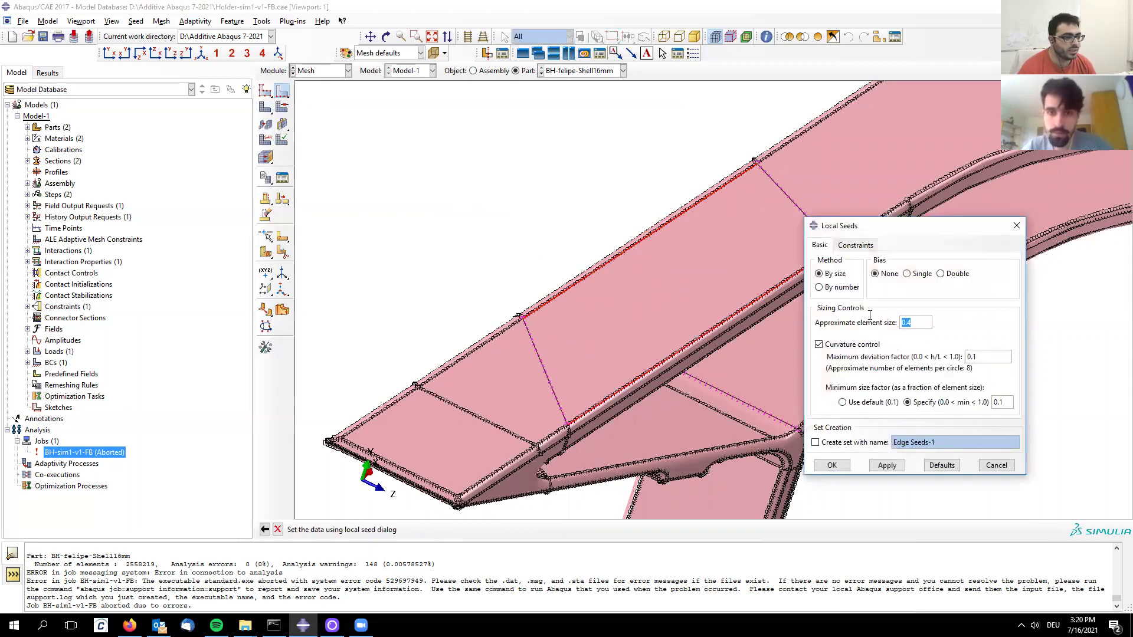
{"action": "left_click_drag", "start_coordinate": [907, 324], "coordinate": [936, 330]}
{"action": "type", "text": "8"}
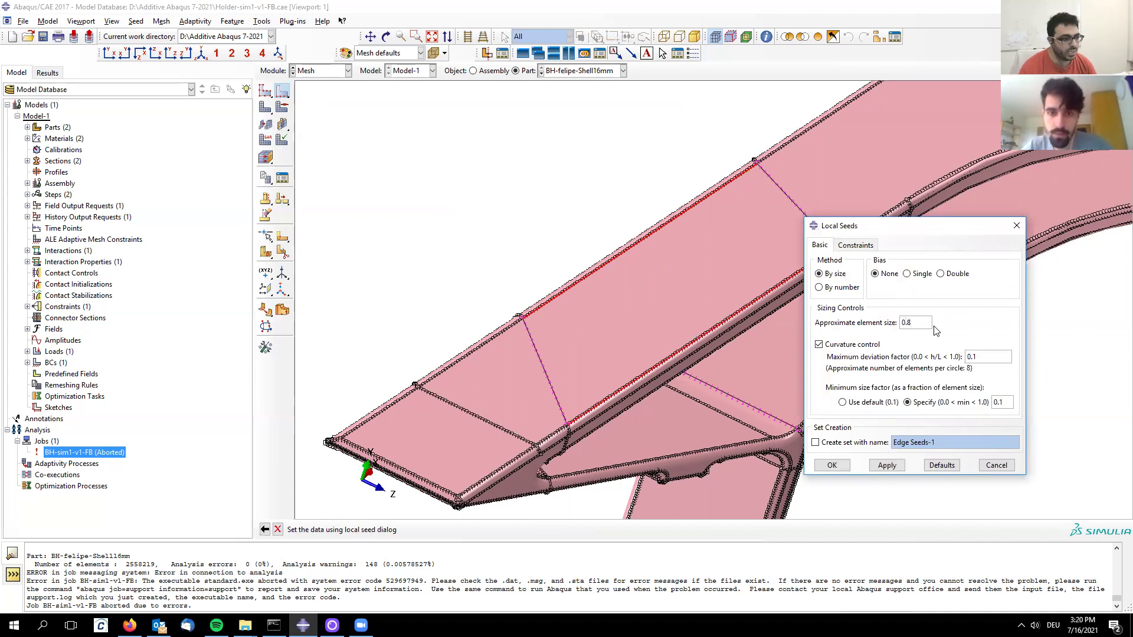
{"action": "left_click", "coordinate": [887, 465]}
{"action": "left_click", "coordinate": [832, 465]}
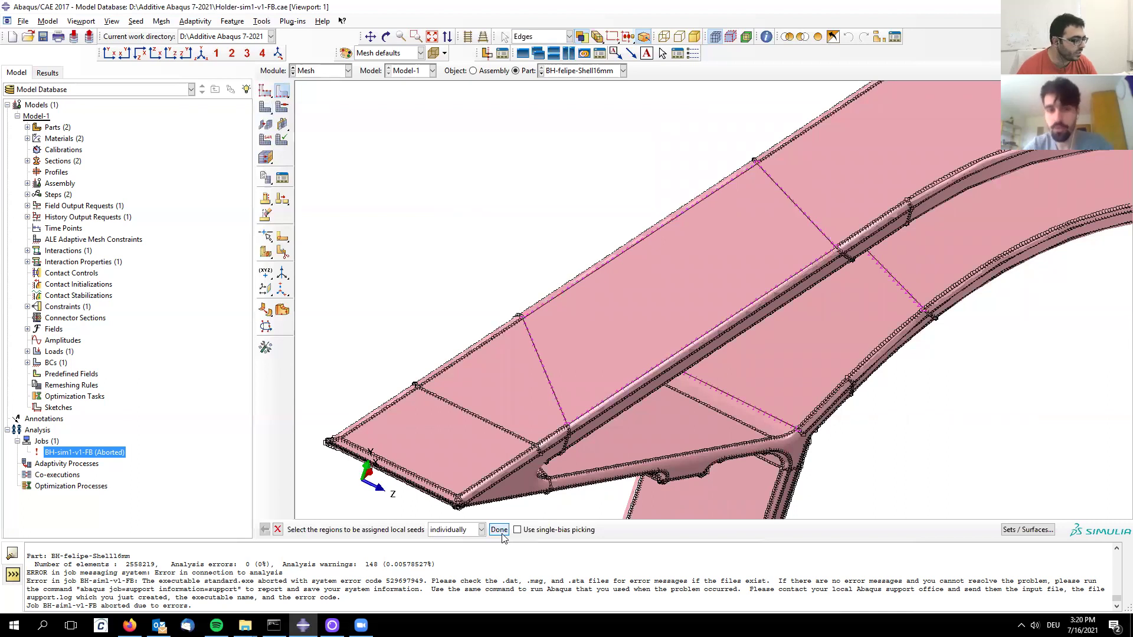
{"action": "left_click", "coordinate": [498, 529]}
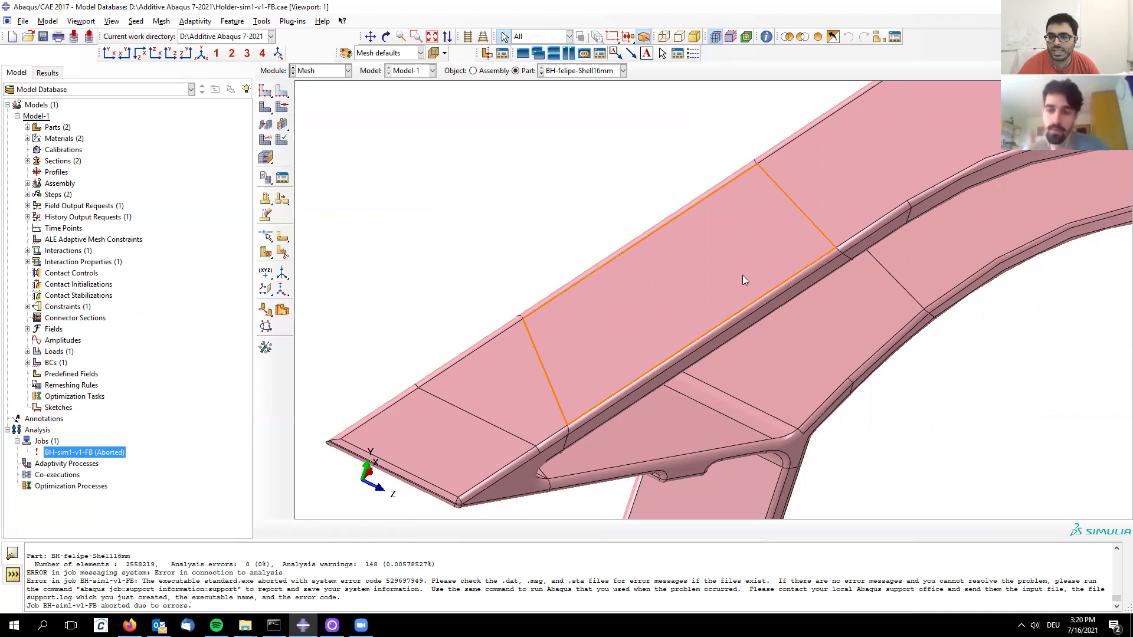
- Mesh the BH-felipe-Shell16mm part, generating 2374208 elements
{"action": "scroll", "coordinate": [743, 275], "scroll_direction": "up", "scroll_amount": 2}
{"action": "scroll", "coordinate": [830, 293], "scroll_direction": "up", "scroll_amount": 3}
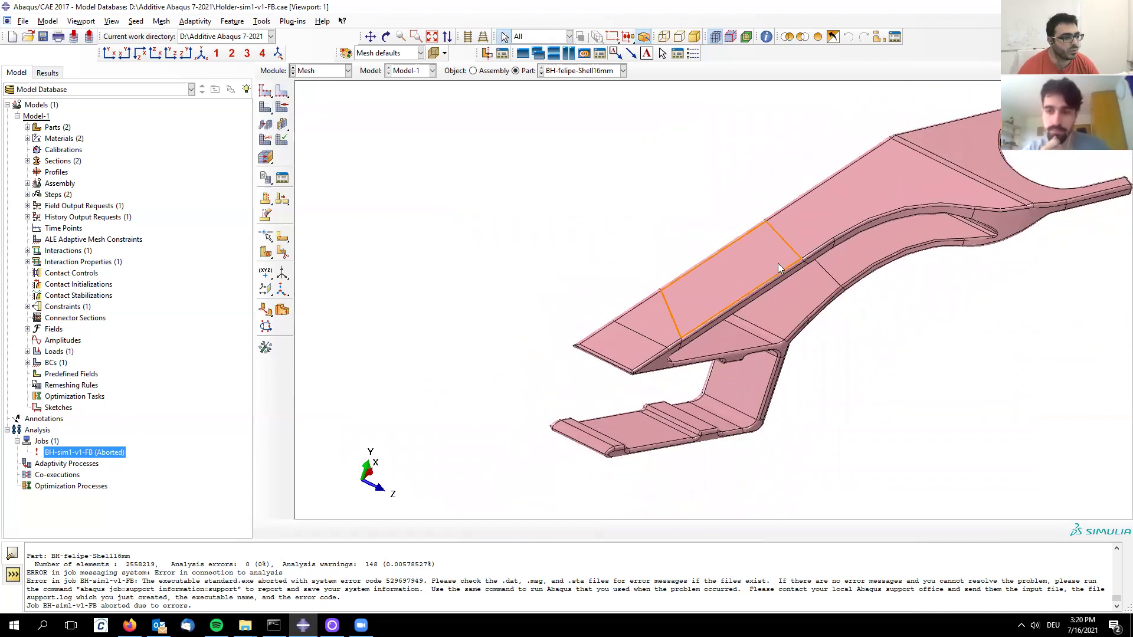
{"action": "scroll", "coordinate": [769, 267], "scroll_direction": "down", "scroll_amount": 3}
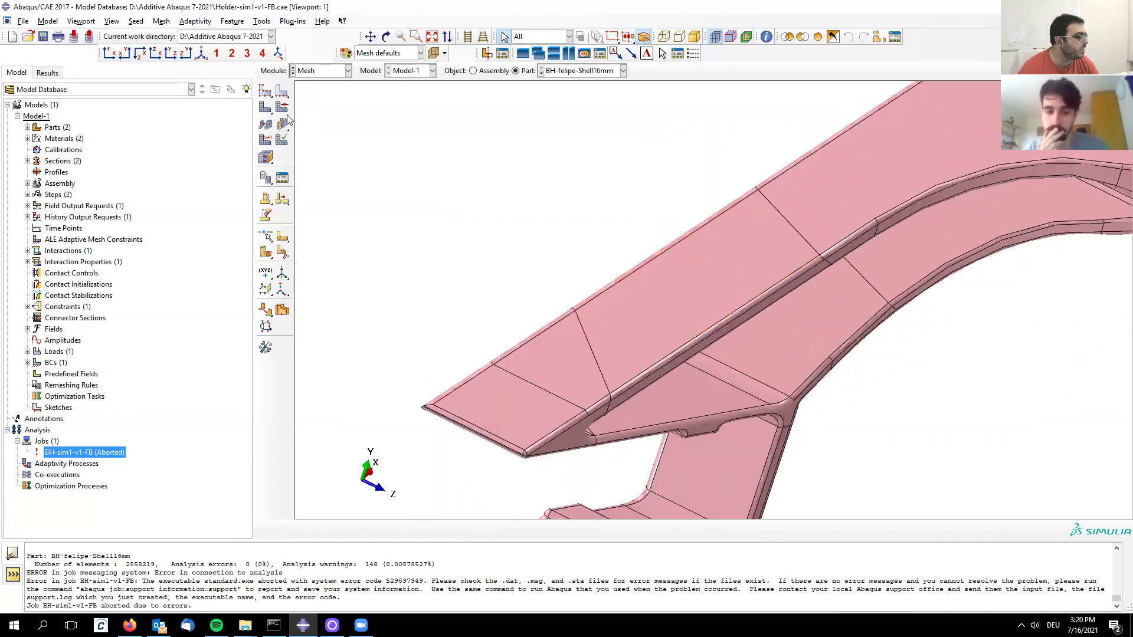
{"action": "left_click", "coordinate": [266, 109]}
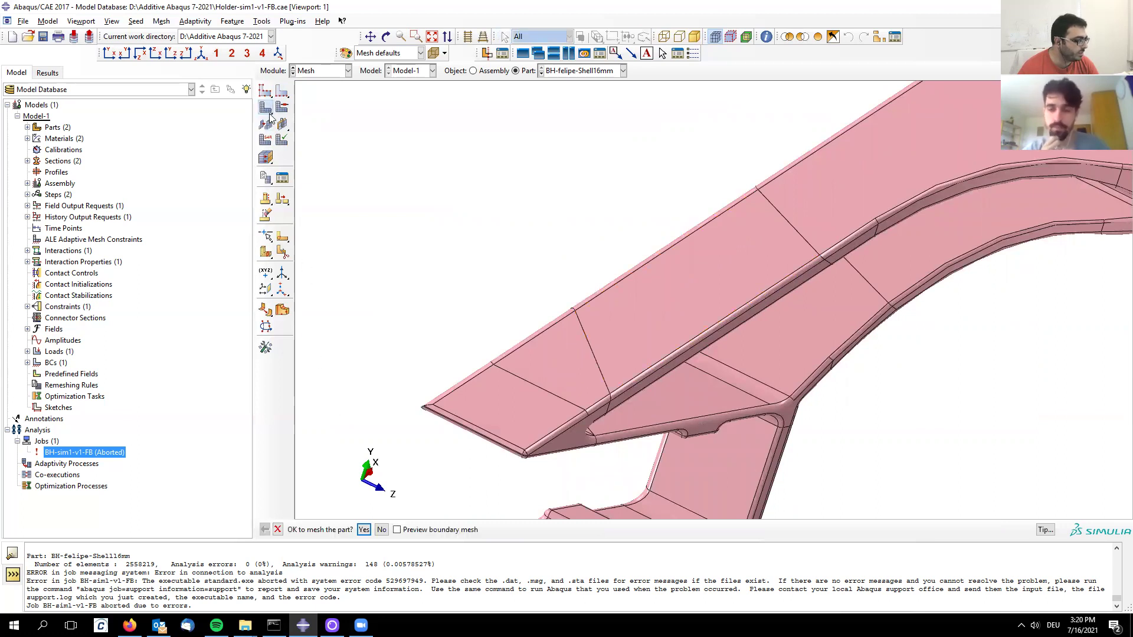
{"action": "left_click", "coordinate": [363, 530]}
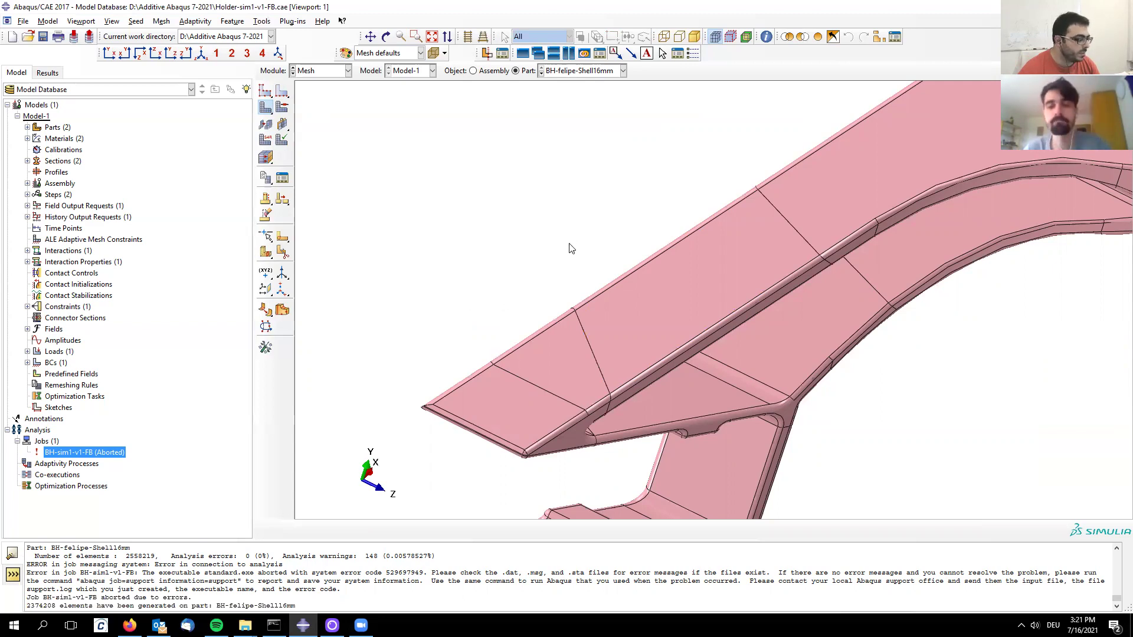
- Zoom and orbit around the holder to inspect its new tetrahedral mesh
{"action": "scroll", "coordinate": [497, 305], "scroll_direction": "down", "scroll_amount": 1}
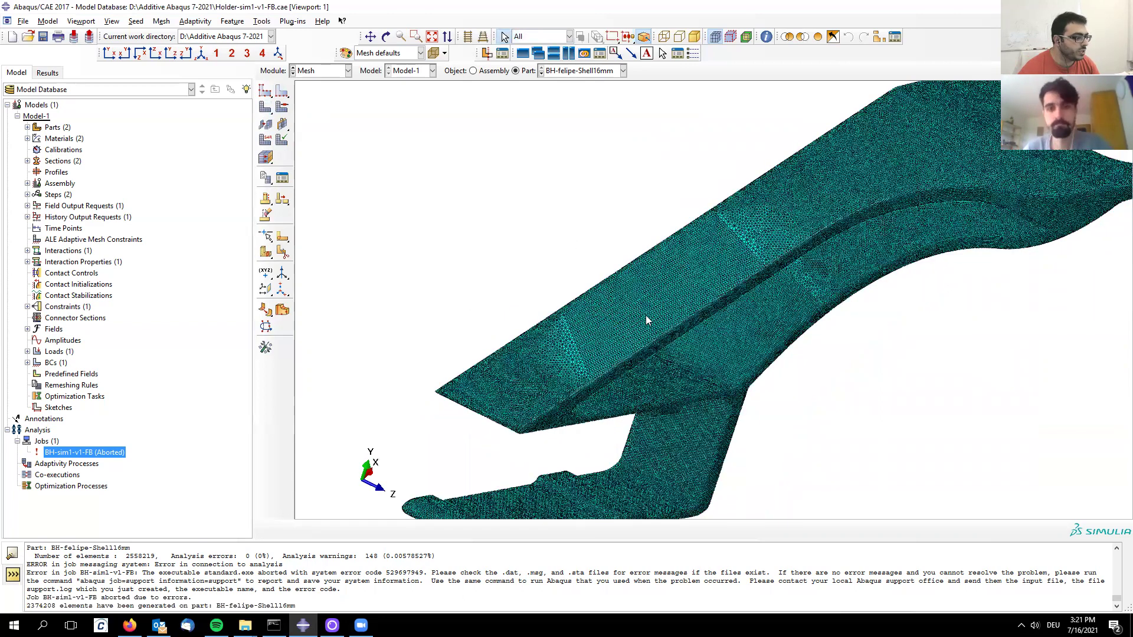
{"action": "scroll", "coordinate": [646, 315], "scroll_direction": "up", "scroll_amount": 3}
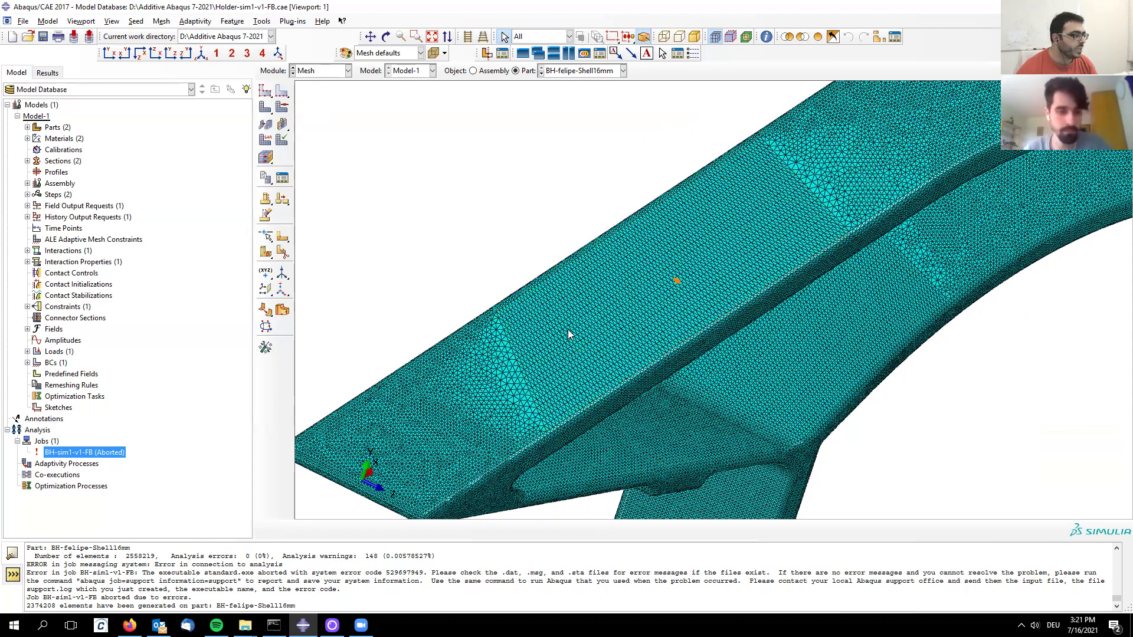
{"action": "scroll", "coordinate": [608, 406], "scroll_direction": "up", "scroll_amount": 3}
{"action": "scroll", "coordinate": [677, 404], "scroll_direction": "up", "scroll_amount": 1}
{"action": "scroll", "coordinate": [682, 403], "scroll_direction": "up", "scroll_amount": 1}
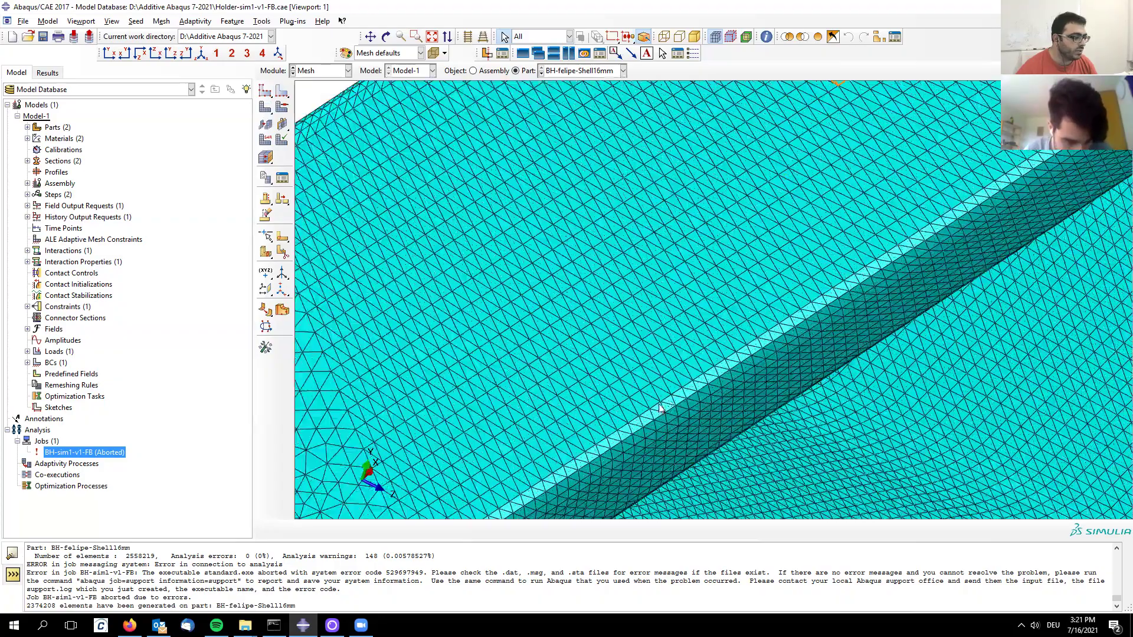
{"action": "scroll", "coordinate": [654, 373], "scroll_direction": "down", "scroll_amount": 3}
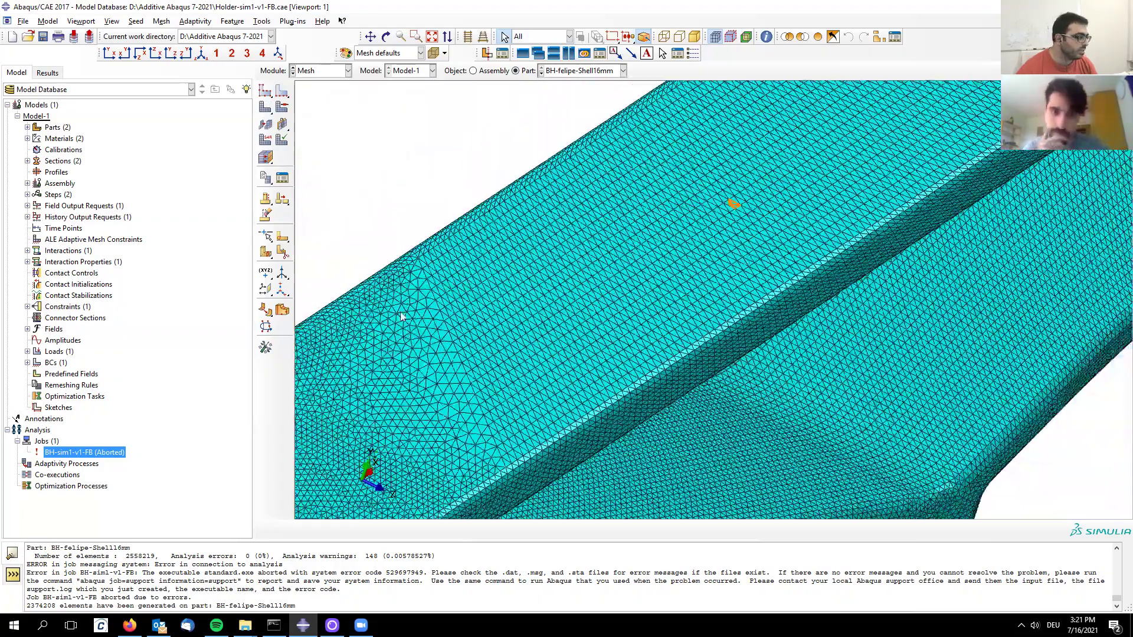
{"action": "scroll", "coordinate": [431, 242], "scroll_direction": "up", "scroll_amount": 3}
{"action": "scroll", "coordinate": [431, 242], "scroll_direction": "up", "scroll_amount": 1}
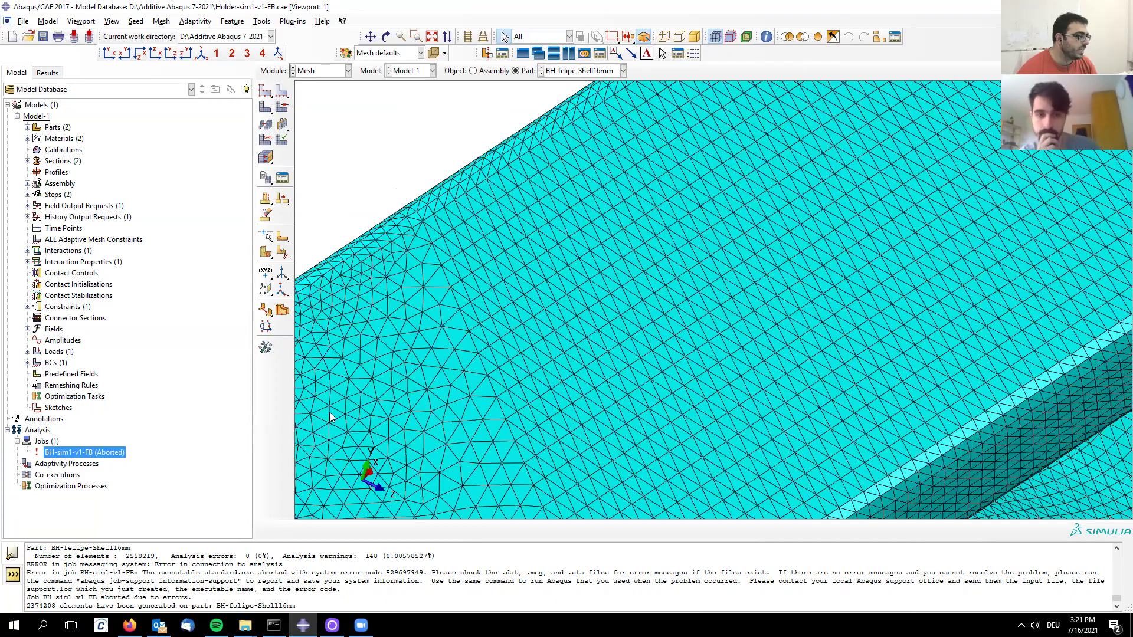
{"action": "scroll", "coordinate": [649, 313], "scroll_direction": "down", "scroll_amount": 2}
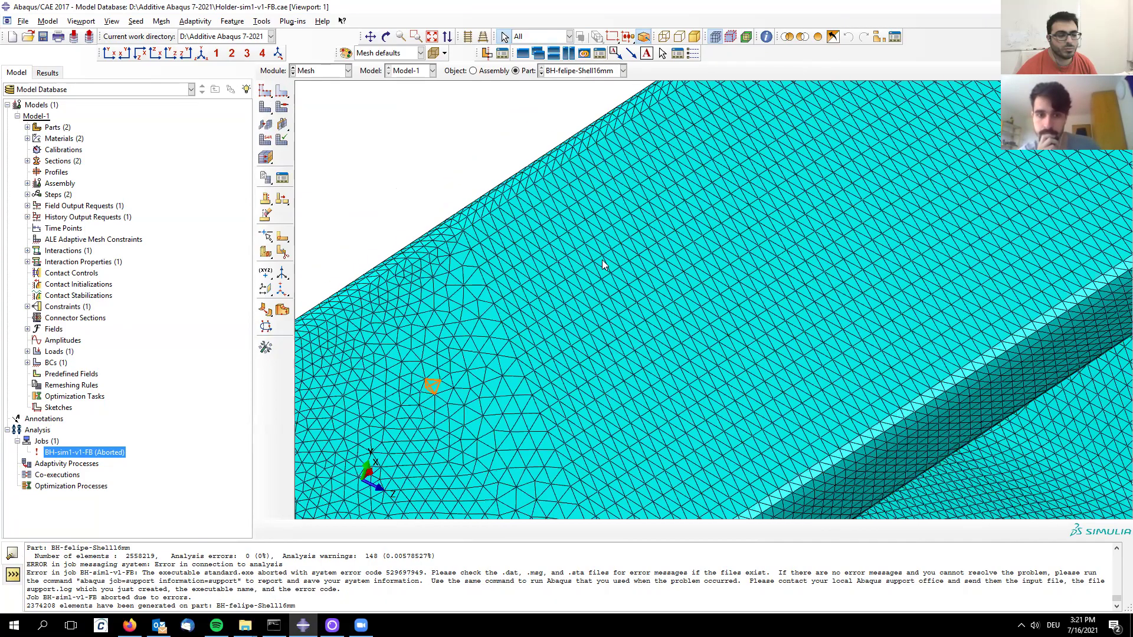
{"action": "scroll", "coordinate": [587, 258], "scroll_direction": "down", "scroll_amount": 2}
{"action": "scroll", "coordinate": [649, 248], "scroll_direction": "down", "scroll_amount": 2}
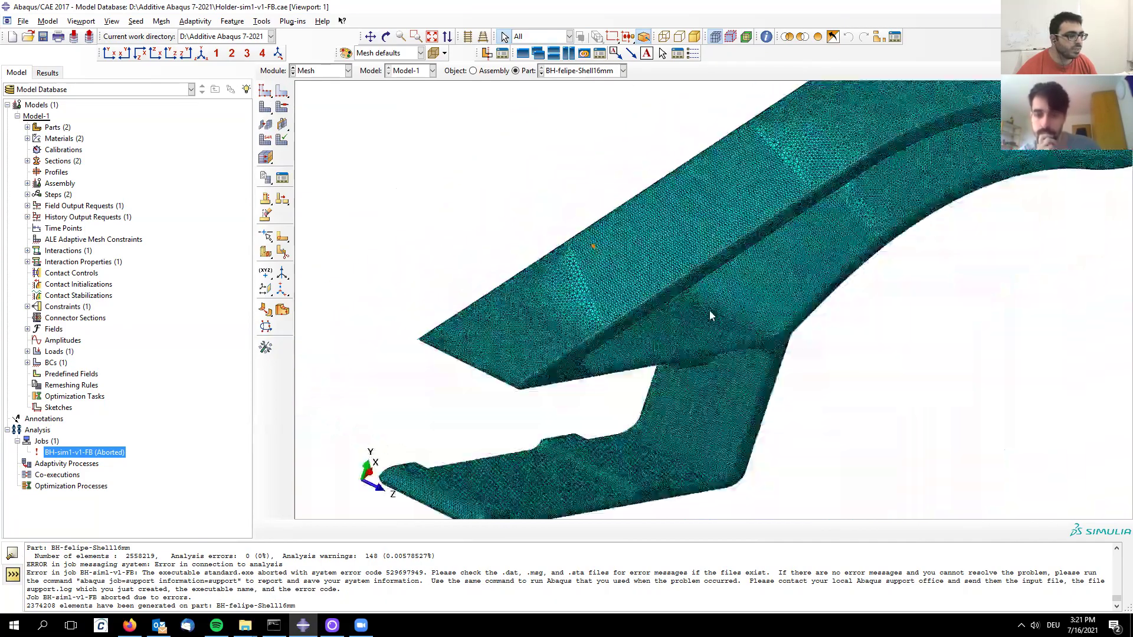
{"action": "left_click_drag", "start_coordinate": [823, 289], "coordinate": [638, 218], "text": "ctrl+alt"}
{"action": "scroll", "coordinate": [632, 354], "scroll_direction": "up", "scroll_amount": 8}
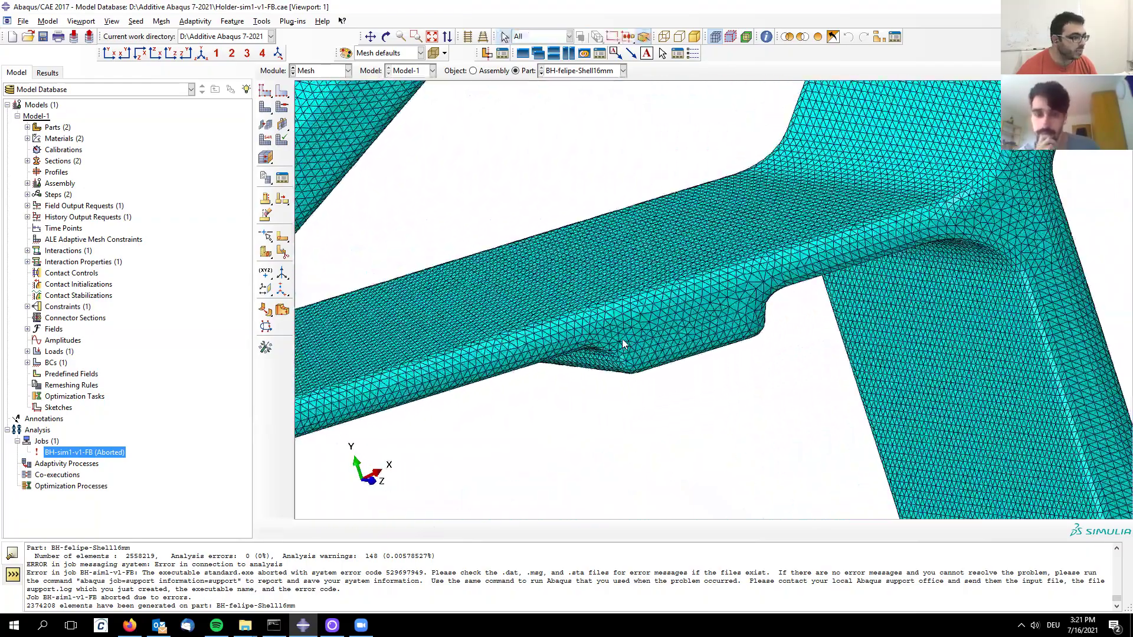
{"action": "scroll", "coordinate": [586, 344], "scroll_direction": "up", "scroll_amount": 2}
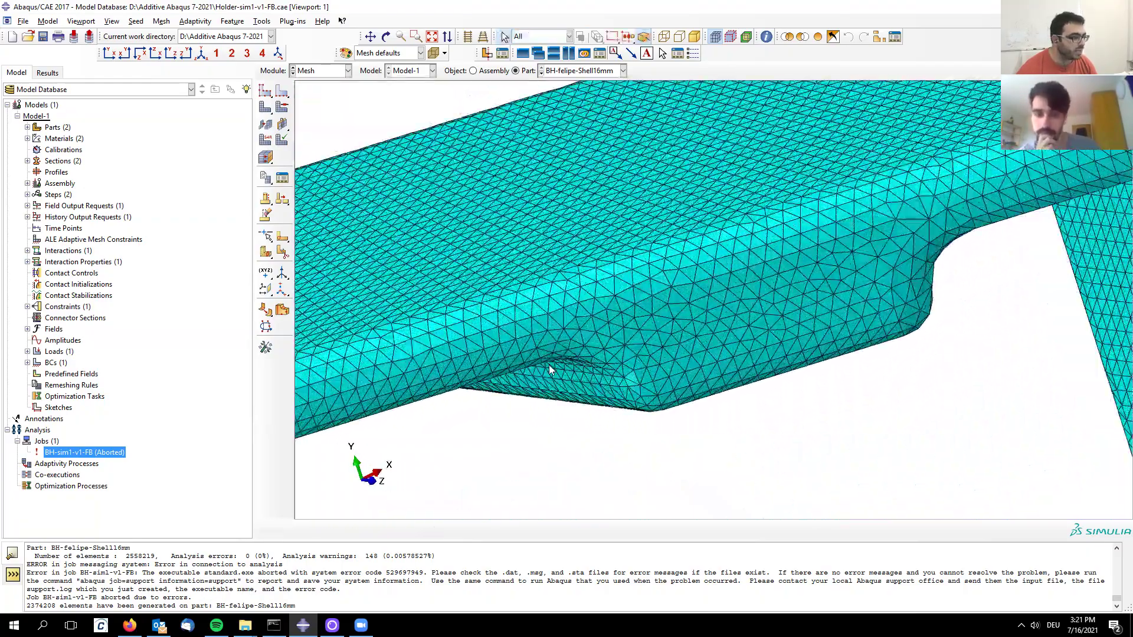
{"action": "scroll", "coordinate": [915, 250], "scroll_direction": "up", "scroll_amount": 1}
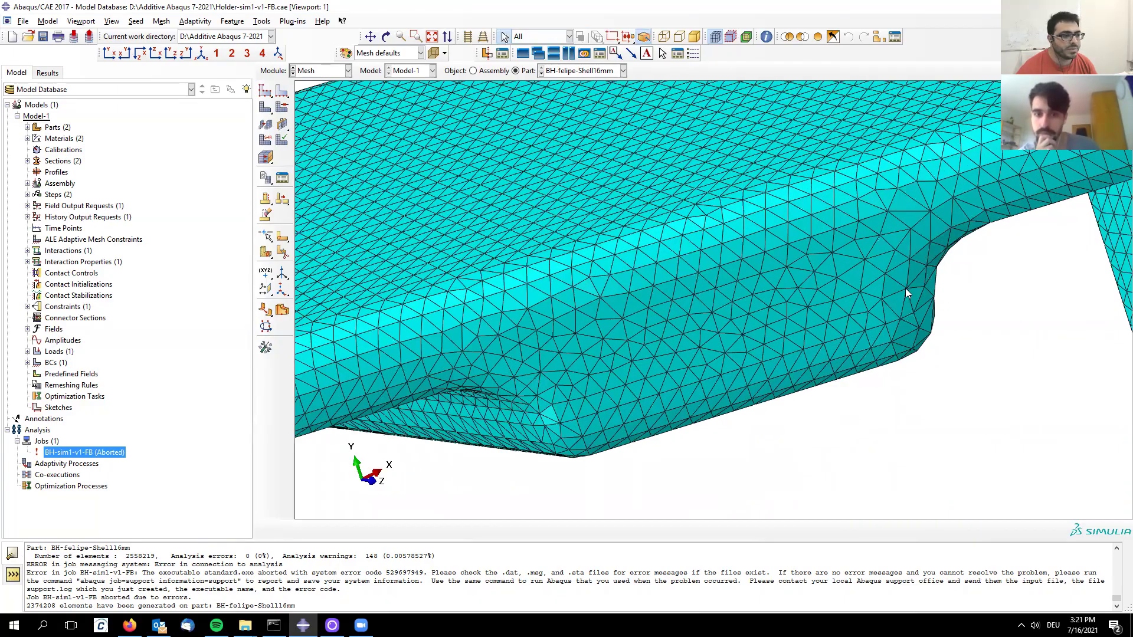
{"action": "scroll", "coordinate": [917, 237], "scroll_direction": "up", "scroll_amount": 3}
{"action": "scroll", "coordinate": [916, 218], "scroll_direction": "up", "scroll_amount": 4}
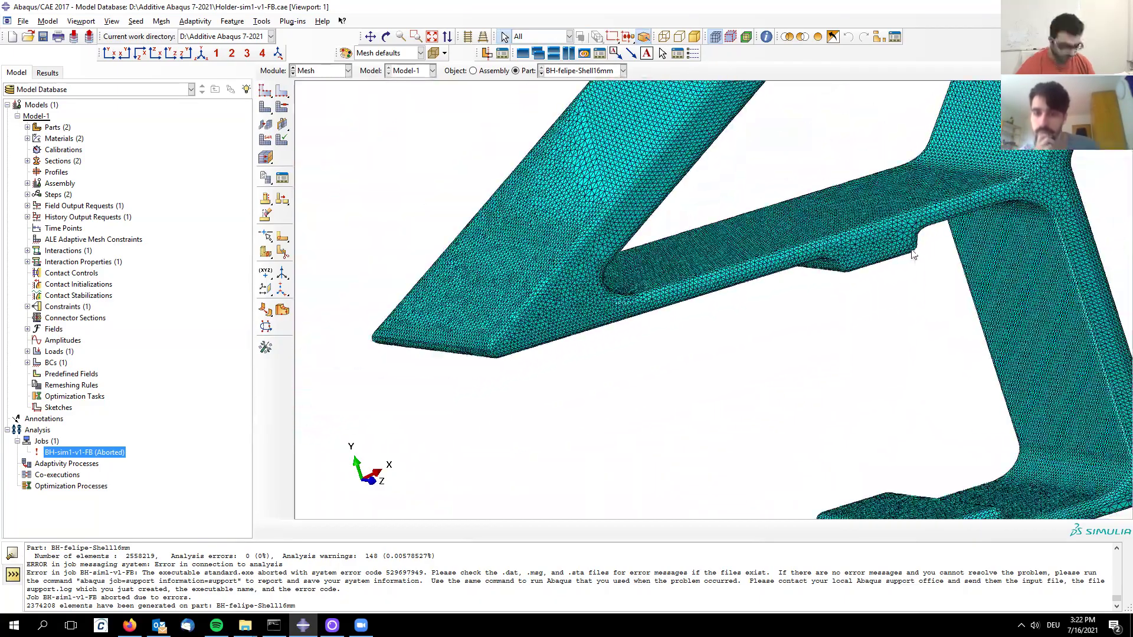
{"action": "scroll", "coordinate": [683, 413], "scroll_direction": "down", "scroll_amount": 2}
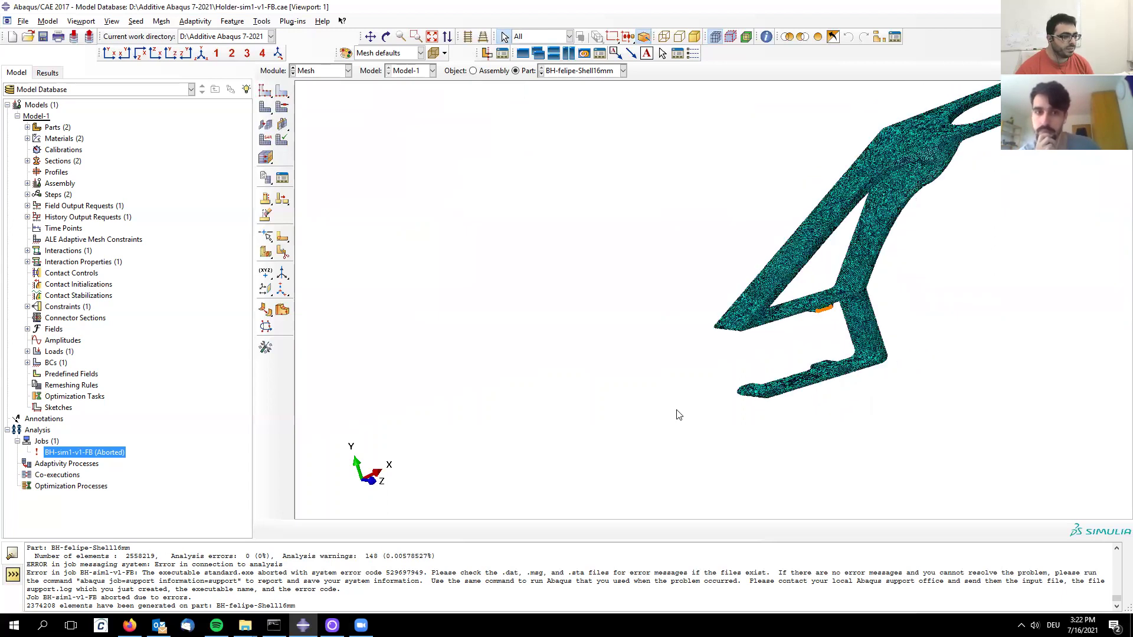
{"action": "scroll", "coordinate": [985, 230], "scroll_direction": "up", "scroll_amount": 1}
{"action": "scroll", "coordinate": [826, 319], "scroll_direction": "up", "scroll_amount": 1}
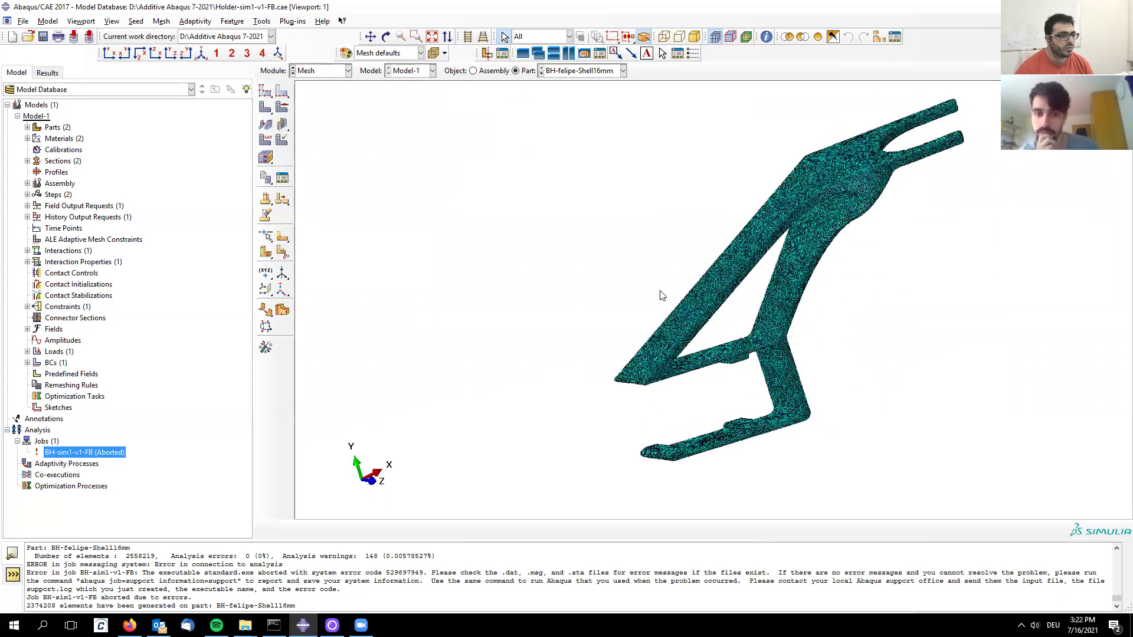
- Verify the holder part's mesh and highlight its 108 warning elements
{"action": "left_click", "coordinate": [284, 140]}
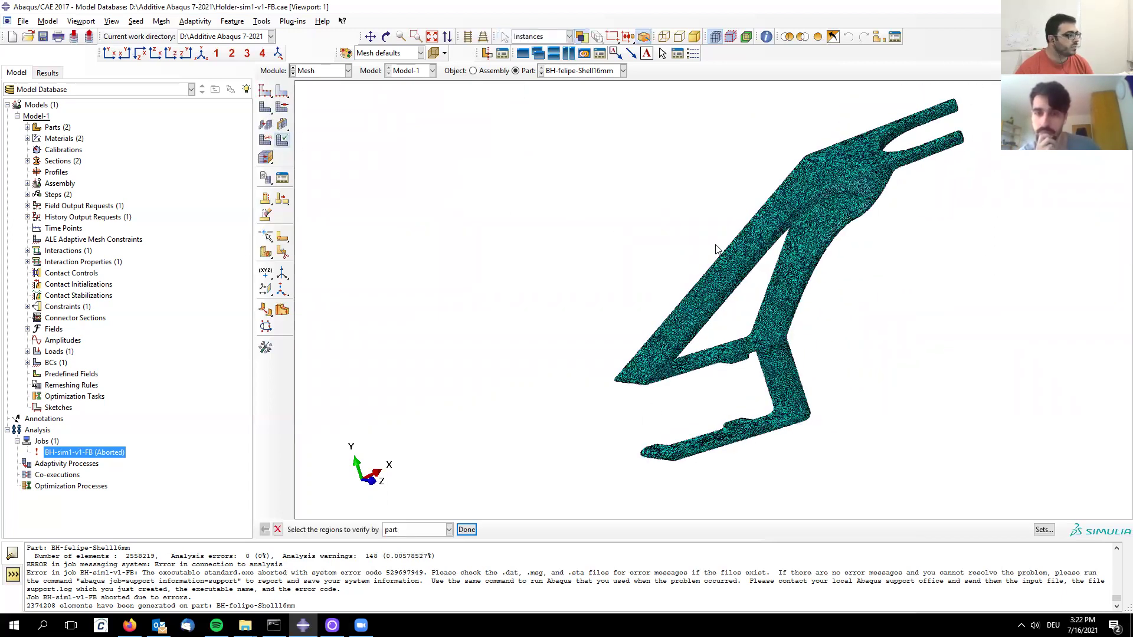
{"action": "left_click", "coordinate": [716, 316]}
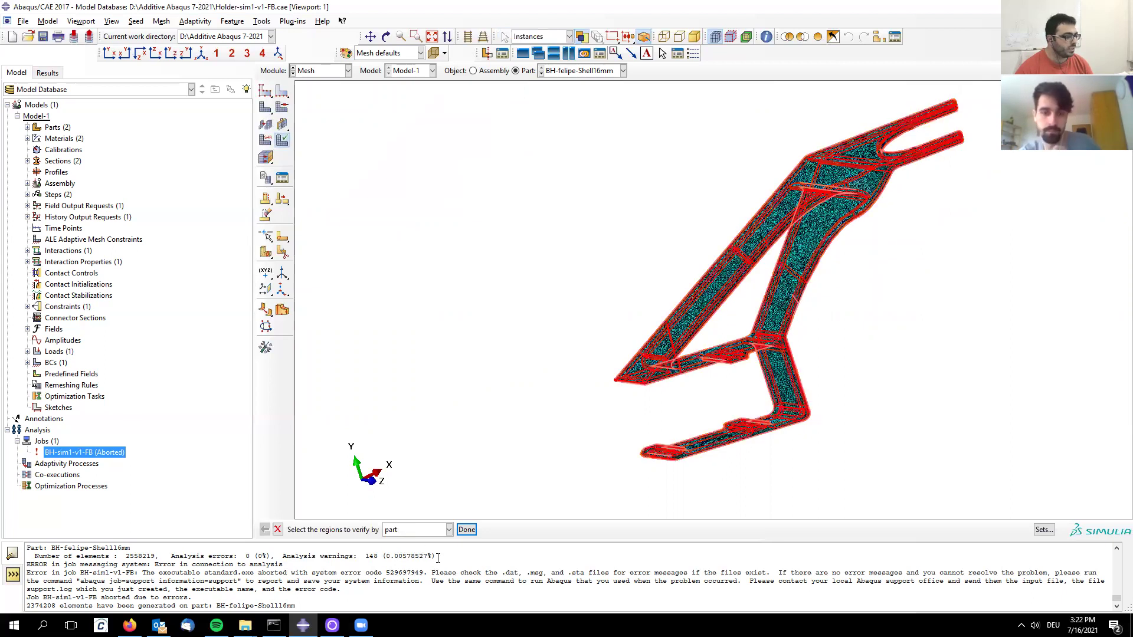
{"action": "left_click", "coordinate": [467, 530]}
{"action": "left_click", "coordinate": [172, 362]}
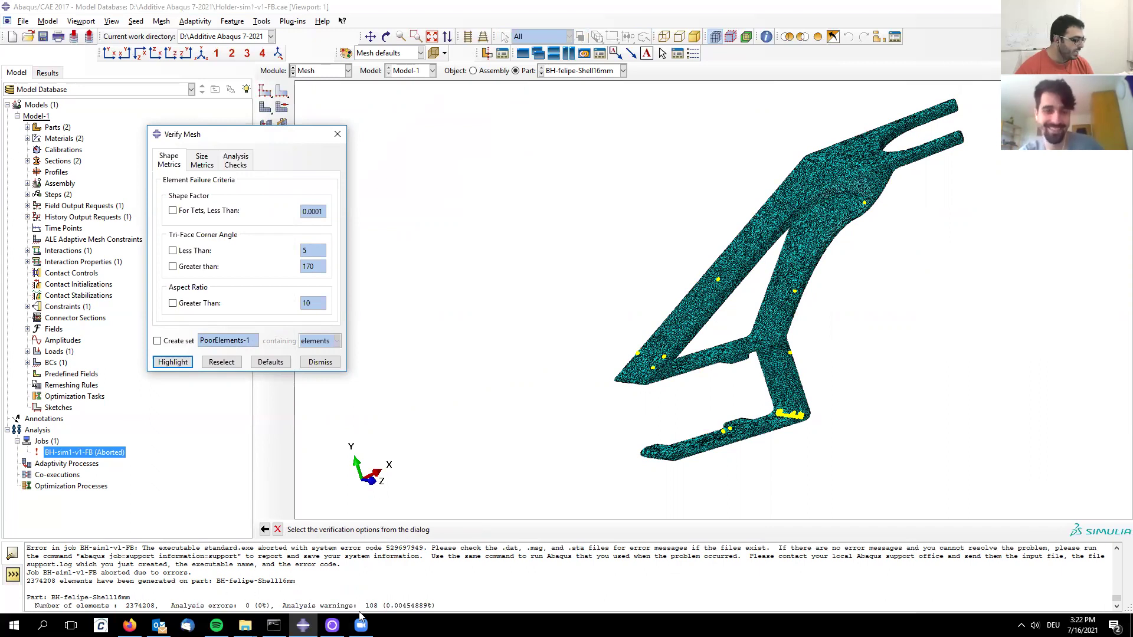
- Orbit to inspect the flagged yellow elements near the corner, then close Verify Mesh
{"action": "scroll", "coordinate": [378, 600], "scroll_direction": "up", "scroll_amount": 3}
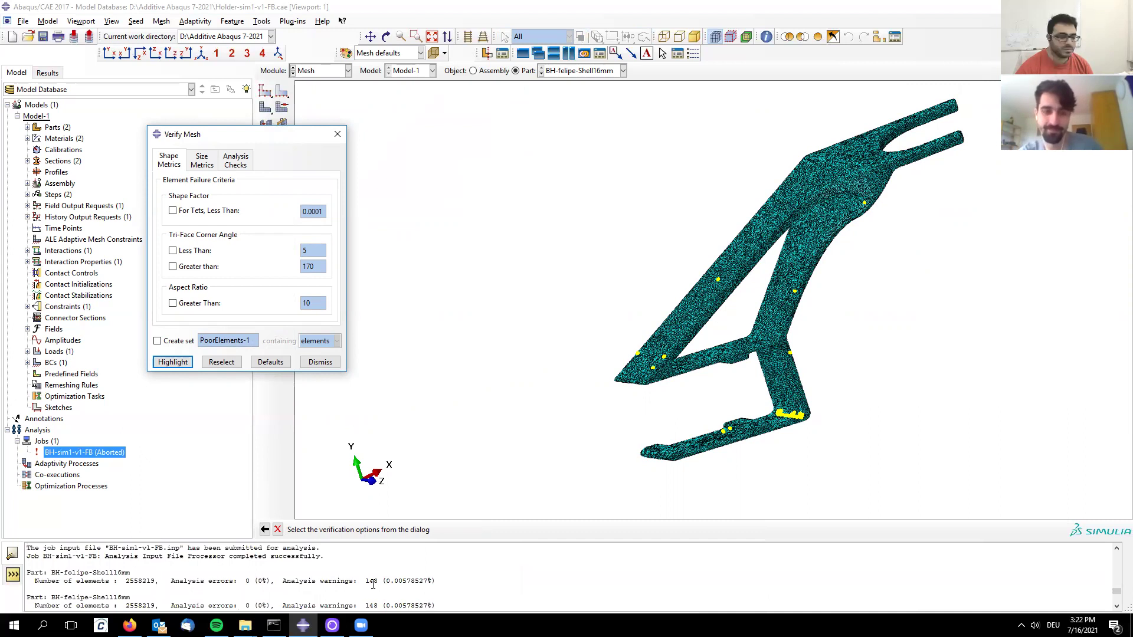
{"action": "scroll", "coordinate": [373, 585], "scroll_direction": "down", "scroll_amount": 3}
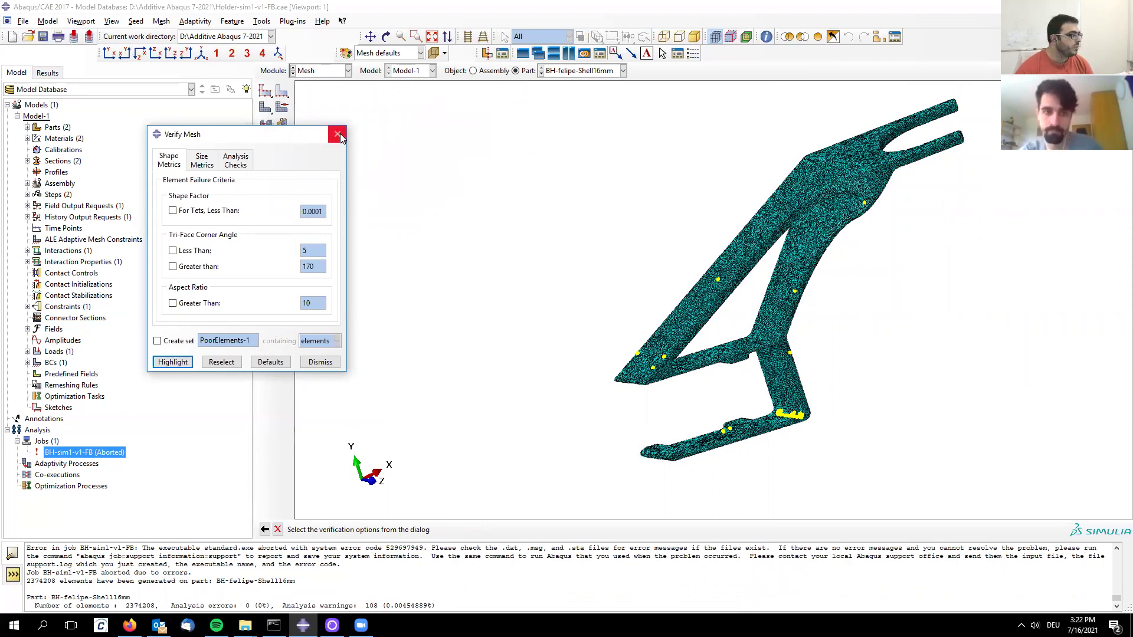
{"action": "scroll", "coordinate": [821, 416], "scroll_direction": "up", "scroll_amount": 5}
{"action": "scroll", "coordinate": [760, 429], "scroll_direction": "up", "scroll_amount": 8}
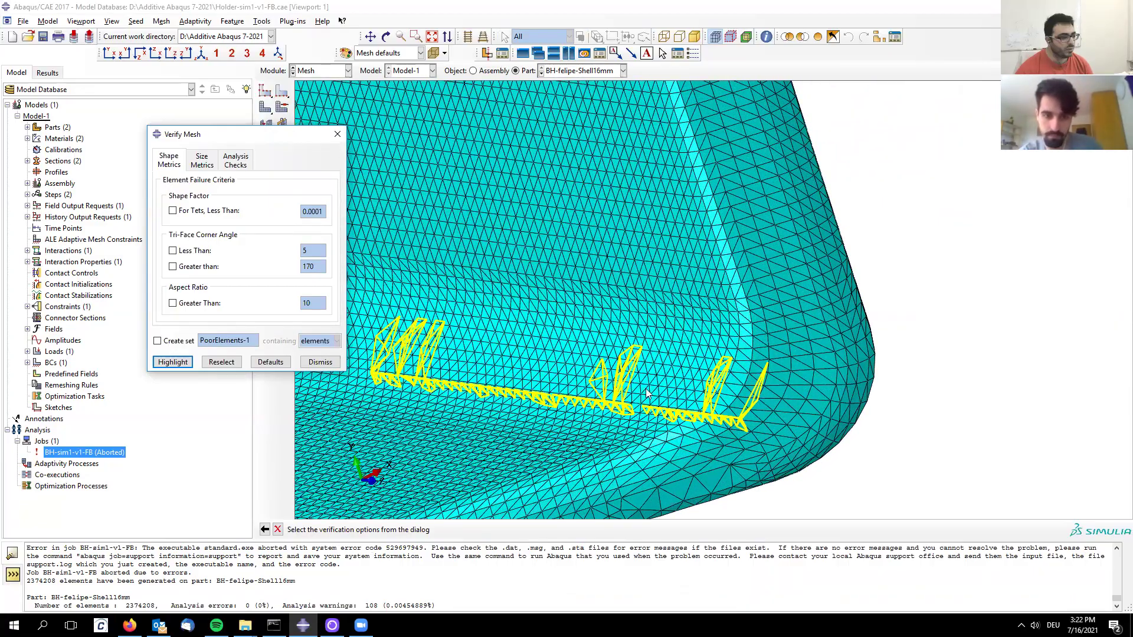
{"action": "scroll", "coordinate": [816, 375], "scroll_direction": "down", "scroll_amount": 2}
{"action": "left_click_drag", "start_coordinate": [816, 376], "coordinate": [768, 413], "text": "ctrl+alt"}
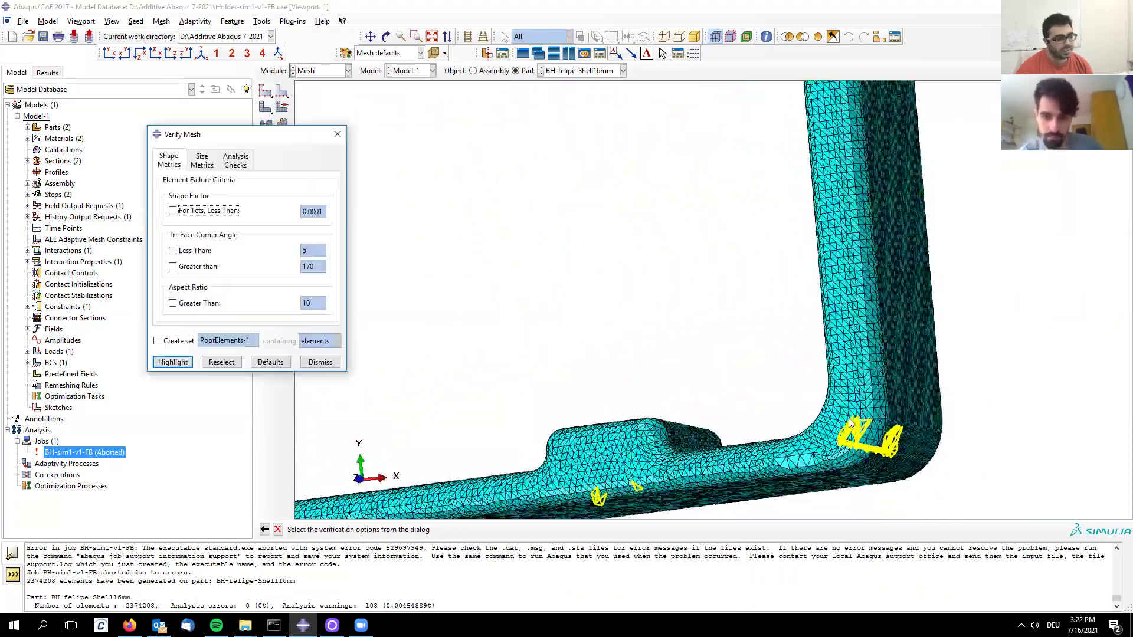
{"action": "left_click_drag", "start_coordinate": [862, 457], "coordinate": [795, 388], "text": "ctrl+alt"}
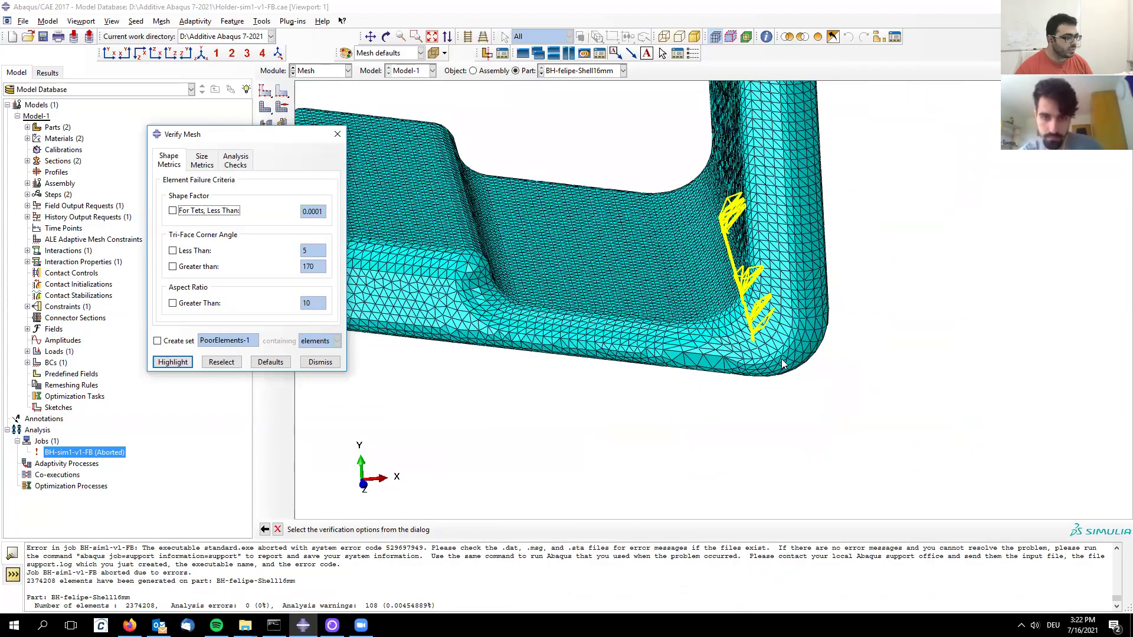
{"action": "scroll", "coordinate": [744, 334], "scroll_direction": "up", "scroll_amount": 5}
{"action": "scroll", "coordinate": [744, 333], "scroll_direction": "down", "scroll_amount": 5}
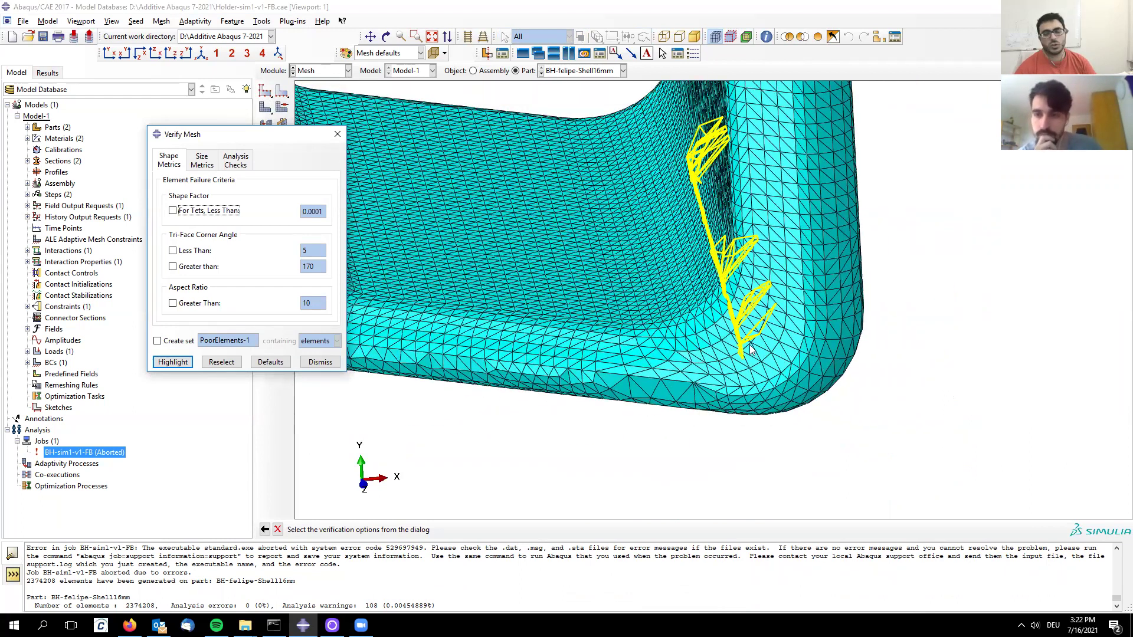
{"action": "scroll", "coordinate": [691, 304], "scroll_direction": "down", "scroll_amount": 2}
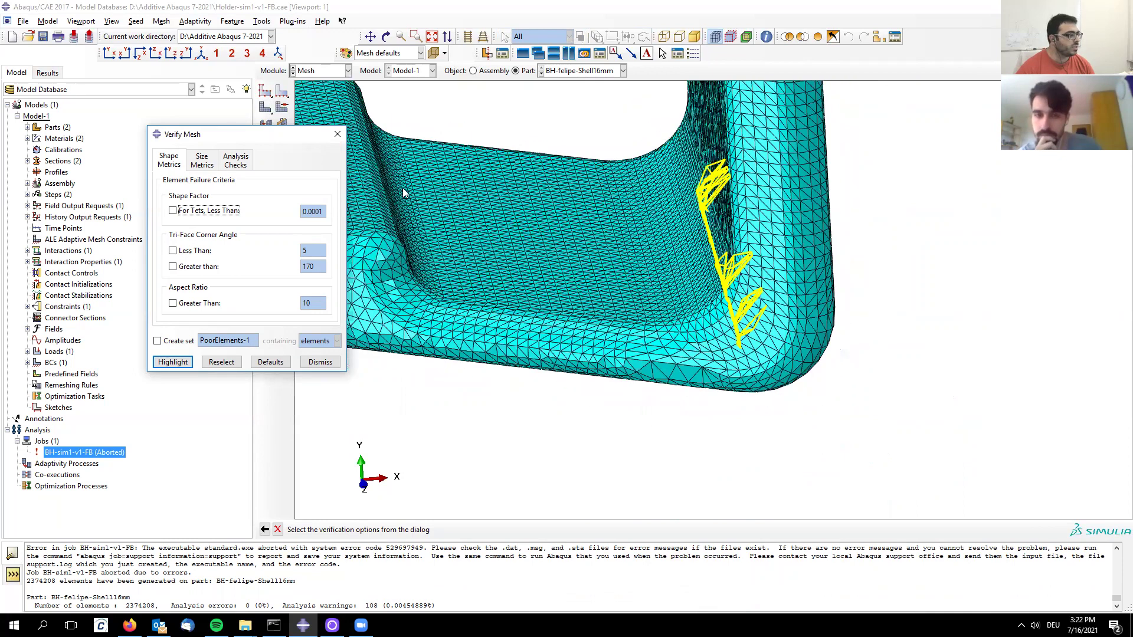
{"action": "left_click", "coordinate": [338, 134]}
{"action": "scroll", "coordinate": [695, 453], "scroll_direction": "down", "scroll_amount": 3}
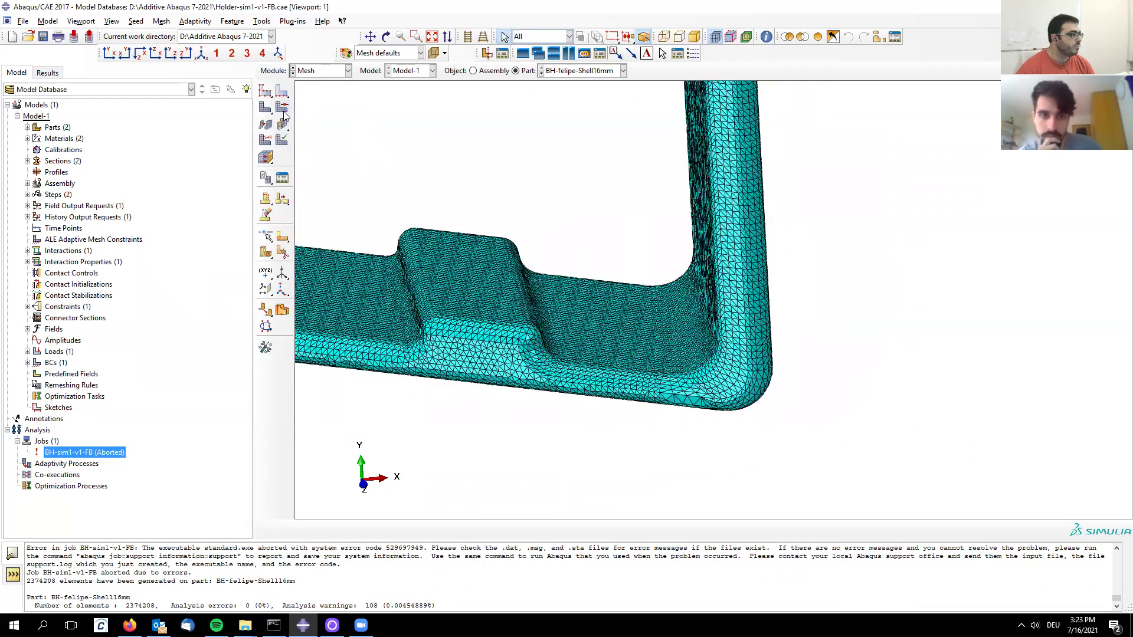
- Switch to the Part module with BH-felipe-Shell16mm as the current part
{"action": "left_click", "coordinate": [553, 74]}
{"action": "left_click", "coordinate": [556, 84]}
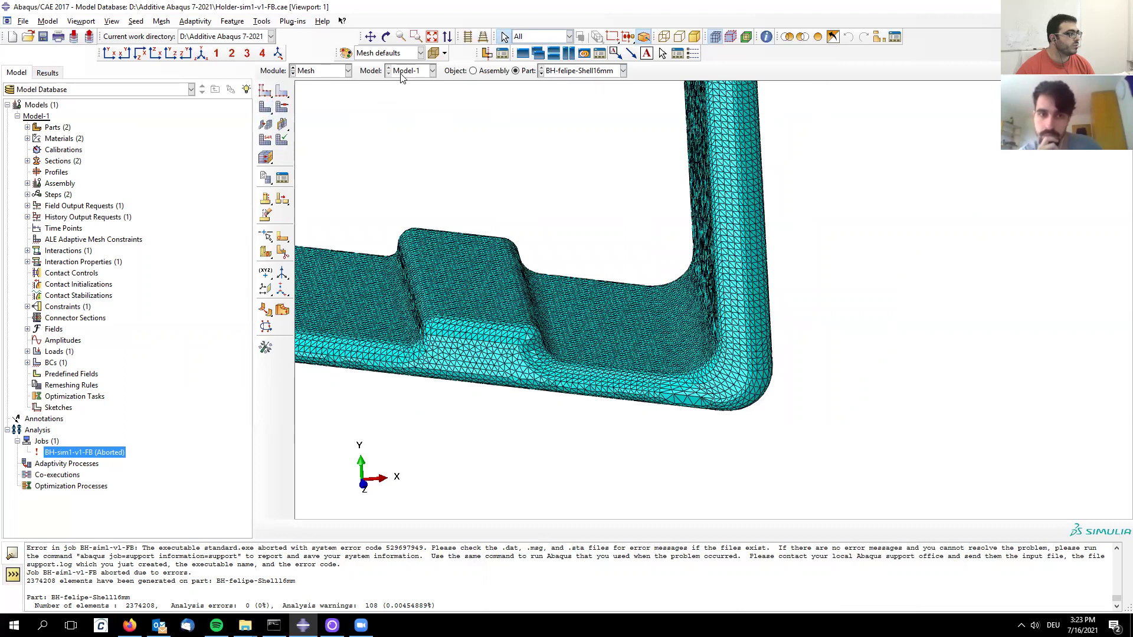
{"action": "left_click", "coordinate": [348, 70]}
{"action": "left_click", "coordinate": [310, 82]}
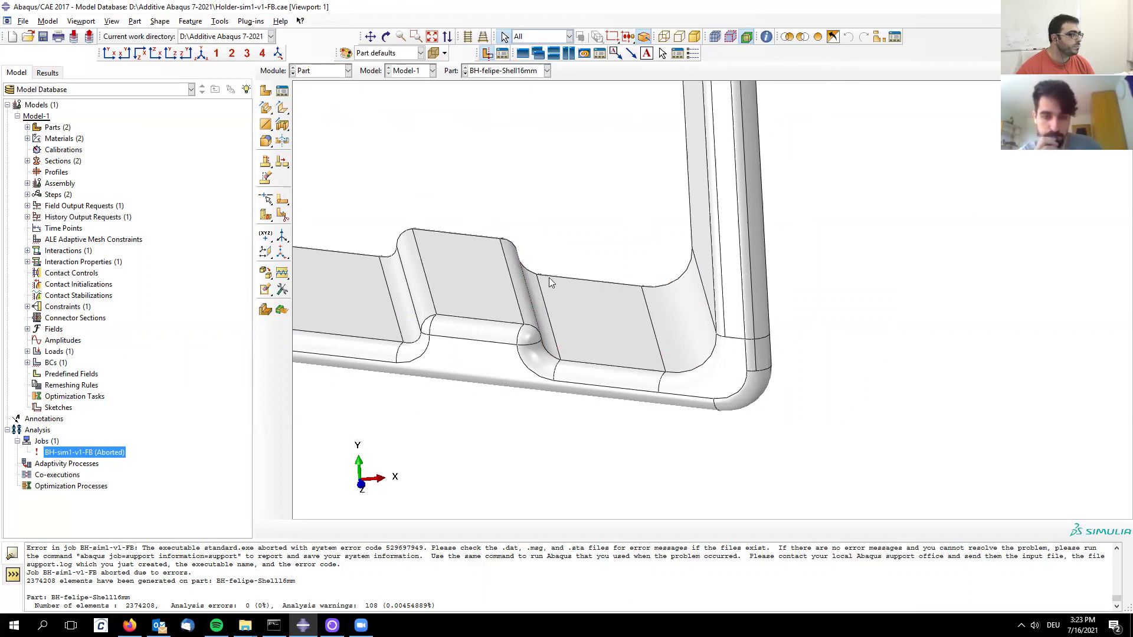
- Section the holder with a Z-plane view cut at -13.6241 and zoom into the notch
{"action": "scroll", "coordinate": [572, 416], "scroll_direction": "down", "scroll_amount": 5}
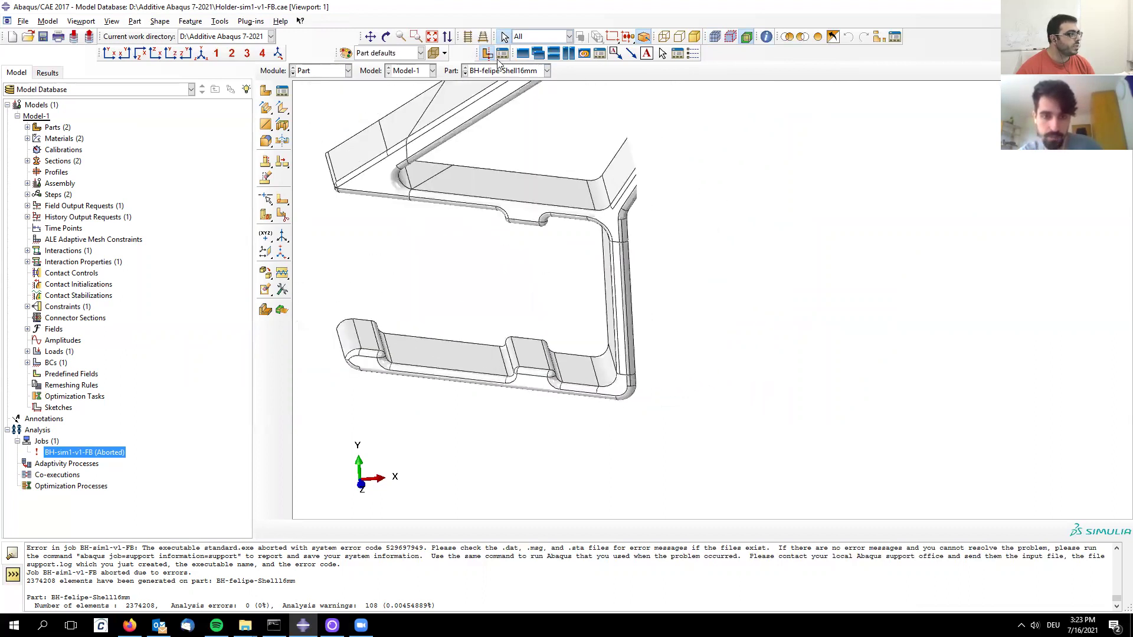
{"action": "left_click", "coordinate": [501, 54]}
{"action": "left_click", "coordinate": [16, 241]}
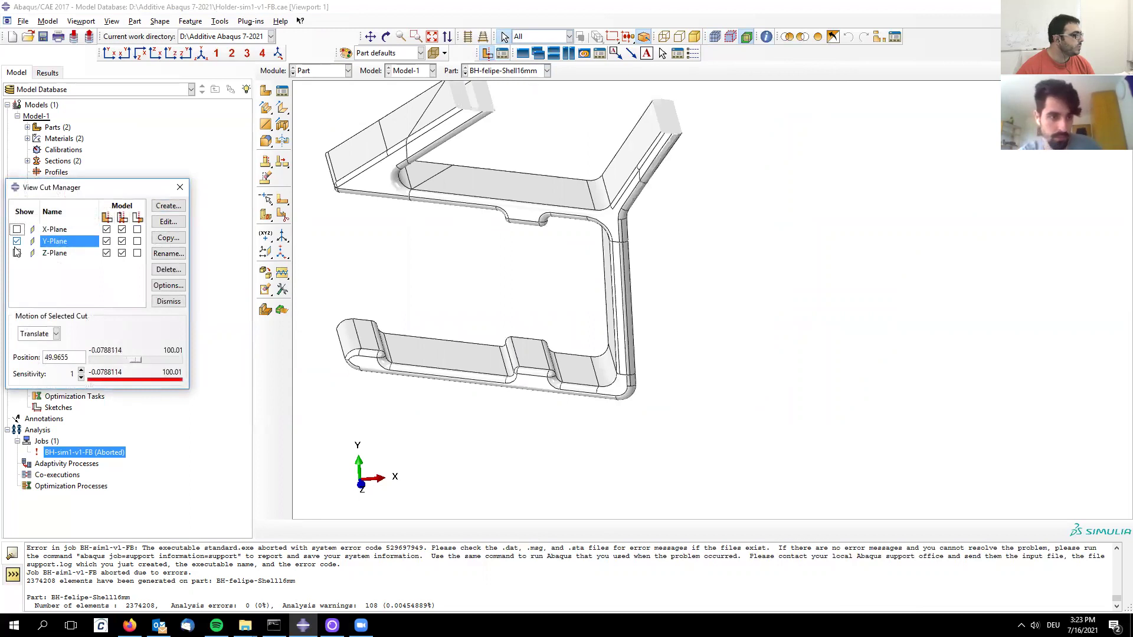
{"action": "left_click", "coordinate": [17, 253]}
{"action": "left_click_drag", "start_coordinate": [448, 330], "coordinate": [561, 366], "text": "ctrl+alt"}
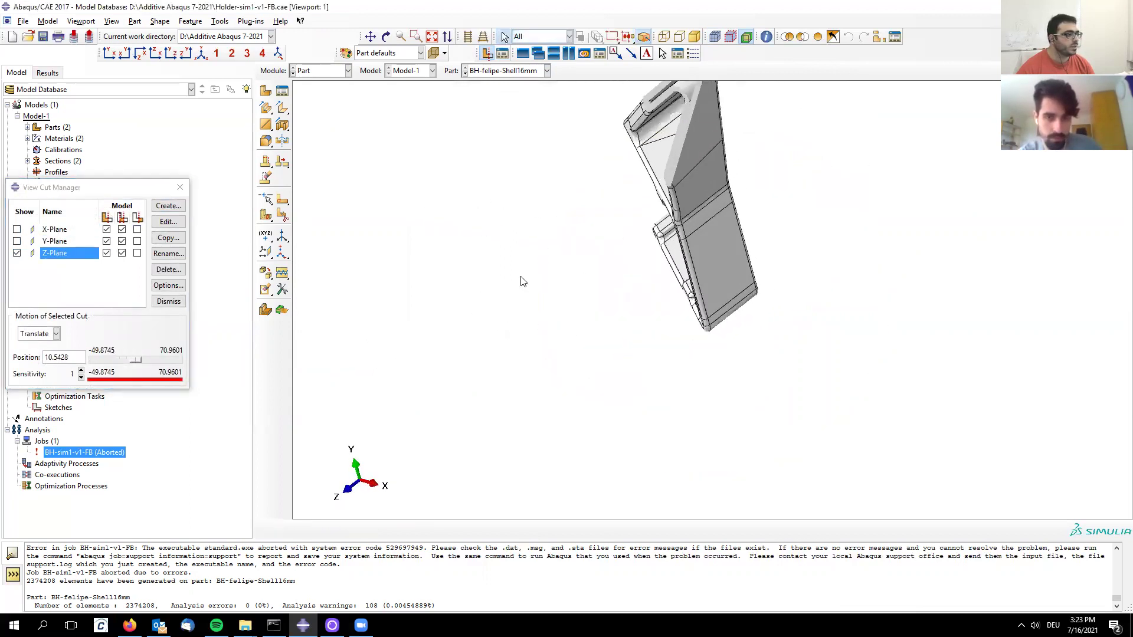
{"action": "left_click_drag", "start_coordinate": [137, 360], "coordinate": [121, 360]}
{"action": "scroll", "coordinate": [768, 307], "scroll_direction": "up", "scroll_amount": 2}
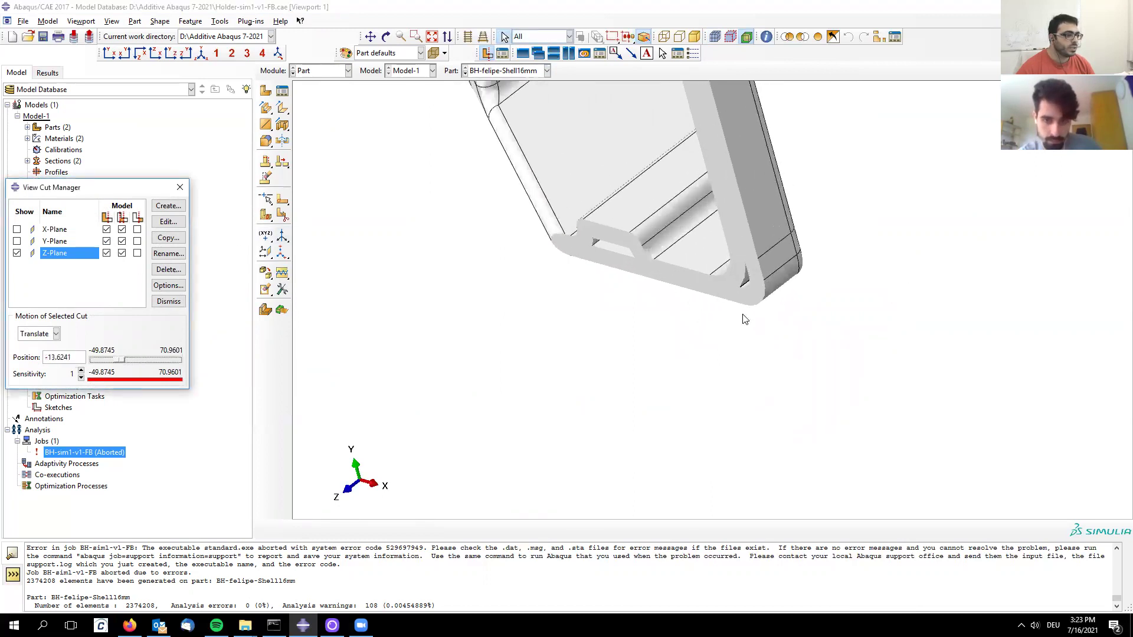
{"action": "left_click_drag", "start_coordinate": [743, 319], "coordinate": [784, 309], "text": "ctrl+alt"}
{"action": "scroll", "coordinate": [628, 262], "scroll_direction": "up", "scroll_amount": 4}
{"action": "scroll", "coordinate": [627, 259], "scroll_direction": "up", "scroll_amount": 5}
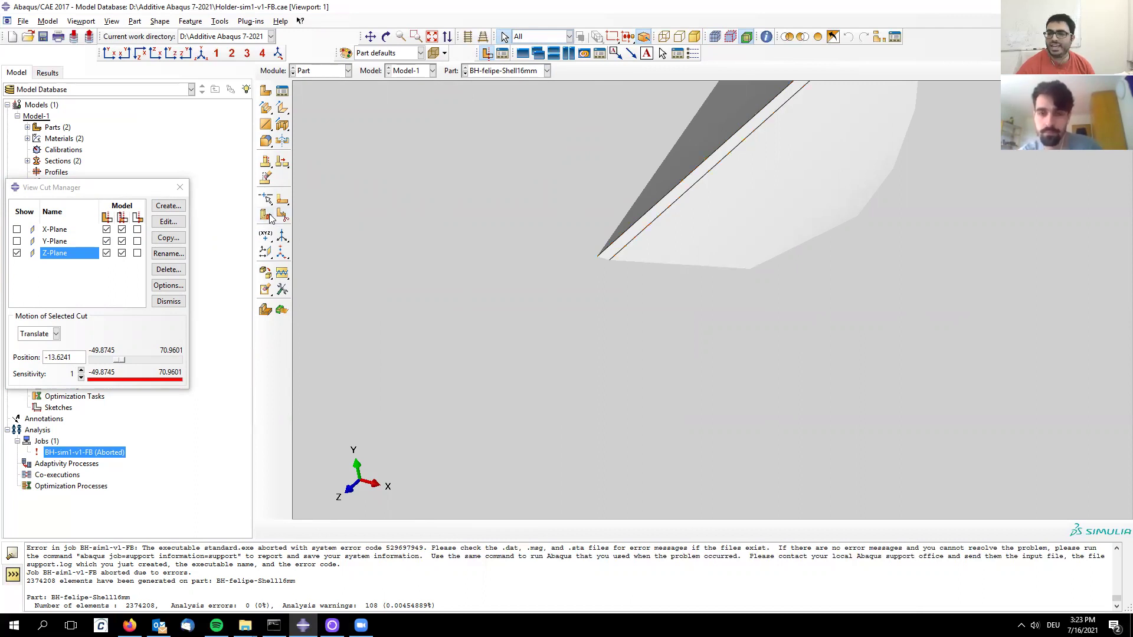
{"action": "left_click", "coordinate": [180, 188]}
- In the Mesh module, combine the sliver faces near the notch, auto-deleting invalidated meshes
{"action": "left_click", "coordinate": [319, 70]}
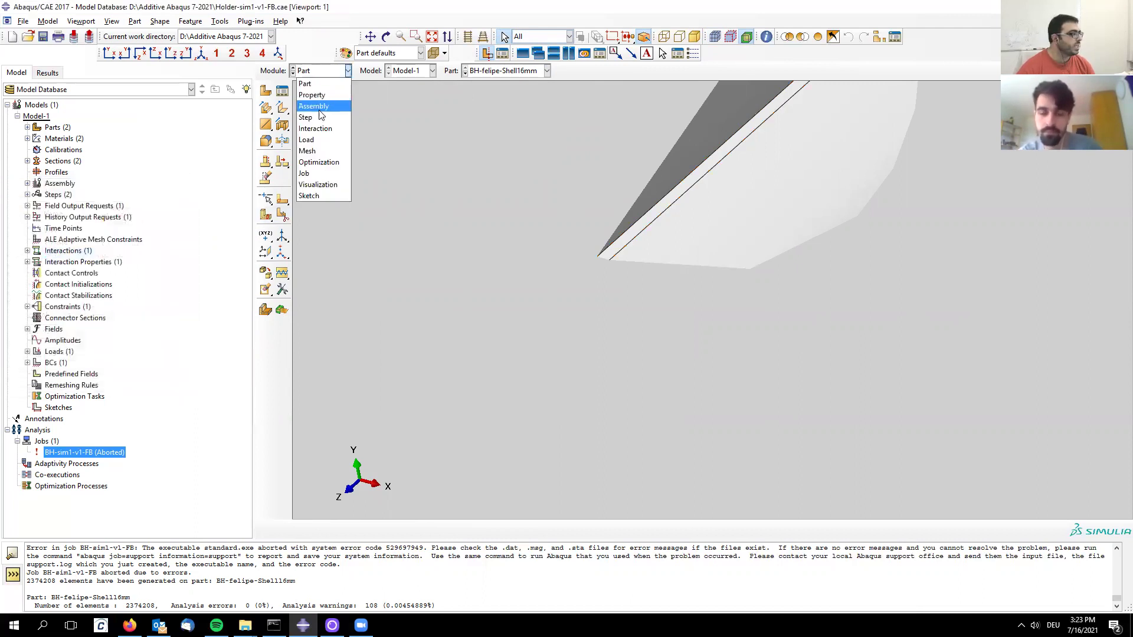
{"action": "left_click", "coordinate": [317, 150]}
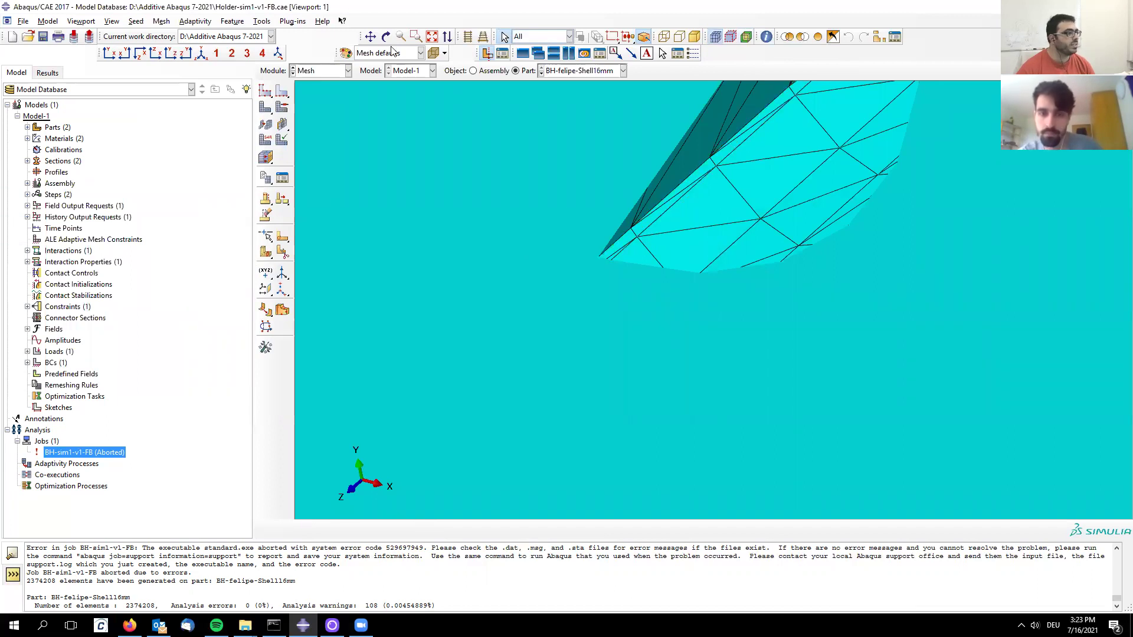
{"action": "left_click", "coordinate": [261, 21]}
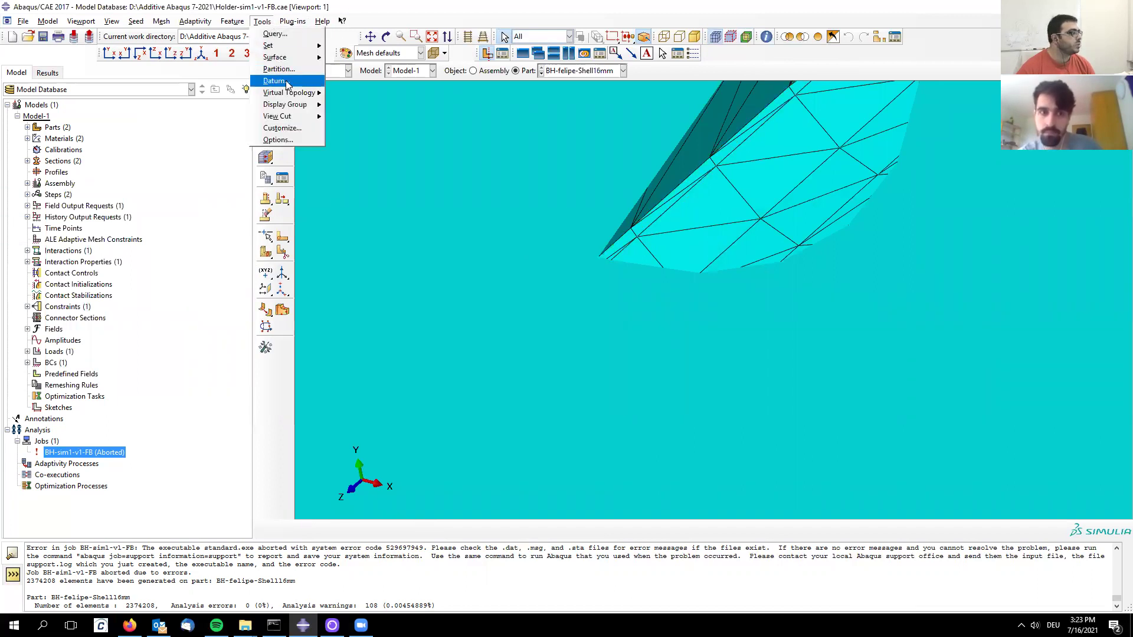
{"action": "mouse_move", "coordinate": [292, 93]}
{"action": "left_click", "coordinate": [356, 94]}
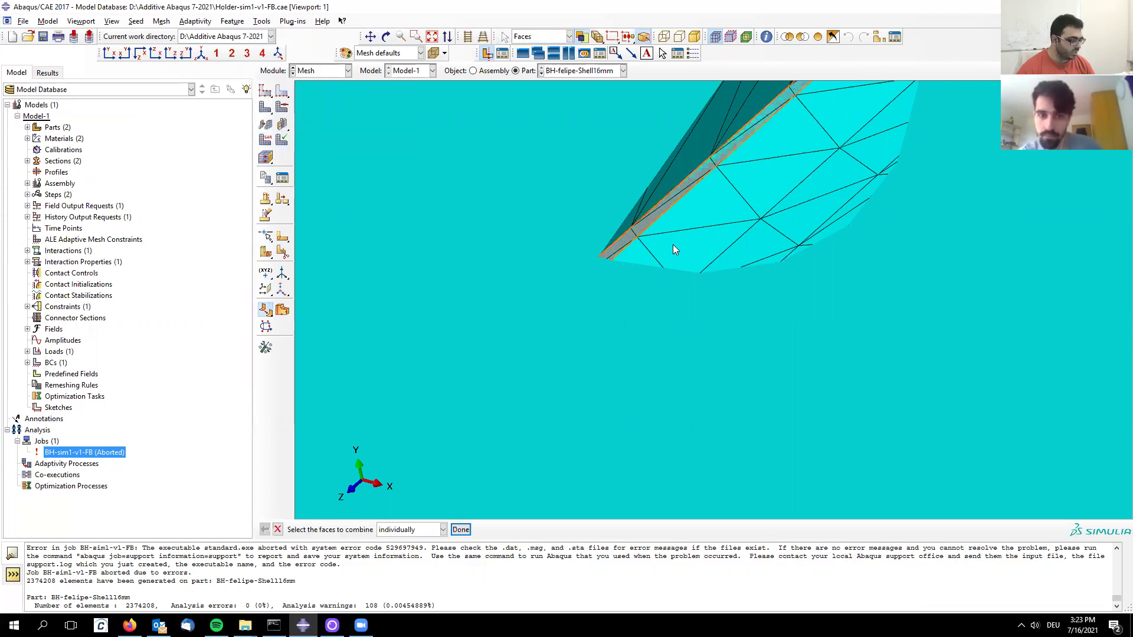
{"action": "left_click", "coordinate": [688, 244]}
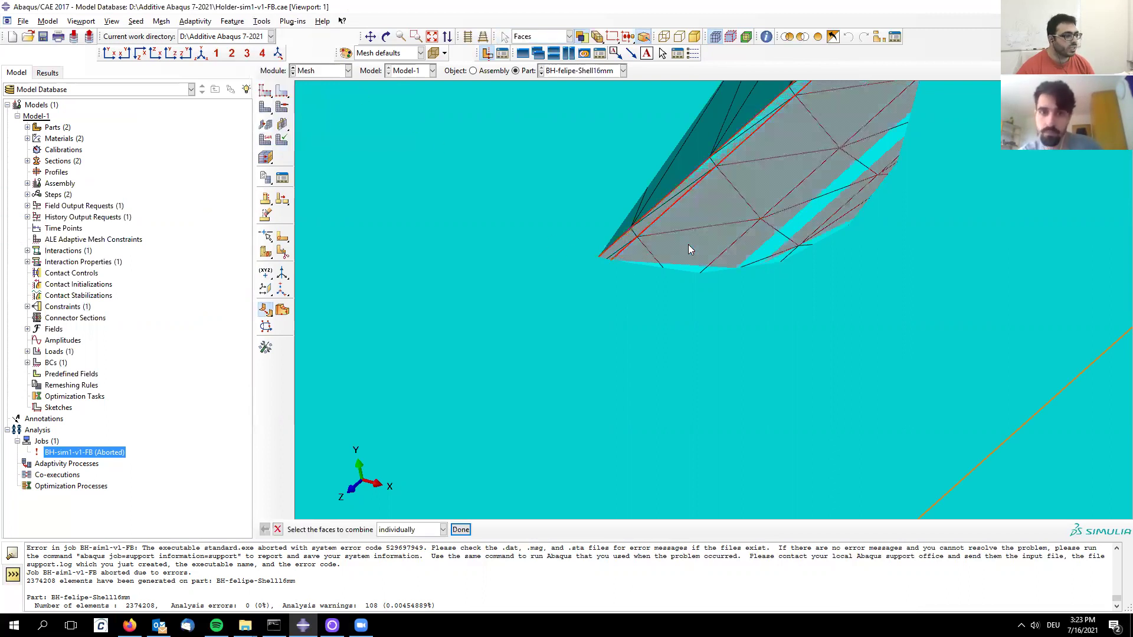
{"action": "left_click", "coordinate": [461, 529]}
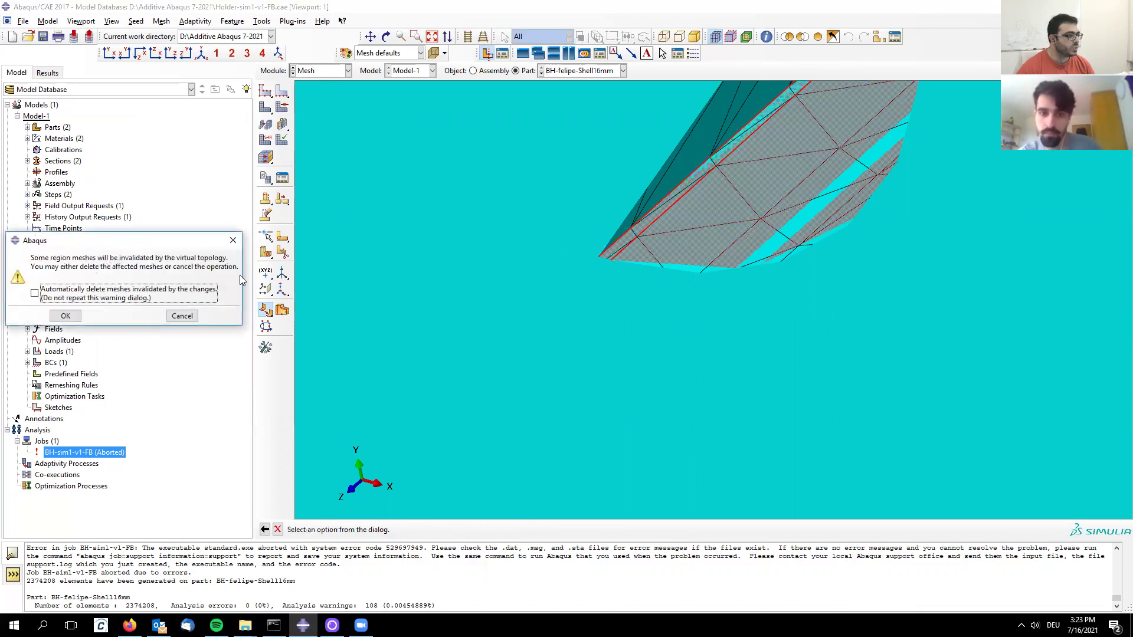
{"action": "left_click", "coordinate": [491, 268]}
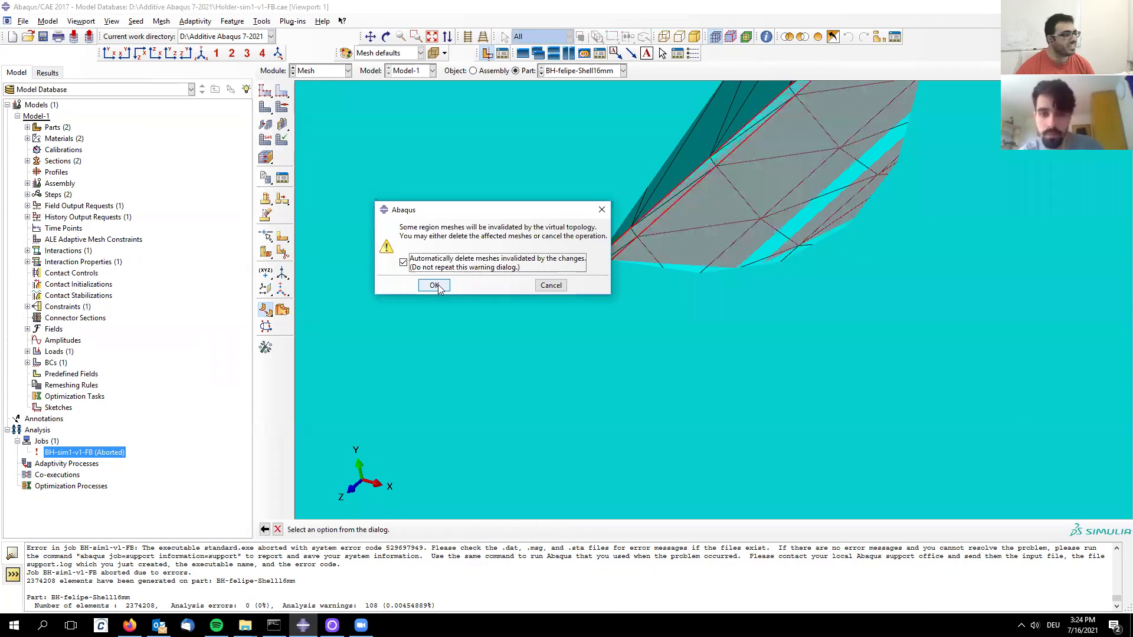
{"action": "left_click", "coordinate": [434, 285]}
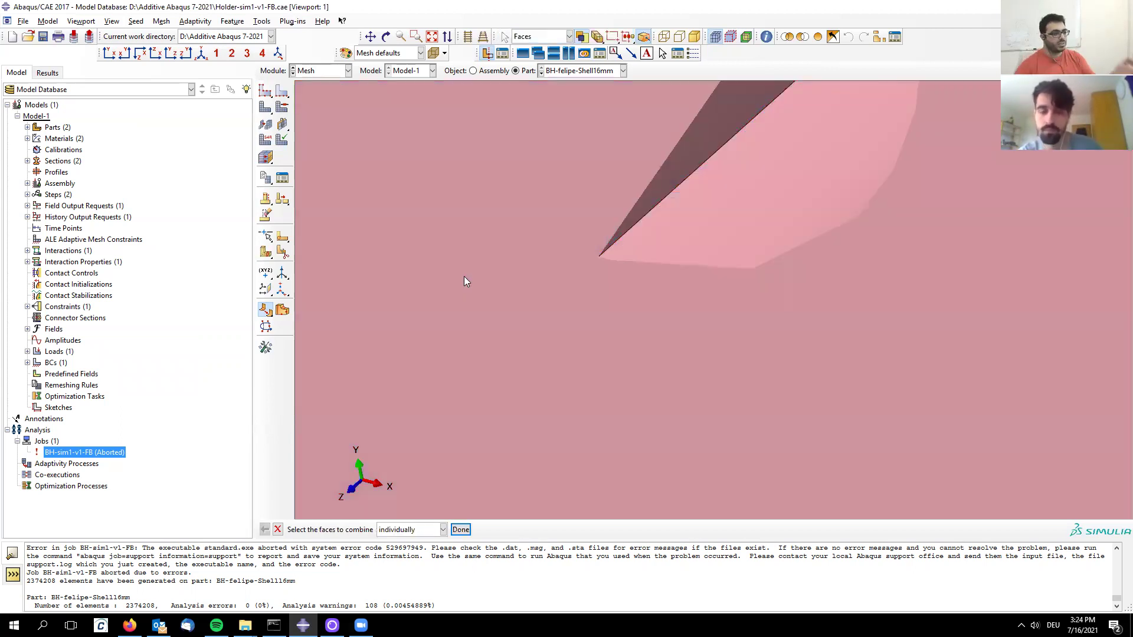
{"action": "scroll", "coordinate": [530, 294], "scroll_direction": "up", "scroll_amount": 5}
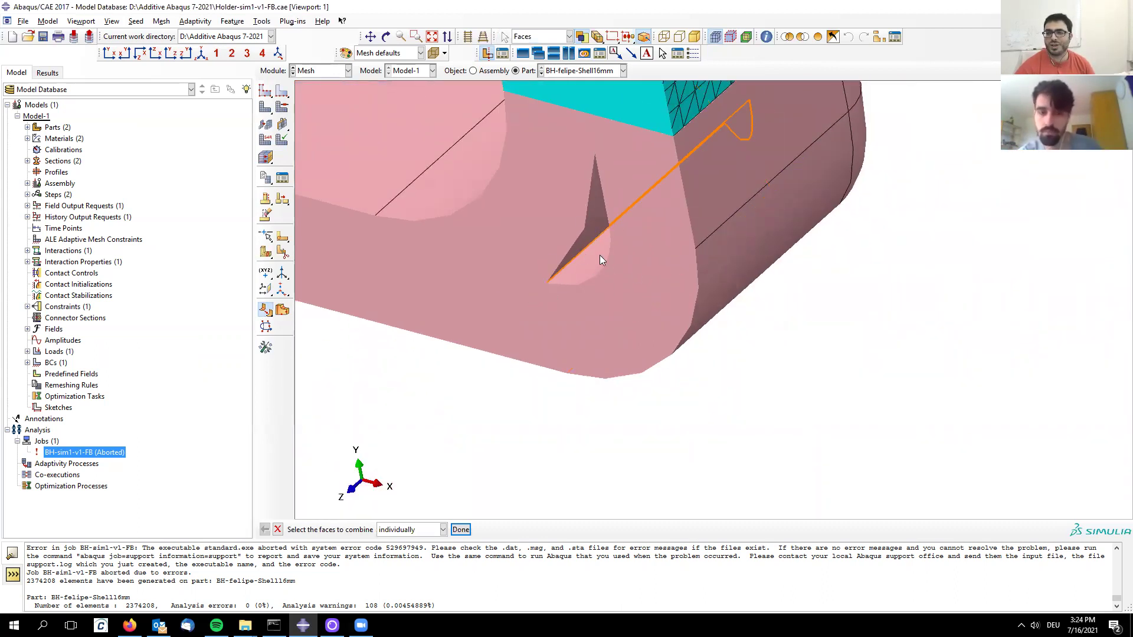
{"action": "scroll", "coordinate": [677, 287], "scroll_direction": "up", "scroll_amount": 4}
{"action": "left_click_drag", "start_coordinate": [732, 401], "coordinate": [663, 385], "text": "ctrl+alt"}
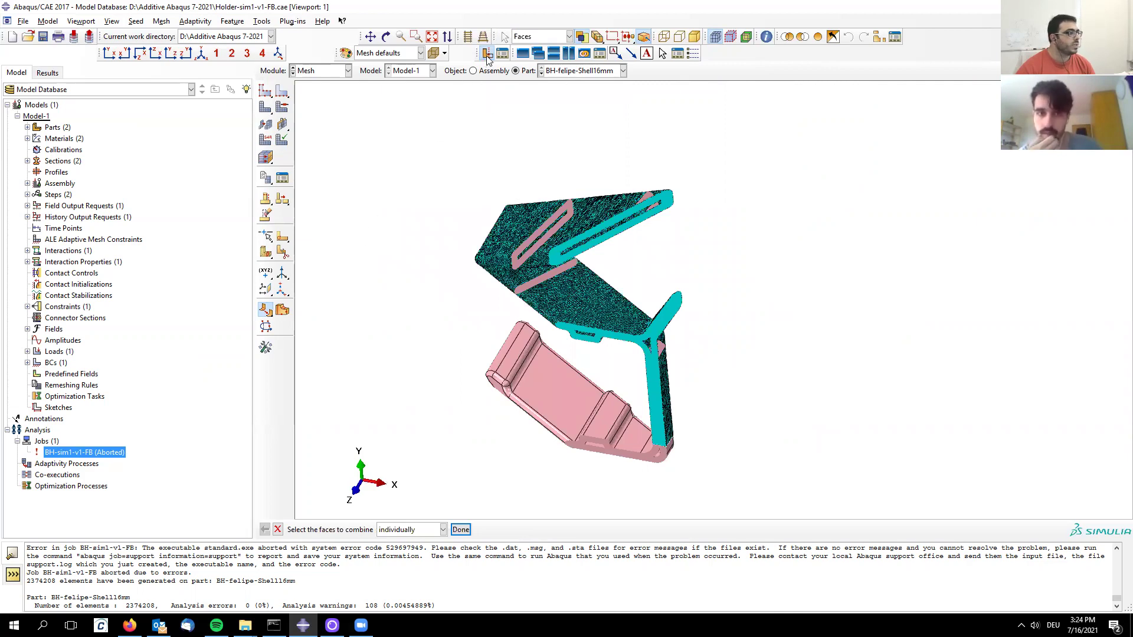
- Mesh the unmeshed pink lower region of the holder, generating 314007 elements
{"action": "left_click_drag", "start_coordinate": [597, 365], "coordinate": [628, 362], "text": "ctrl+alt"}
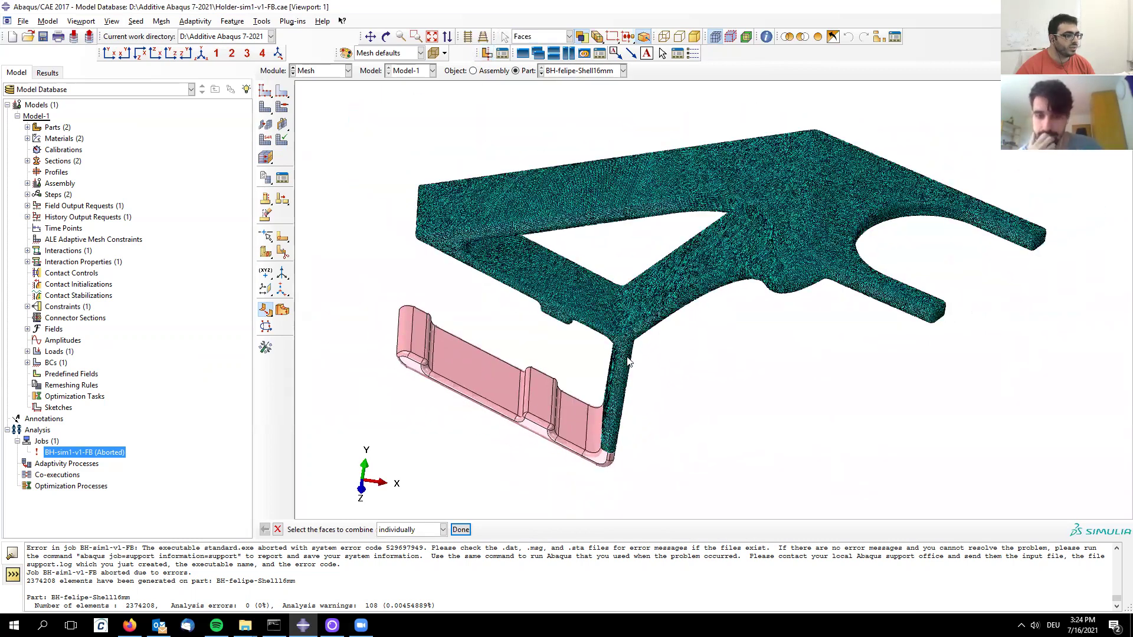
{"action": "scroll", "coordinate": [628, 410], "scroll_direction": "up", "scroll_amount": 3}
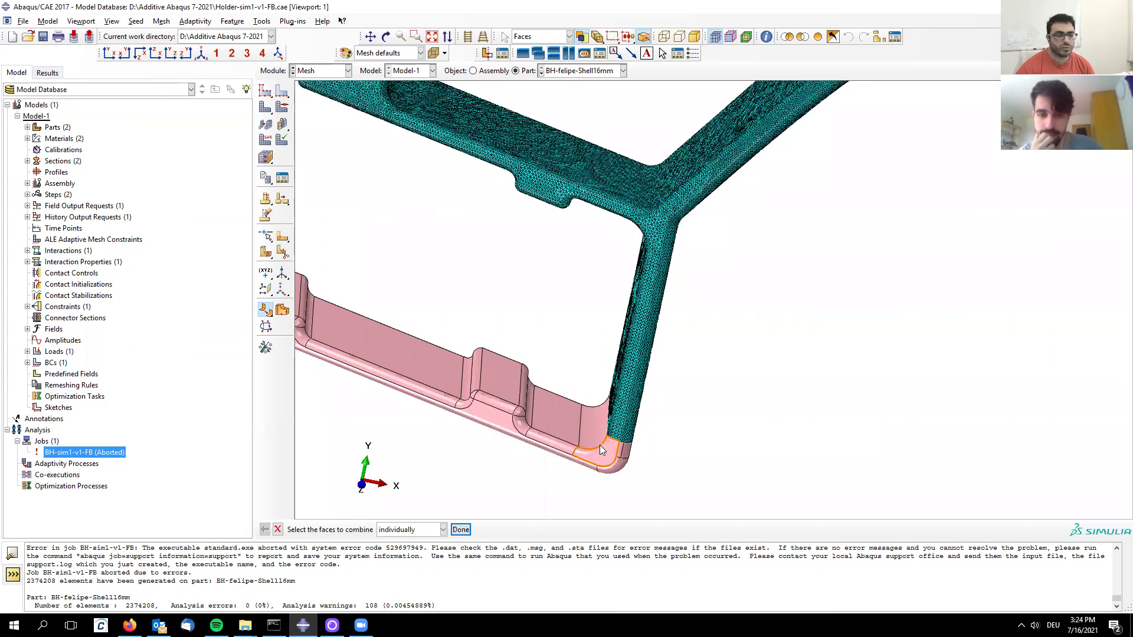
{"action": "scroll", "coordinate": [601, 460], "scroll_direction": "down", "scroll_amount": 2}
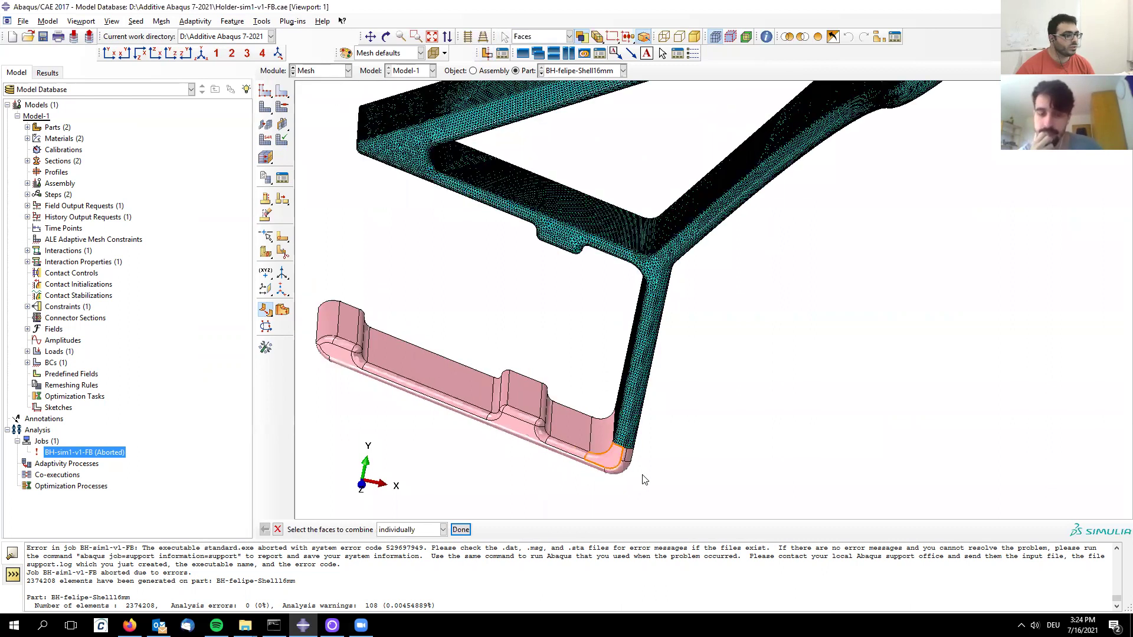
{"action": "scroll", "coordinate": [585, 425], "scroll_direction": "down", "scroll_amount": 2}
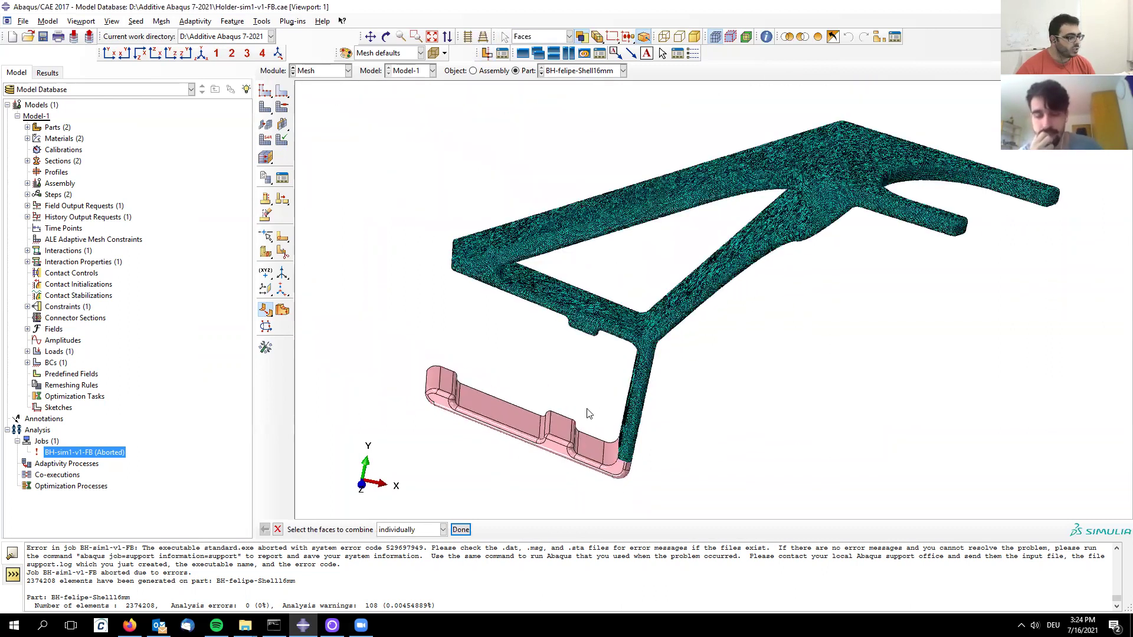
{"action": "scroll", "coordinate": [605, 454], "scroll_direction": "up", "scroll_amount": 2}
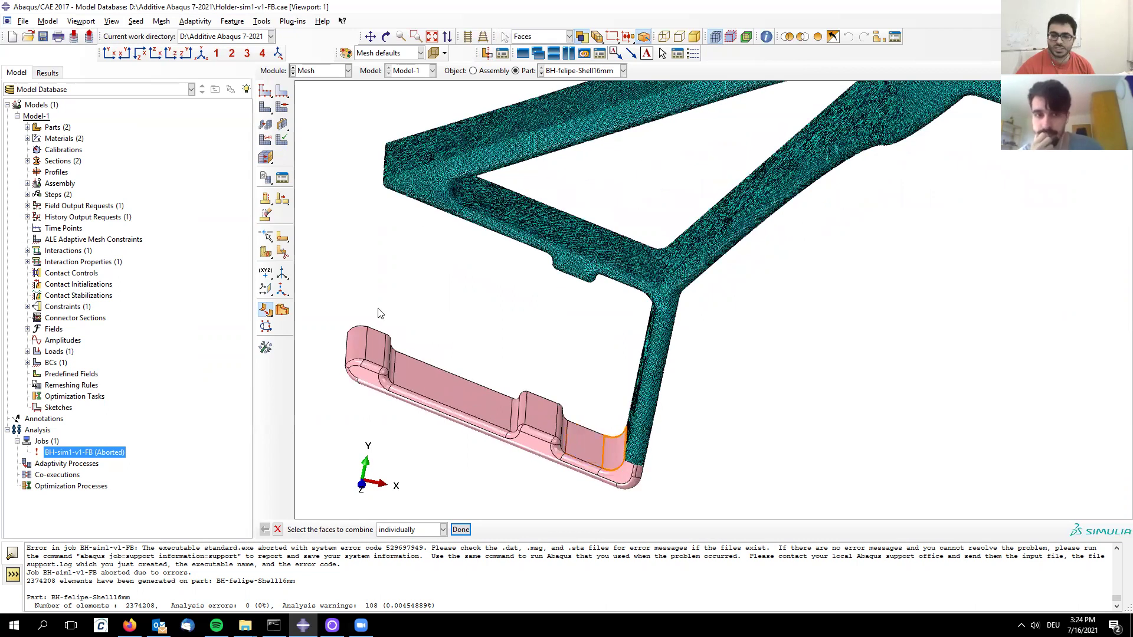
{"action": "left_click", "coordinate": [268, 111]}
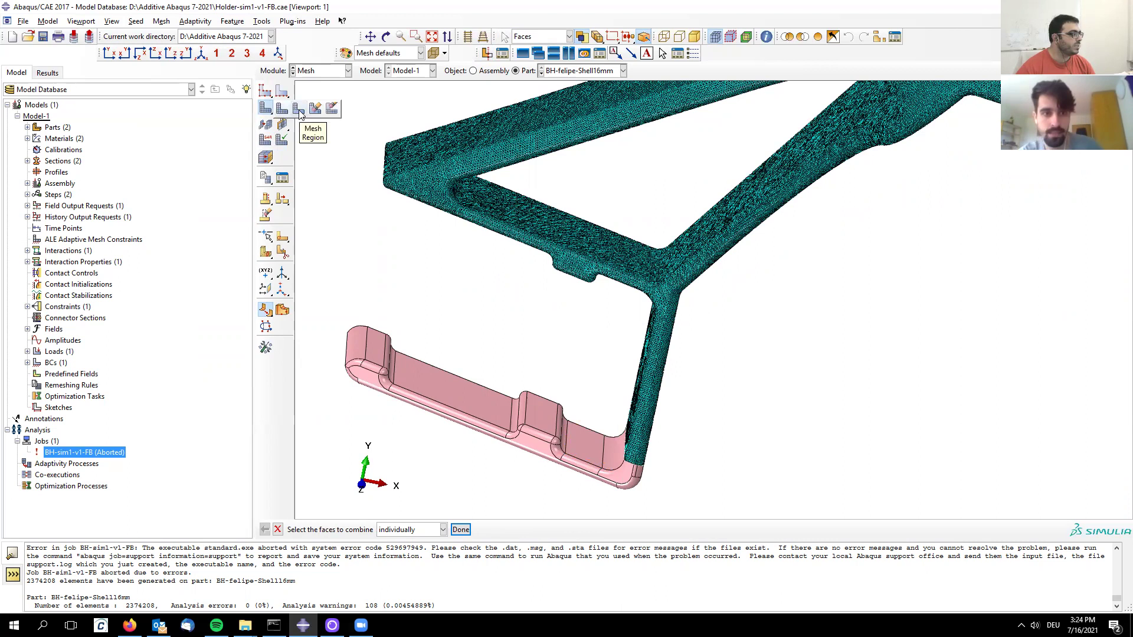
{"action": "left_click", "coordinate": [301, 114]}
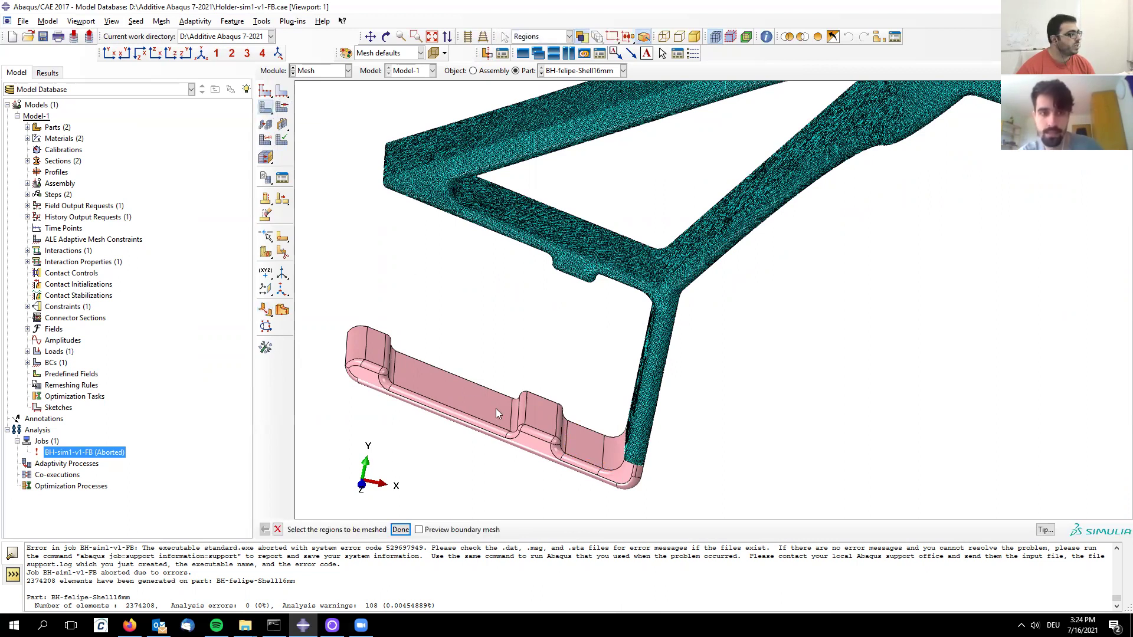
{"action": "left_click", "coordinate": [506, 414]}
{"action": "left_click", "coordinate": [400, 530]}
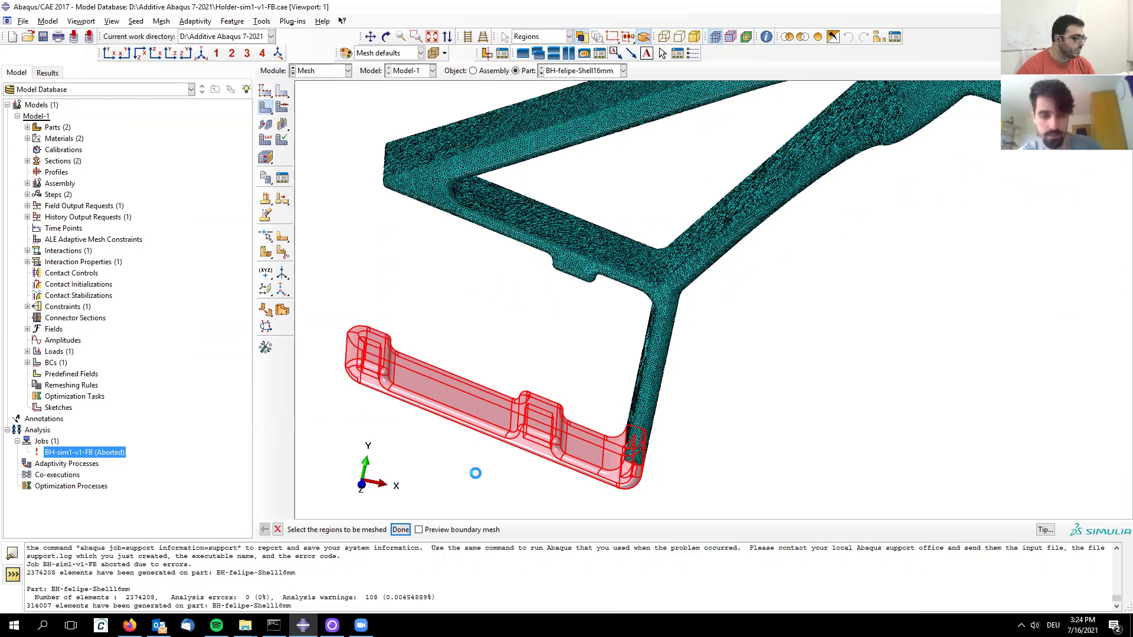
- Verify the holder mesh and highlight poor elements: 0 errors, 14 warnings in 2379732 elements
{"action": "left_click", "coordinate": [283, 139]}
{"action": "left_click", "coordinate": [464, 423]}
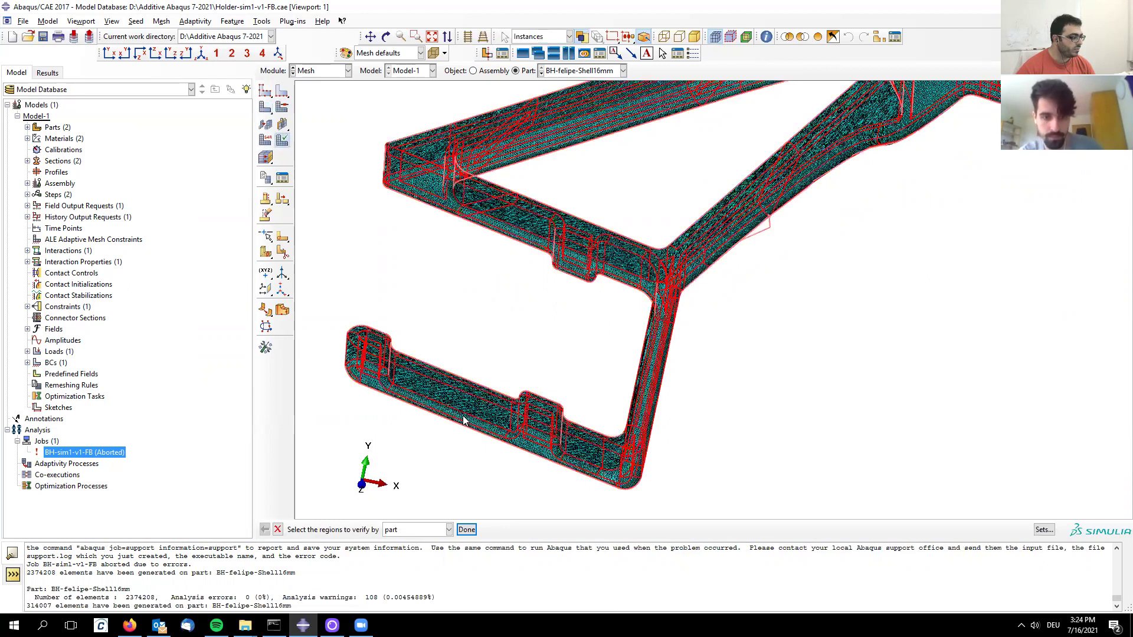
{"action": "left_click", "coordinate": [466, 529]}
{"action": "left_click", "coordinate": [172, 361]}
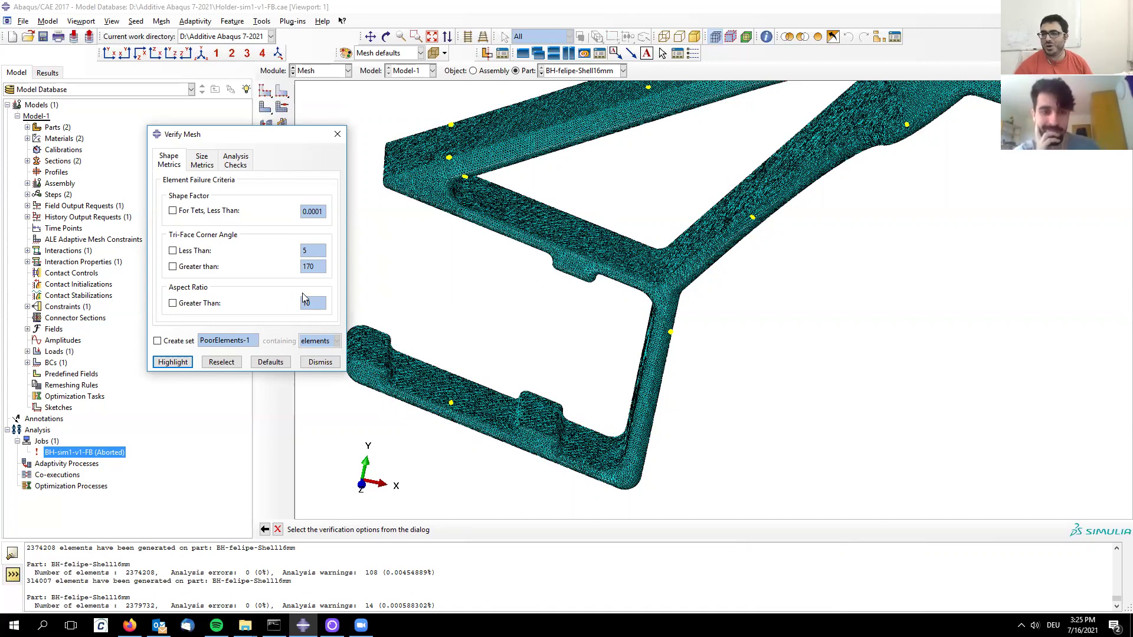
{"action": "left_click", "coordinate": [337, 134]}
{"action": "left_click_drag", "start_coordinate": [583, 376], "coordinate": [636, 267], "text": "ctrl+alt"}
{"action": "scroll", "coordinate": [592, 212], "scroll_direction": "up", "scroll_amount": 4}
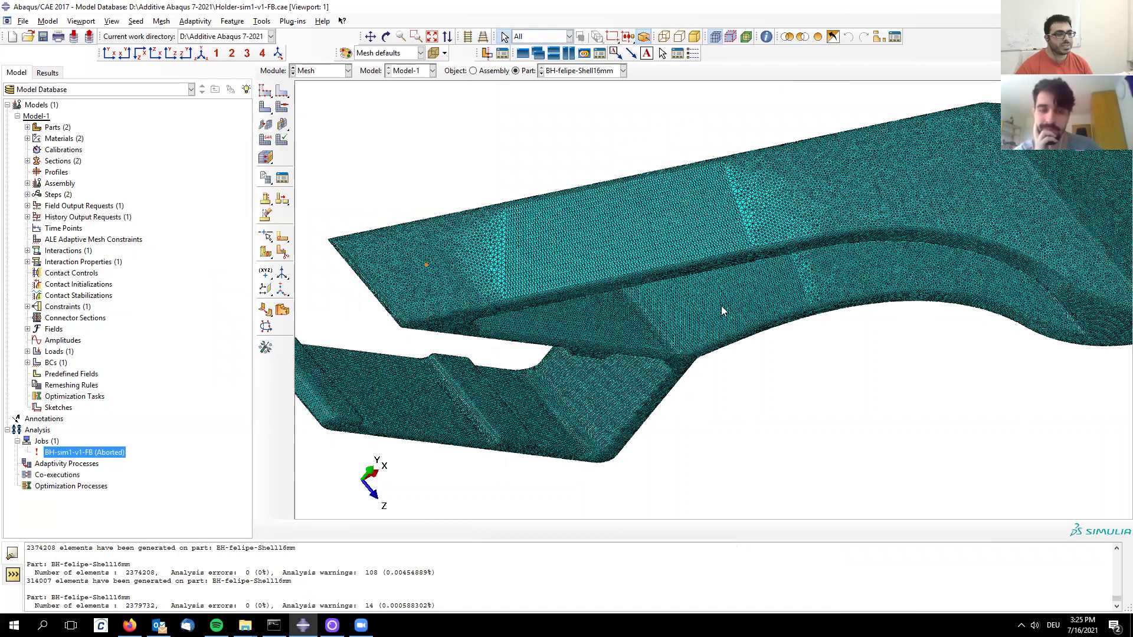
{"action": "scroll", "coordinate": [721, 305], "scroll_direction": "down", "scroll_amount": 10}
{"action": "scroll", "coordinate": [792, 294], "scroll_direction": "up", "scroll_amount": 10}
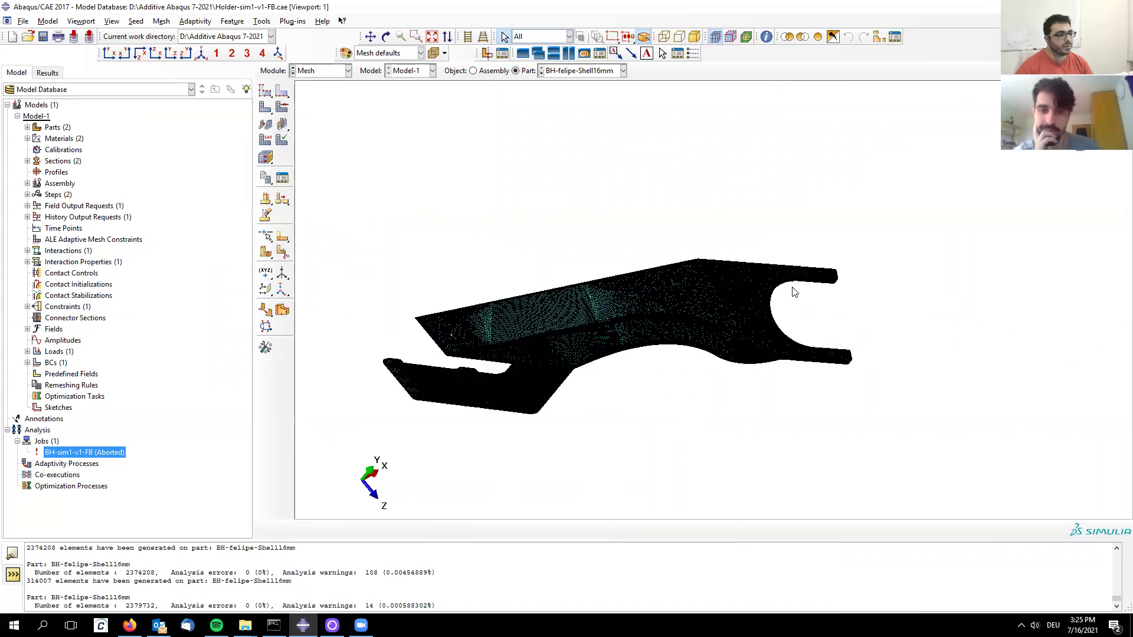
{"action": "left_click_drag", "start_coordinate": [561, 372], "coordinate": [546, 273], "text": "ctrl+alt"}
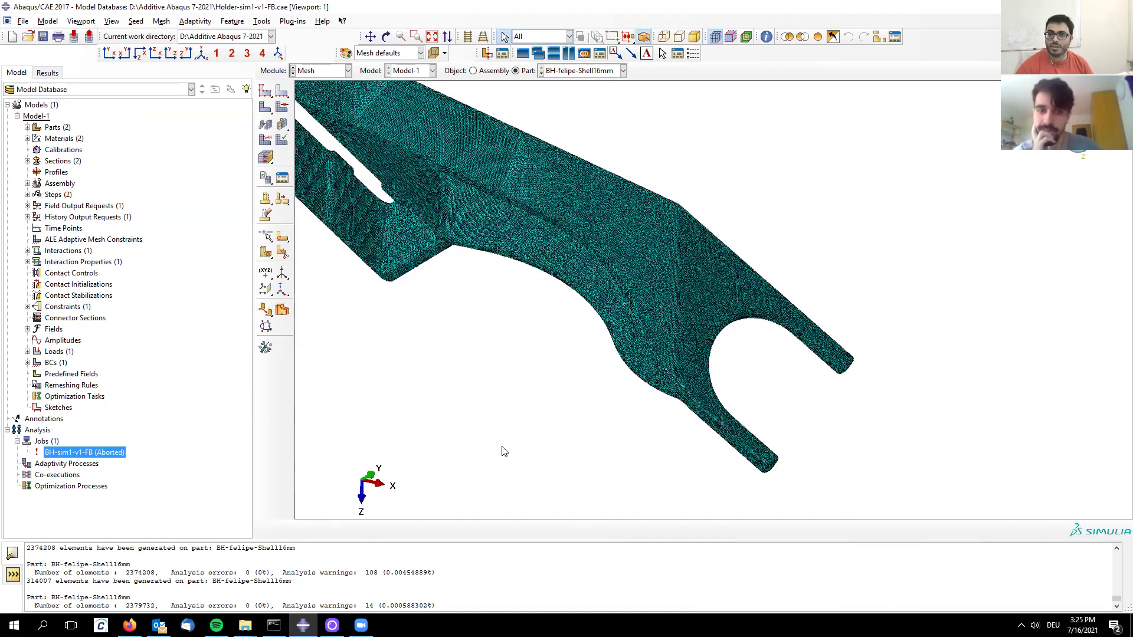
{"action": "left_click_drag", "start_coordinate": [566, 460], "coordinate": [481, 216], "text": "ctrl+alt"}
{"action": "scroll", "coordinate": [538, 176], "scroll_direction": "up", "scroll_amount": 5}
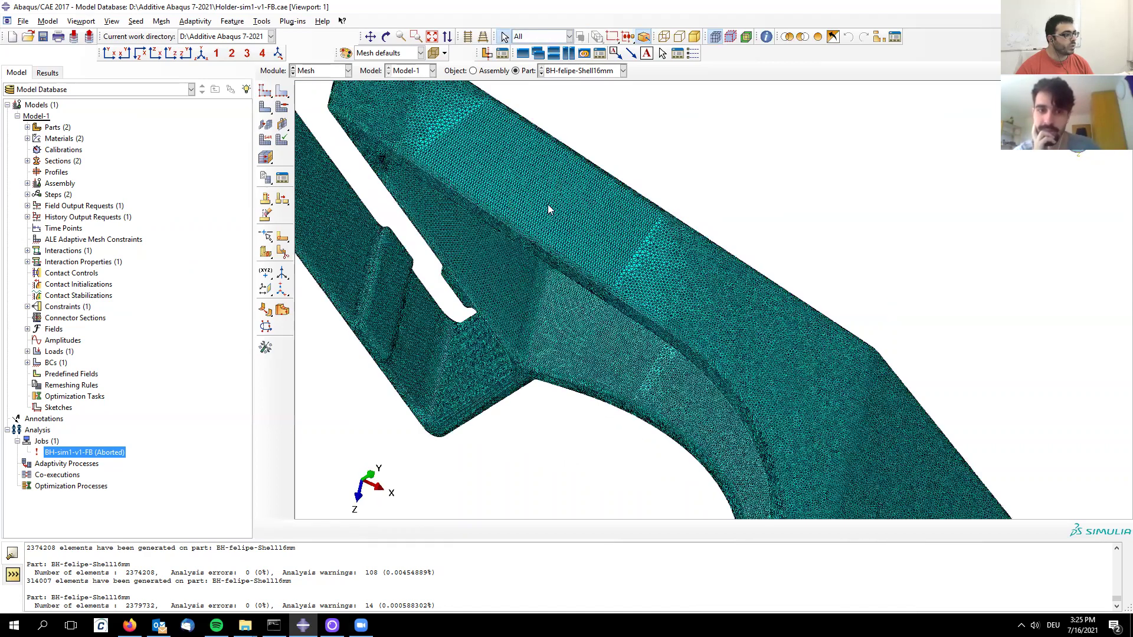